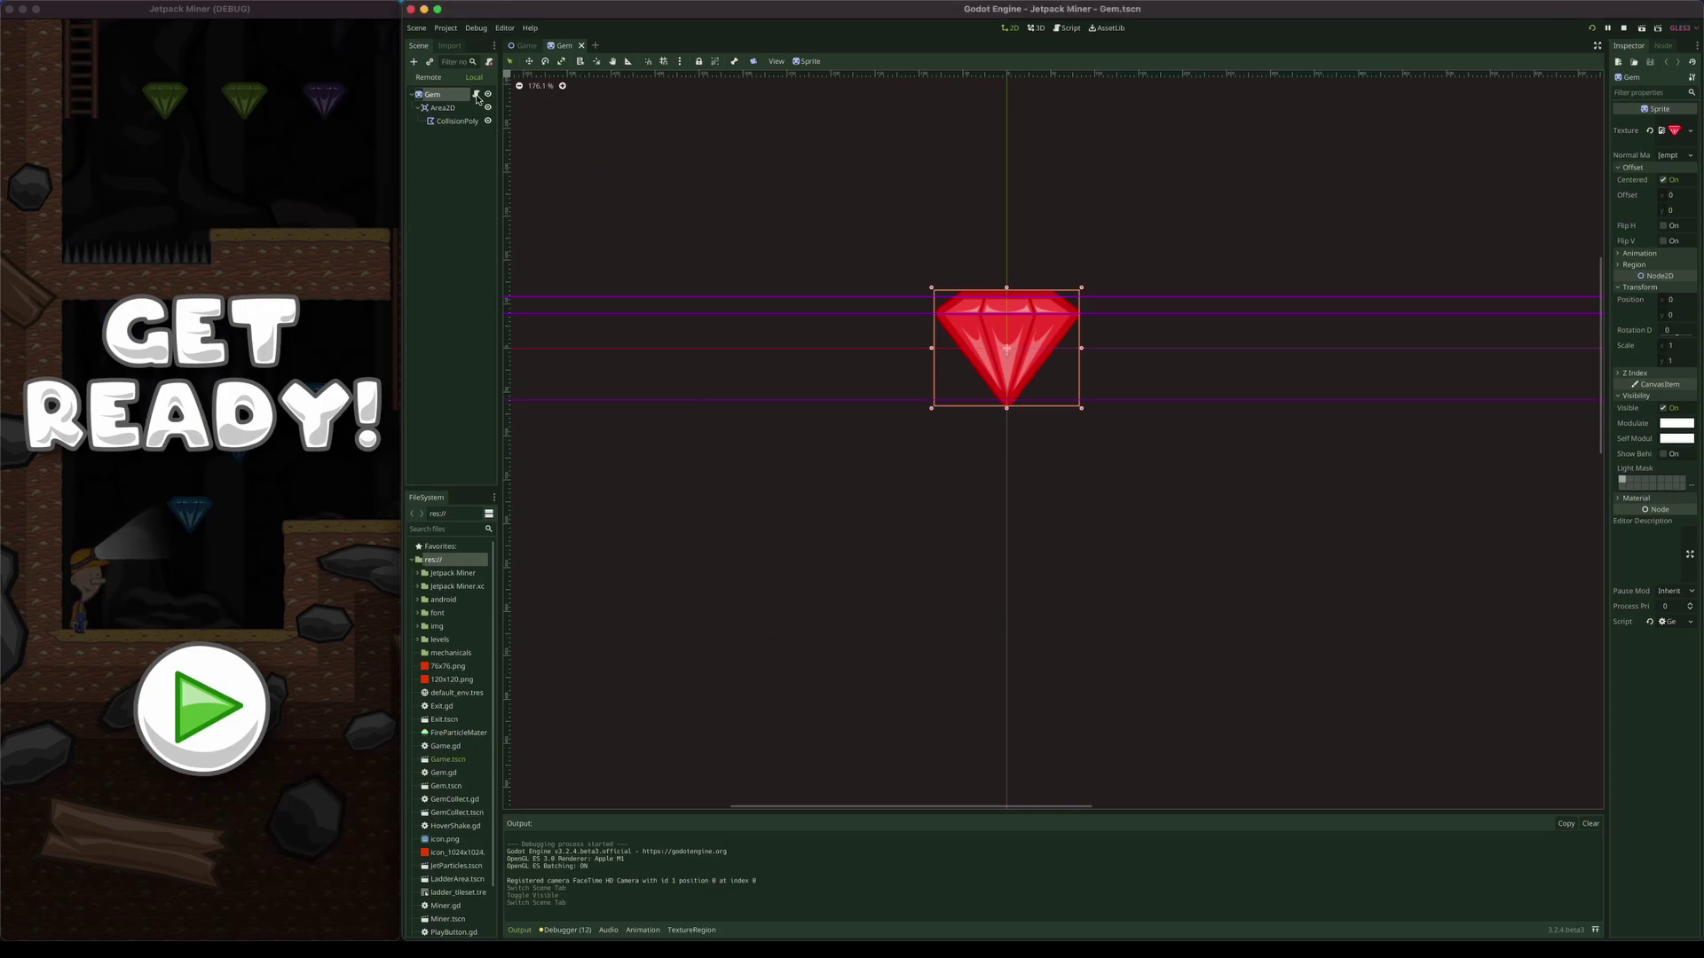
Open the Gem node's script and declare var hover_shake = HoverShake2D.new() below the gem_textures array
click(476, 95)
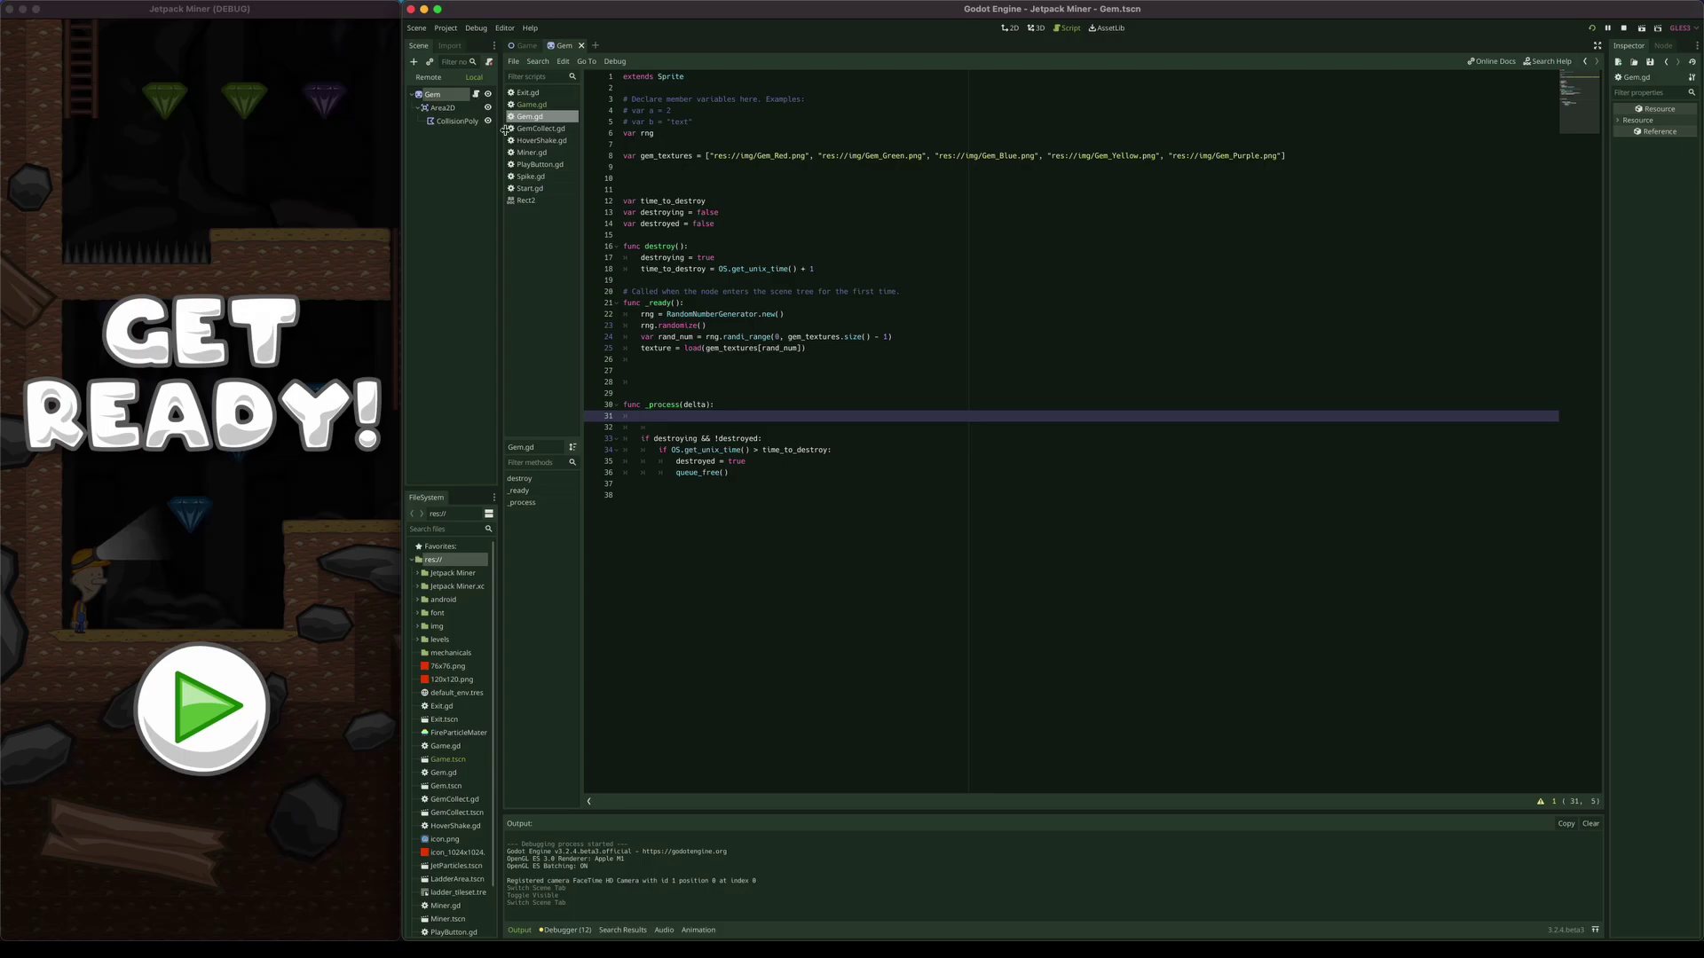
click(688, 180)
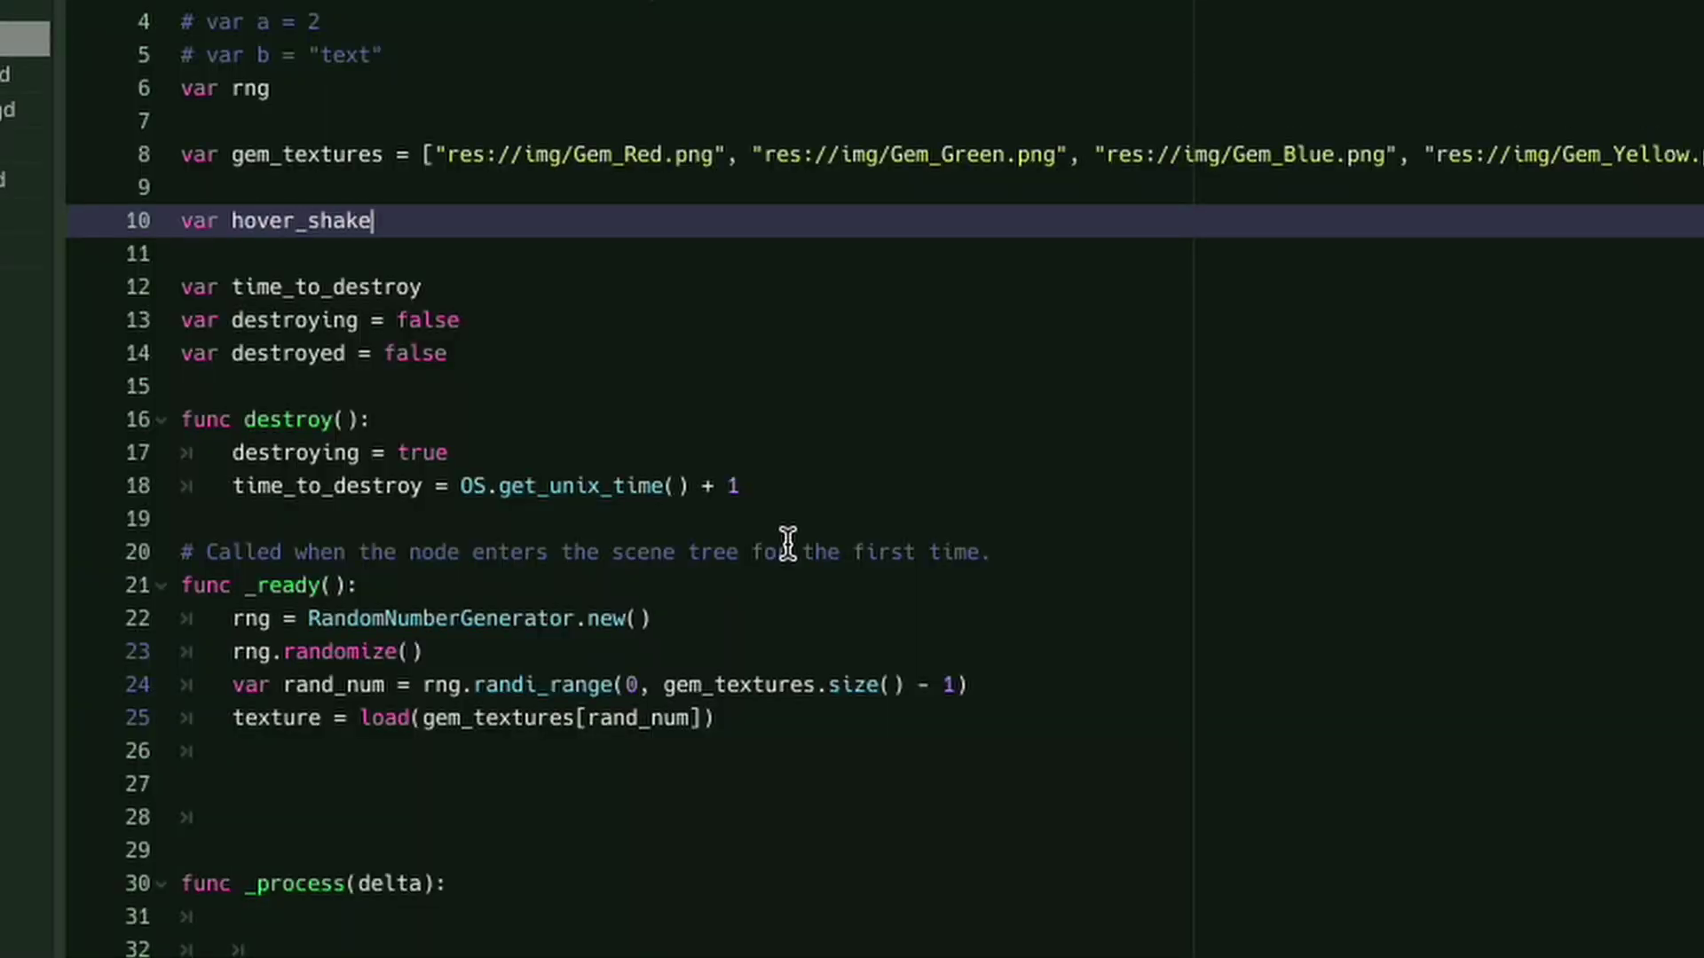
text(var hover_shake = HoverShake2D.new()
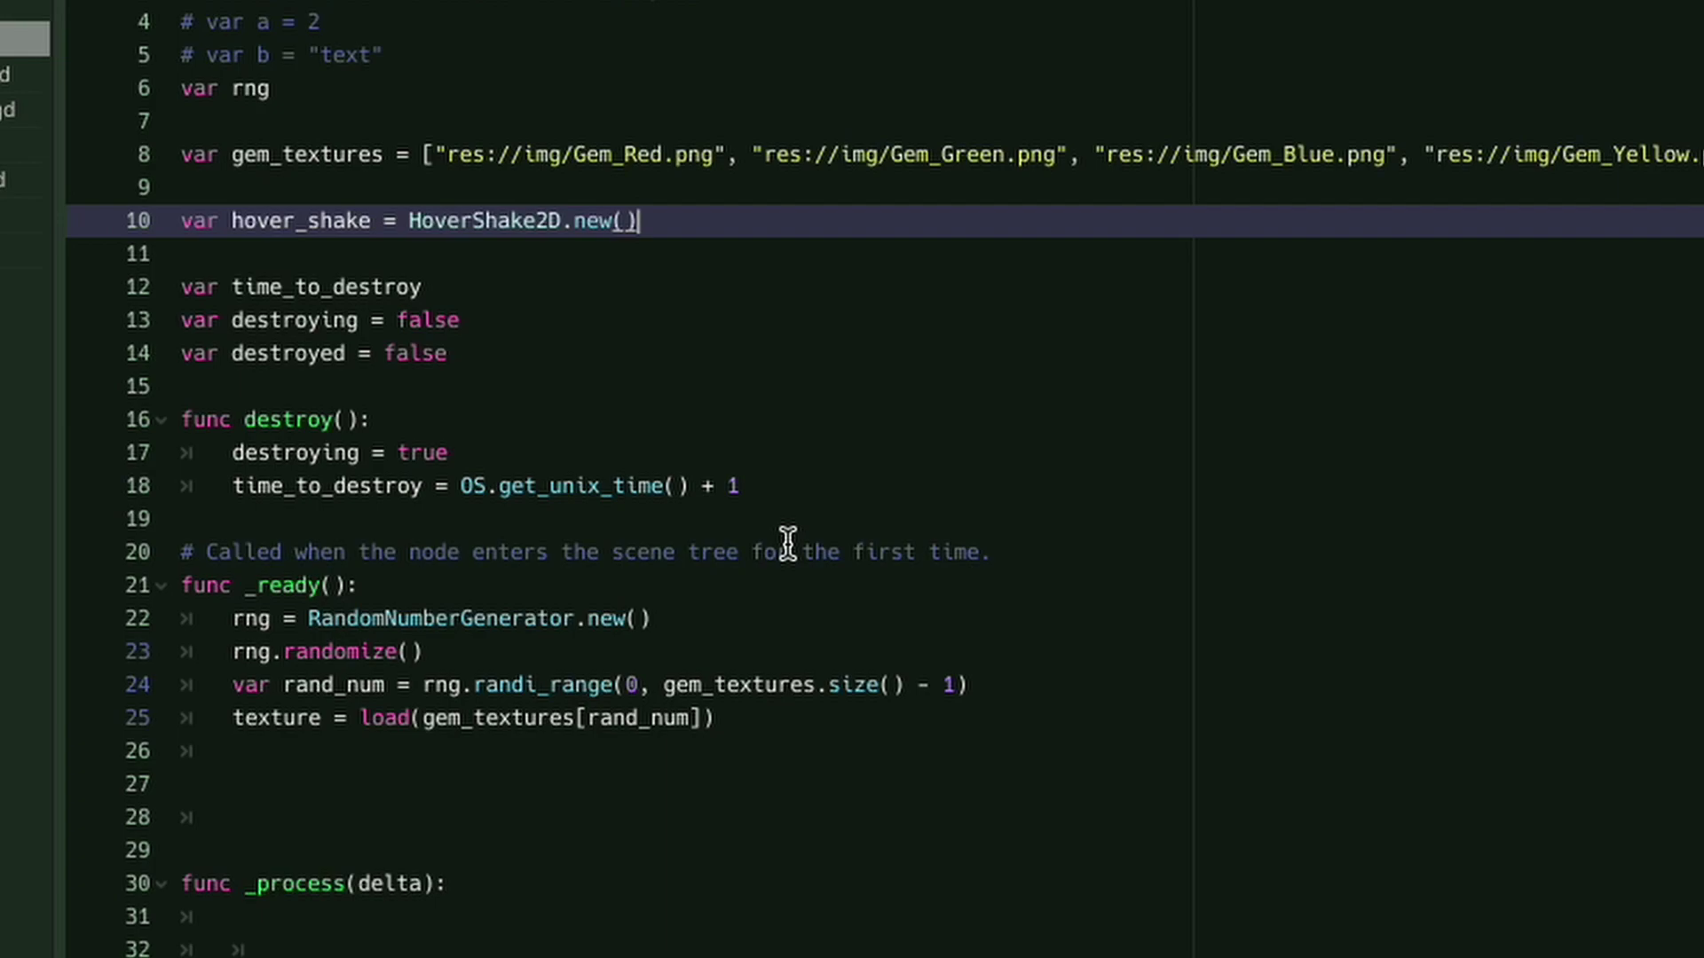
Initialize the hover shake with hover_shake.init(self) at the end of the _ready function
click(391, 585)
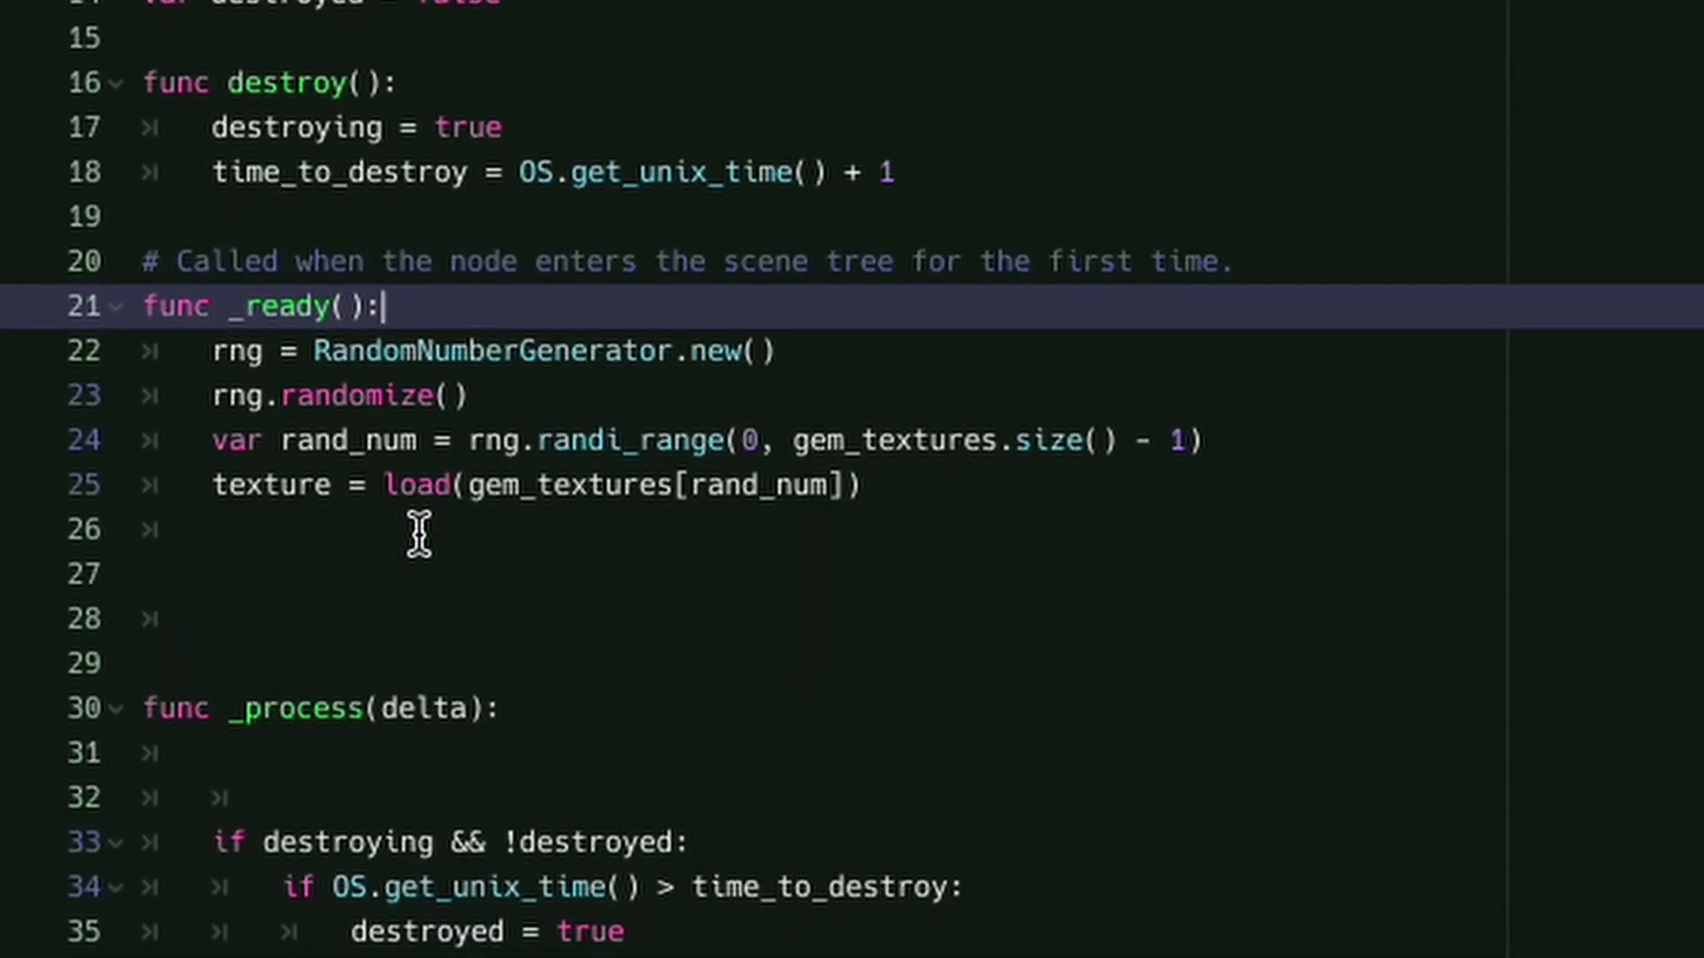
click(385, 751)
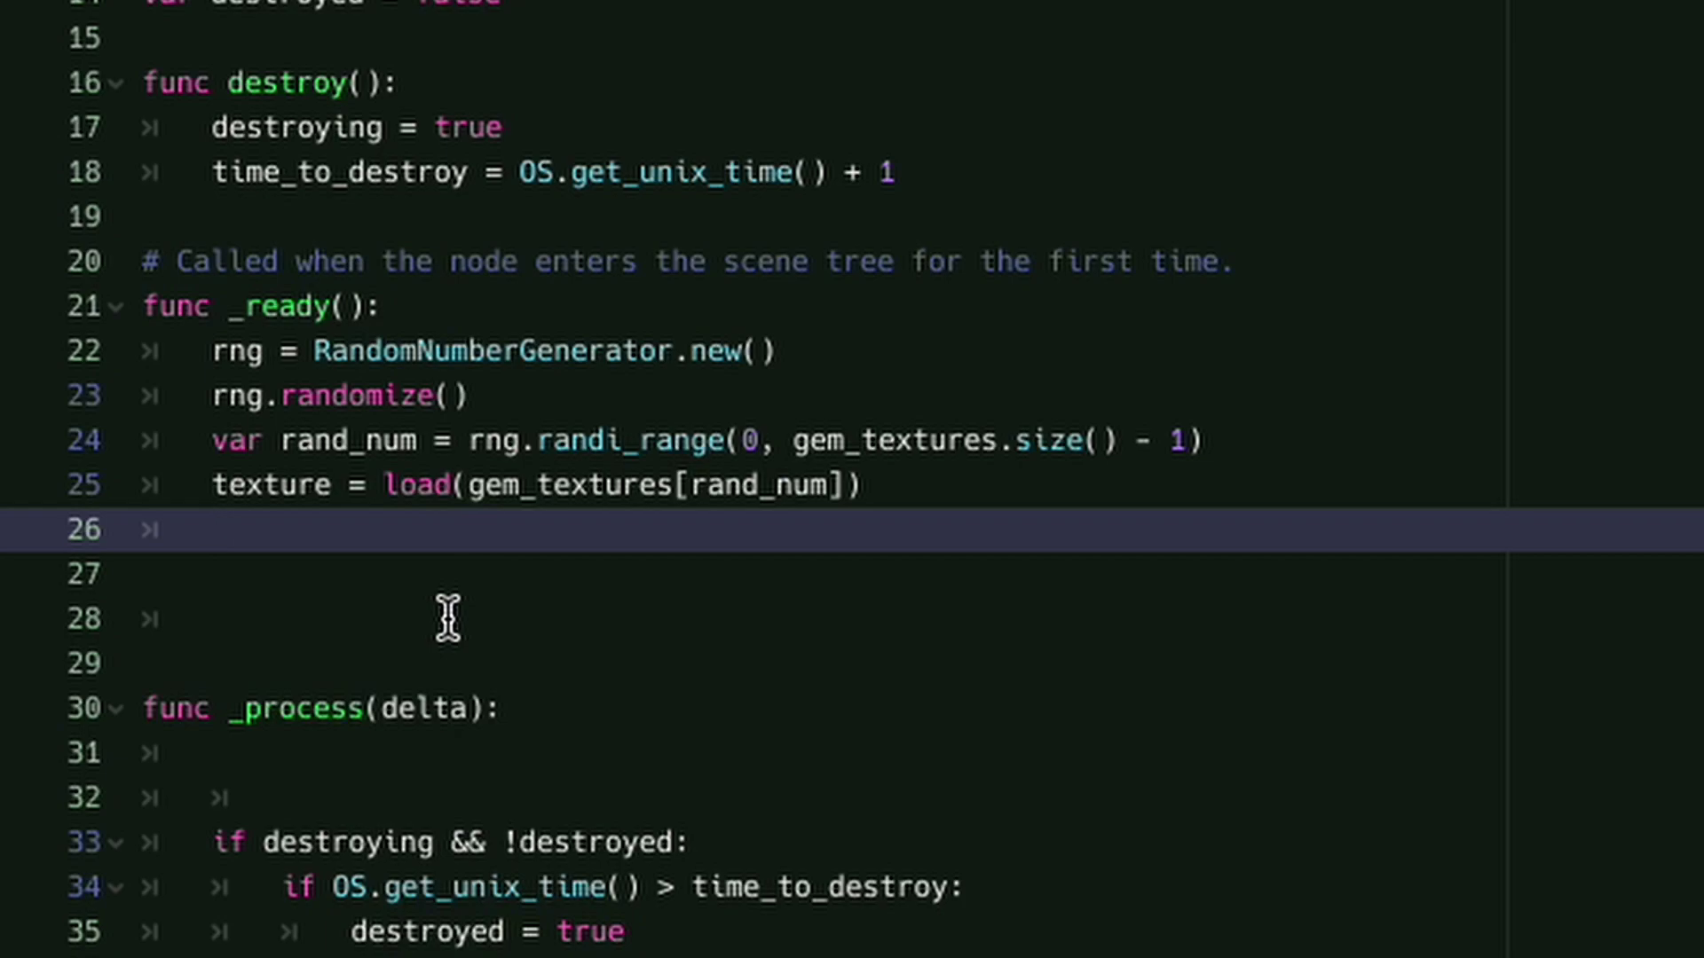
text(hover_shake.init(self)
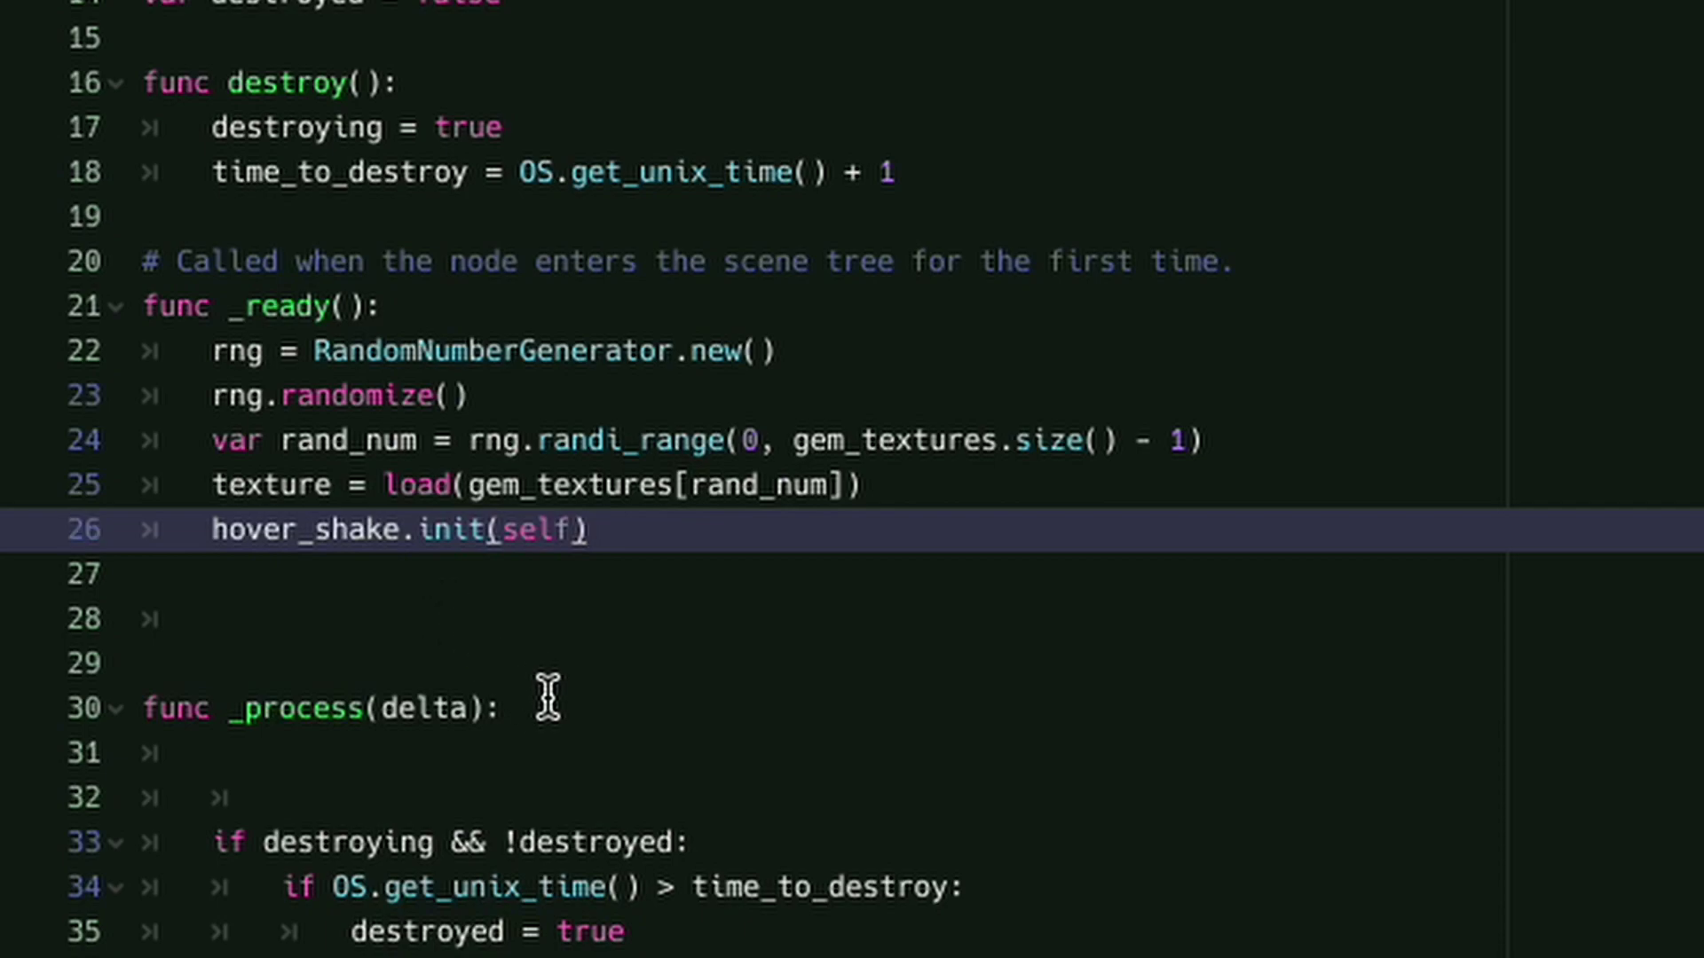
Call hover_shake.update(delta) at the start of the _process function and start play in the running game
scroll(547, 697, down, 3)
click(597, 581)
text(hover_shake.update(delta)
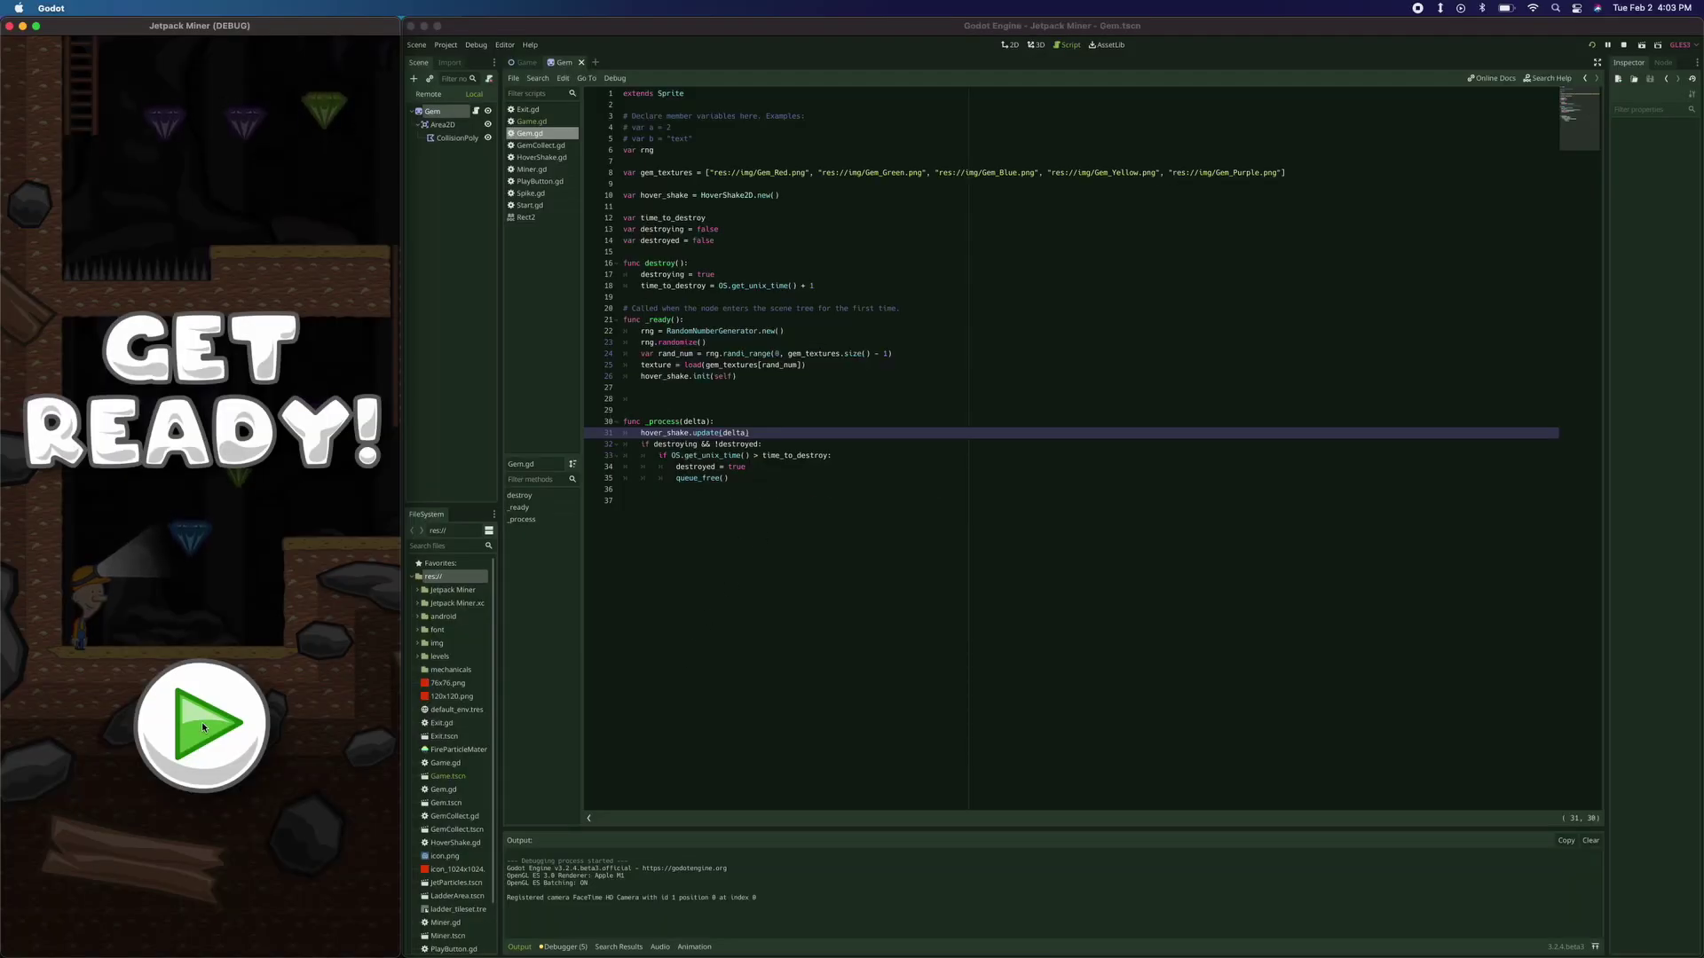
click(188, 726)
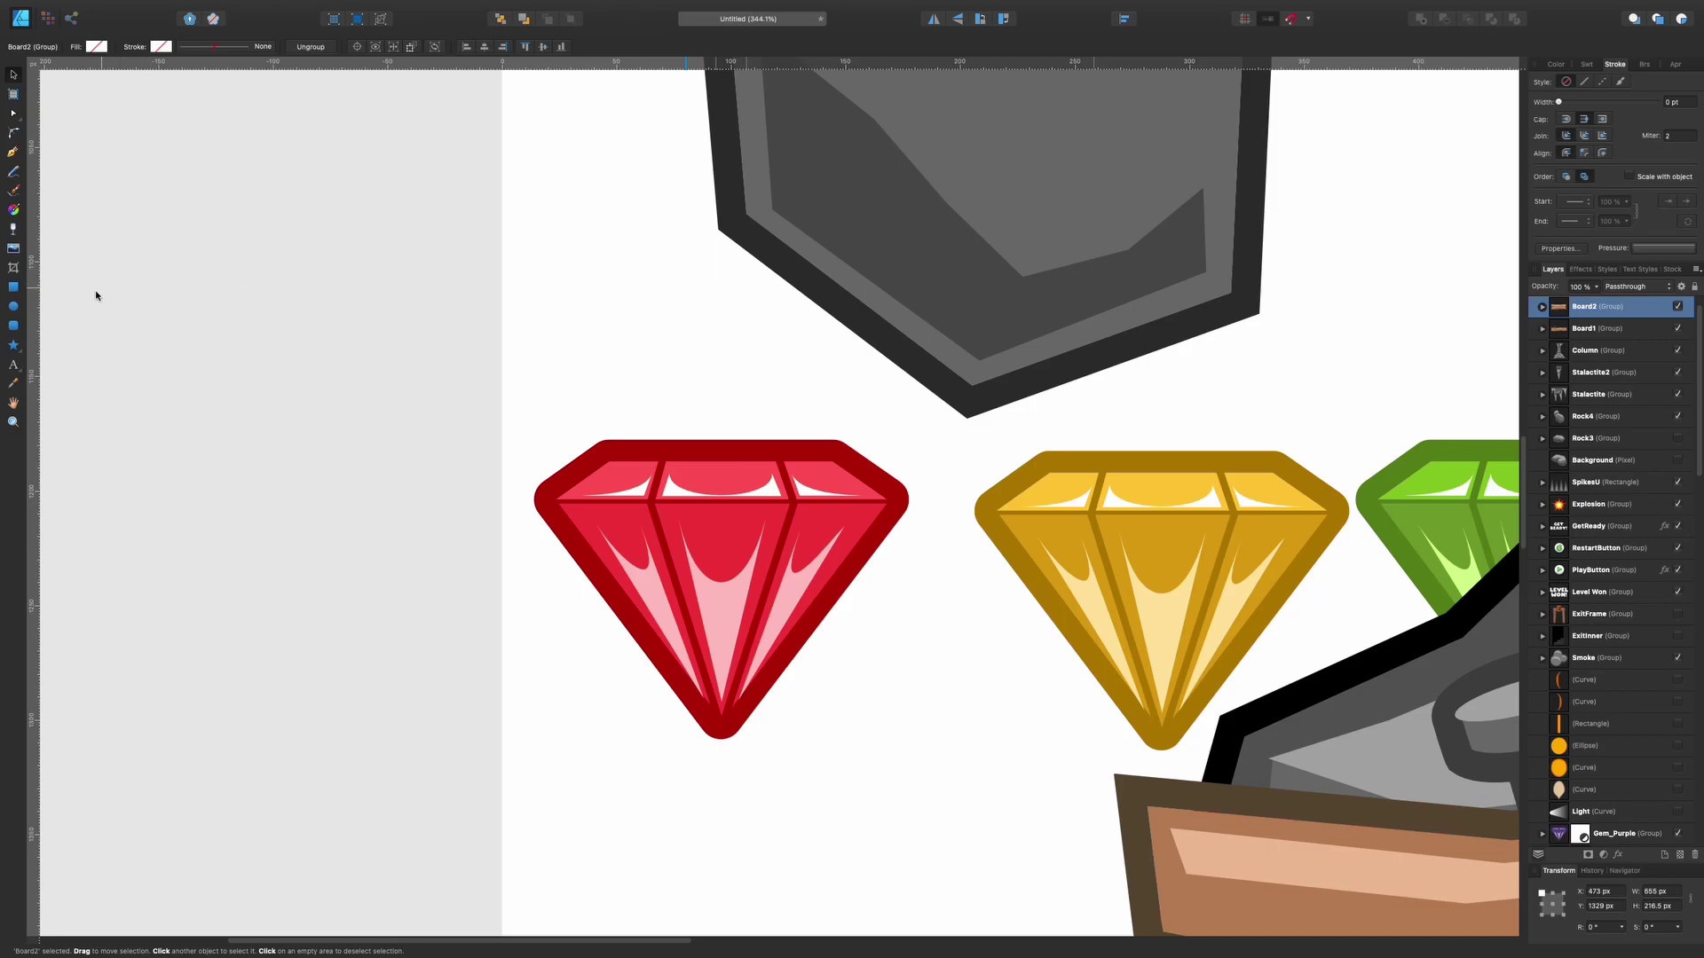
In Affinity Designer, draw a narrow four-point star about 24 by 159 px and move it up over the red gem
click(16, 345)
click(14, 345)
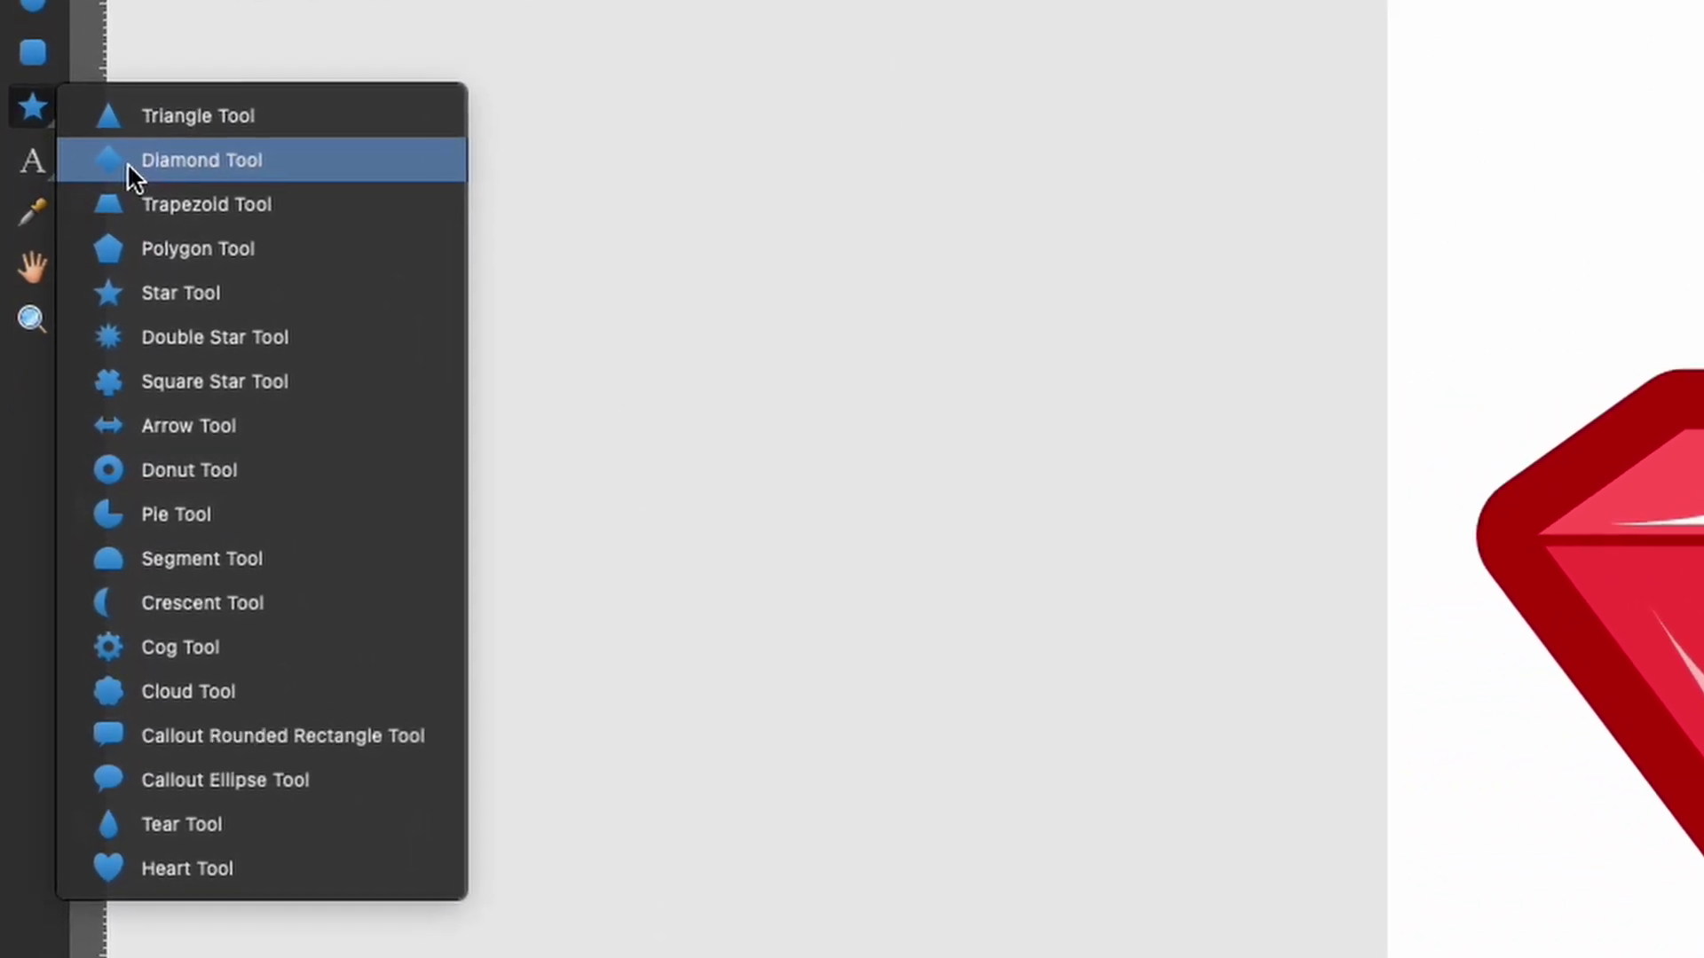
click(31, 100)
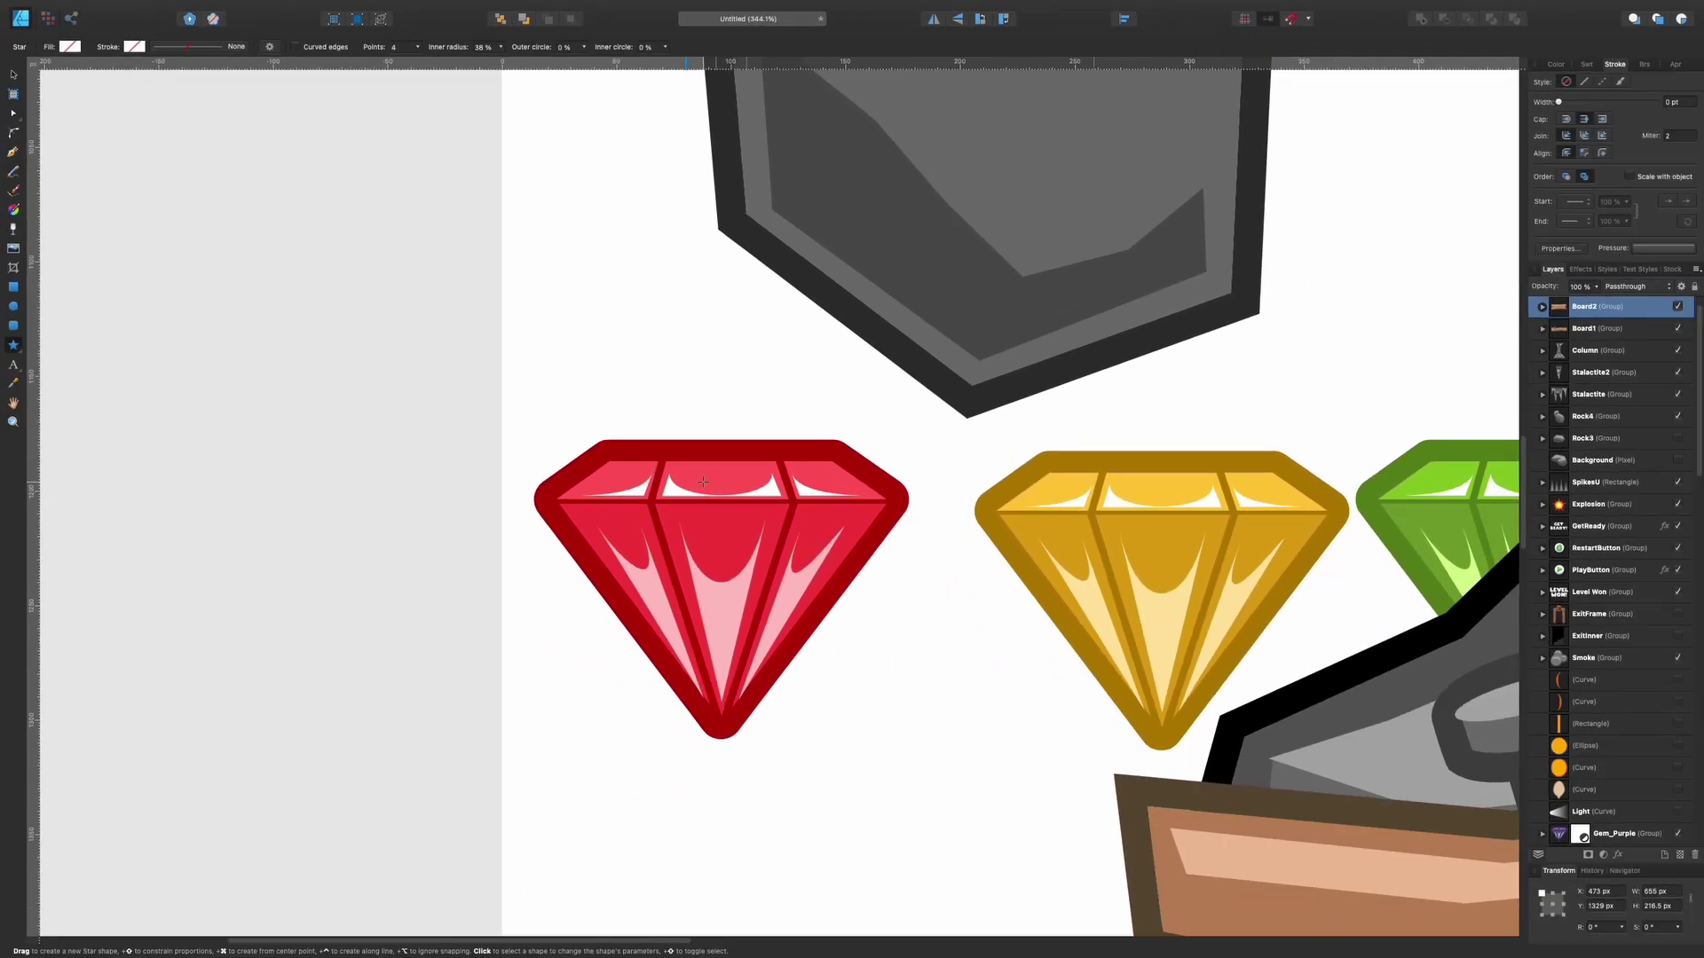
drag(707, 487, 757, 845)
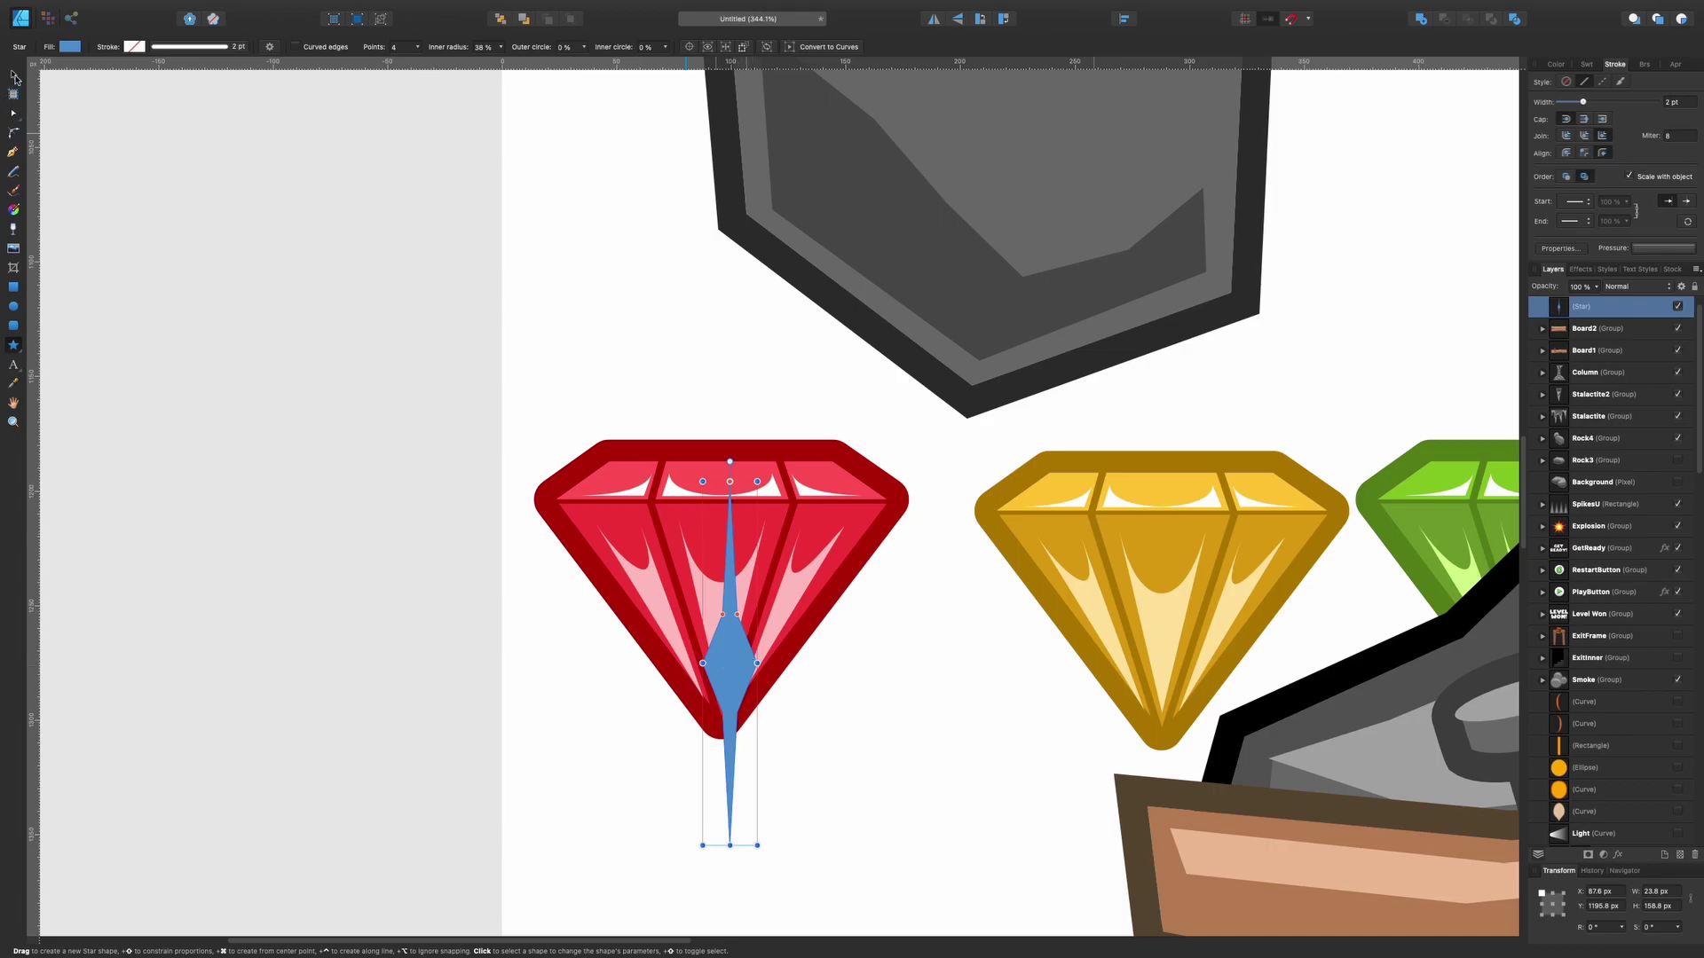
click(15, 76)
drag(717, 670, 717, 530)
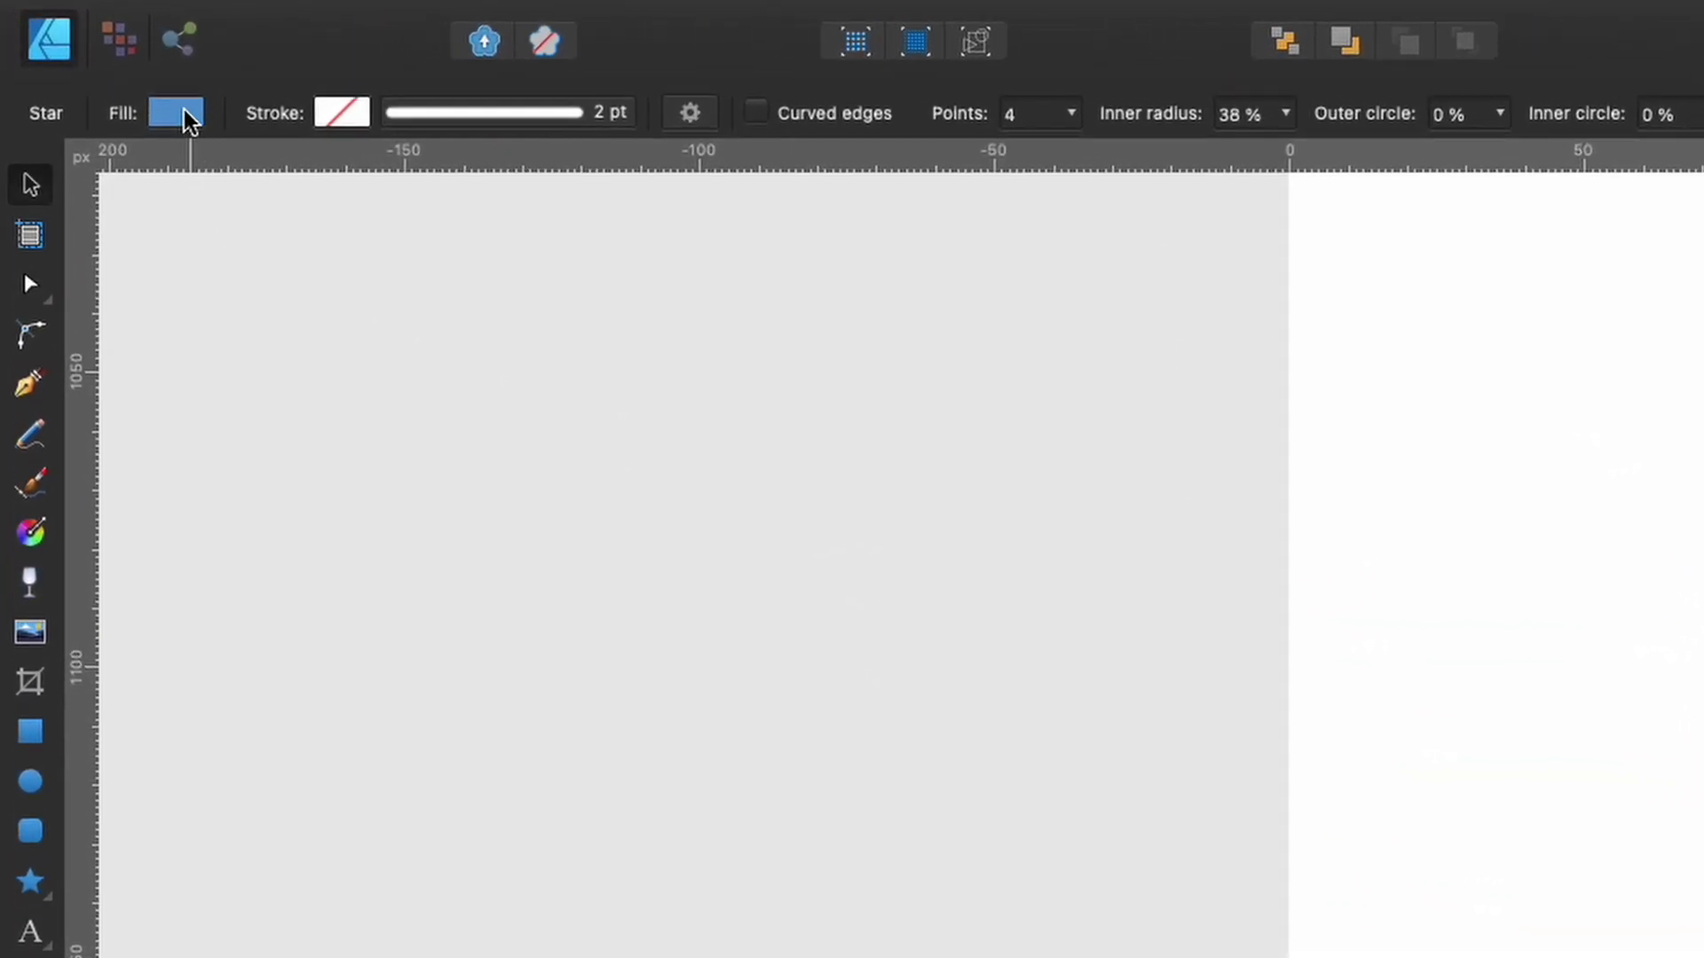
Change the star's fill to a radial gradient
click(177, 112)
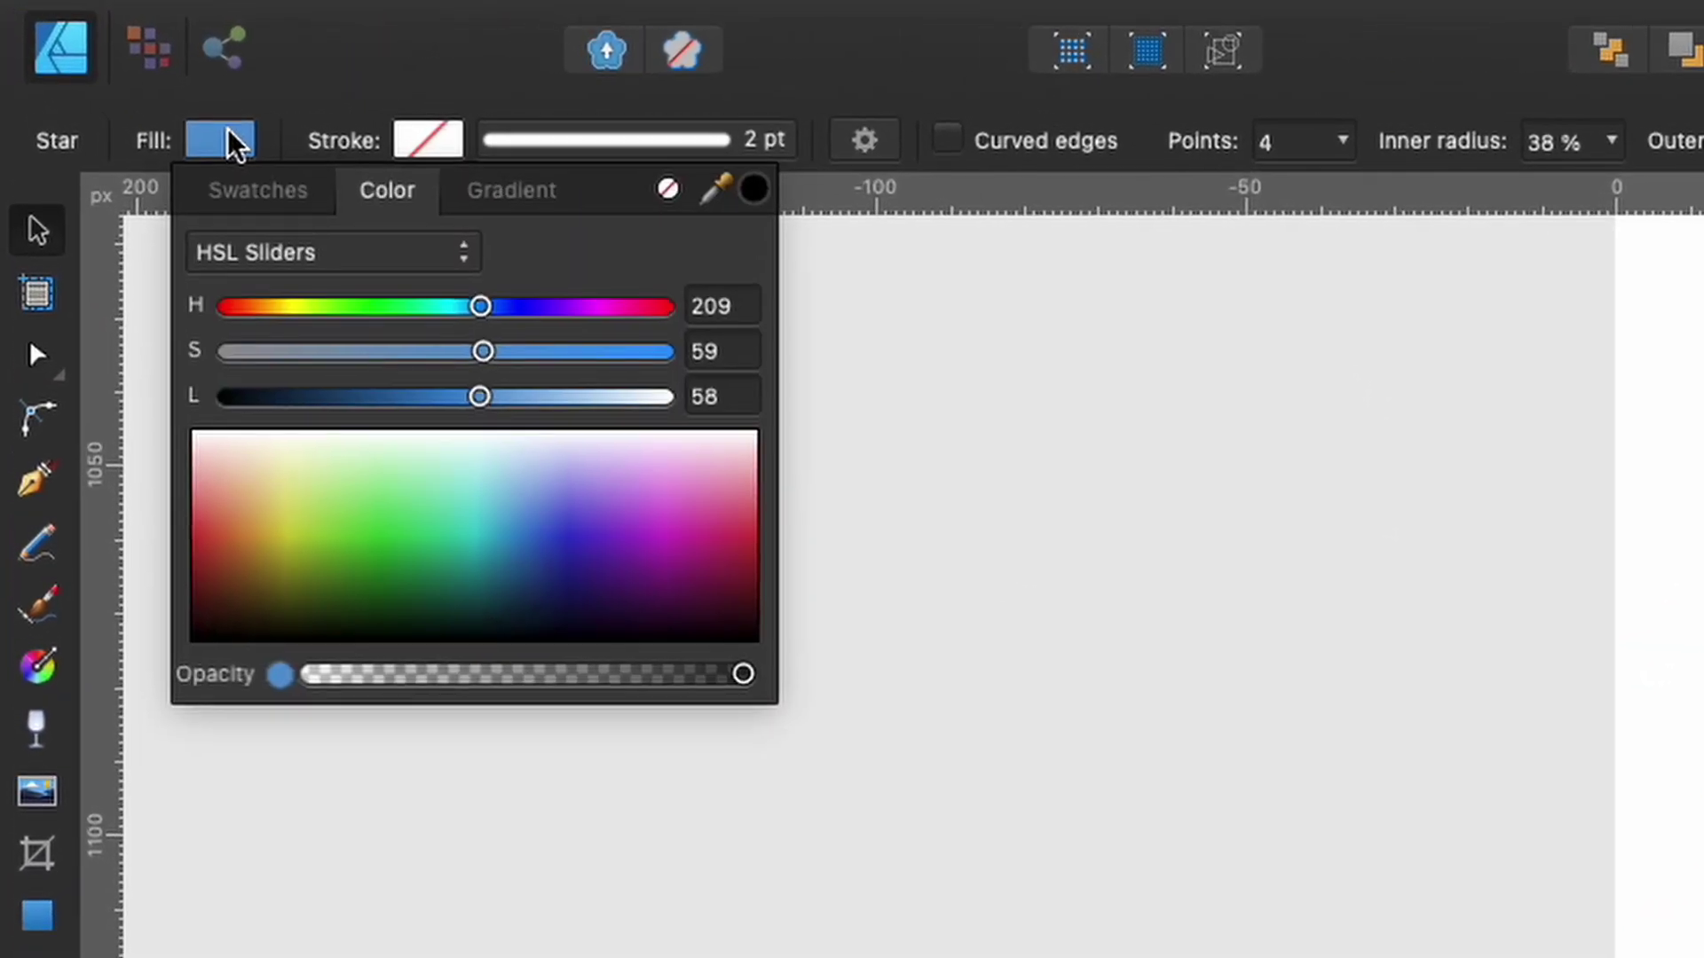
click(477, 204)
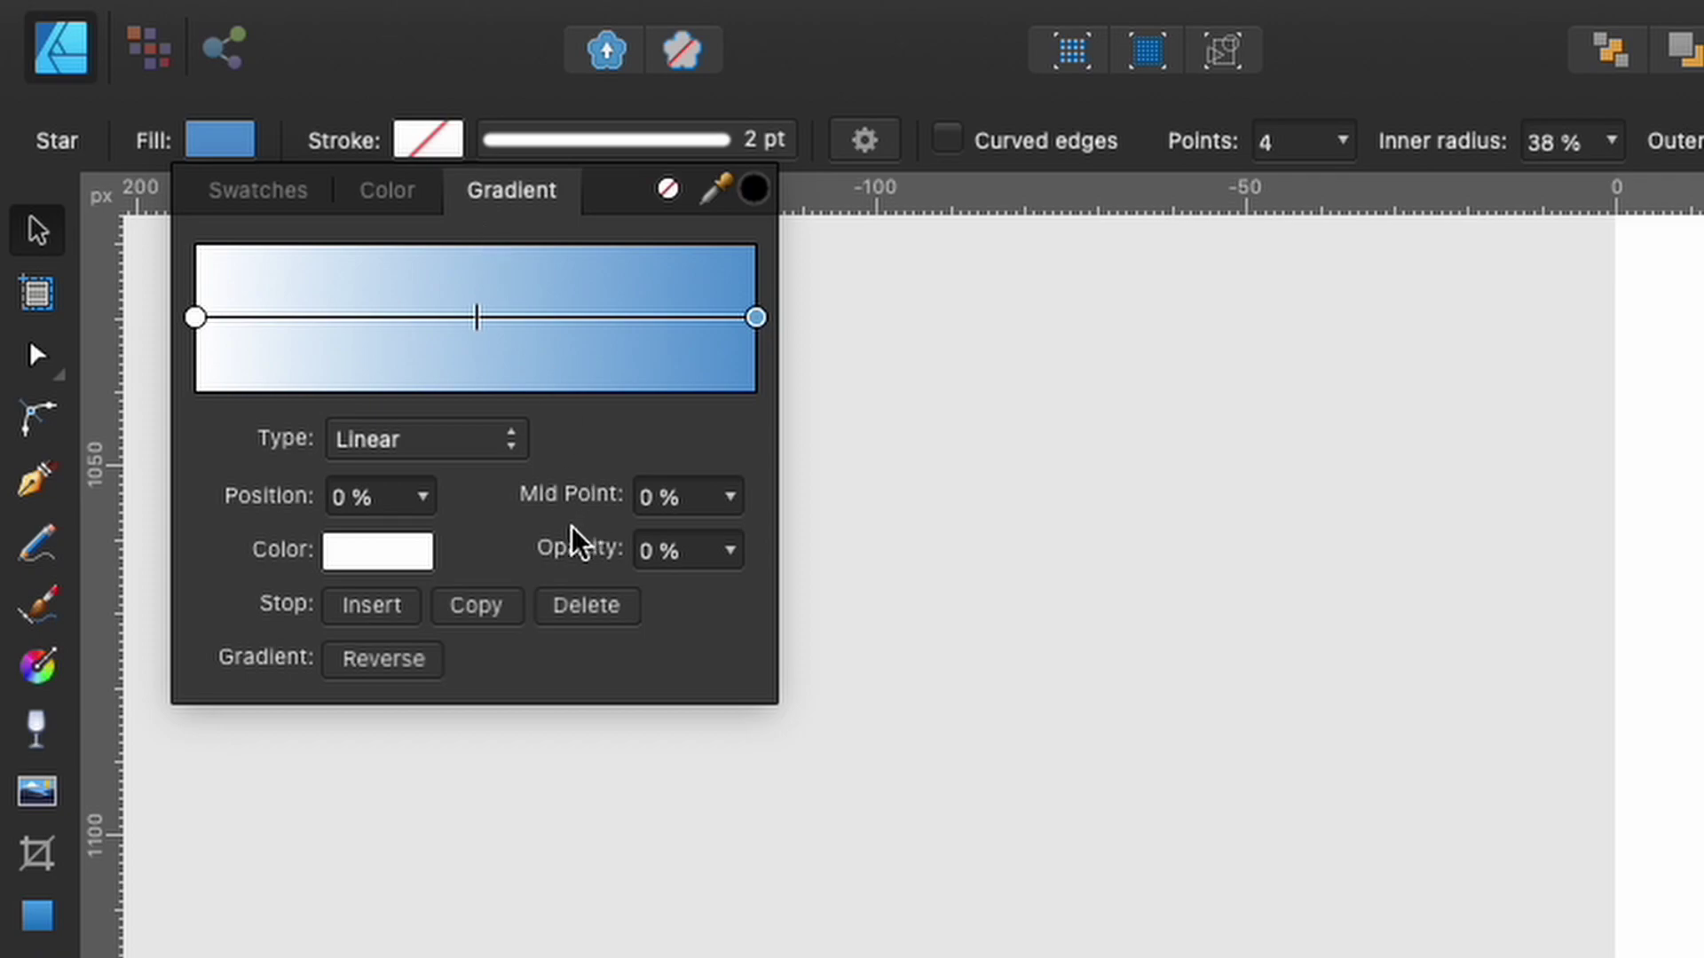
click(511, 444)
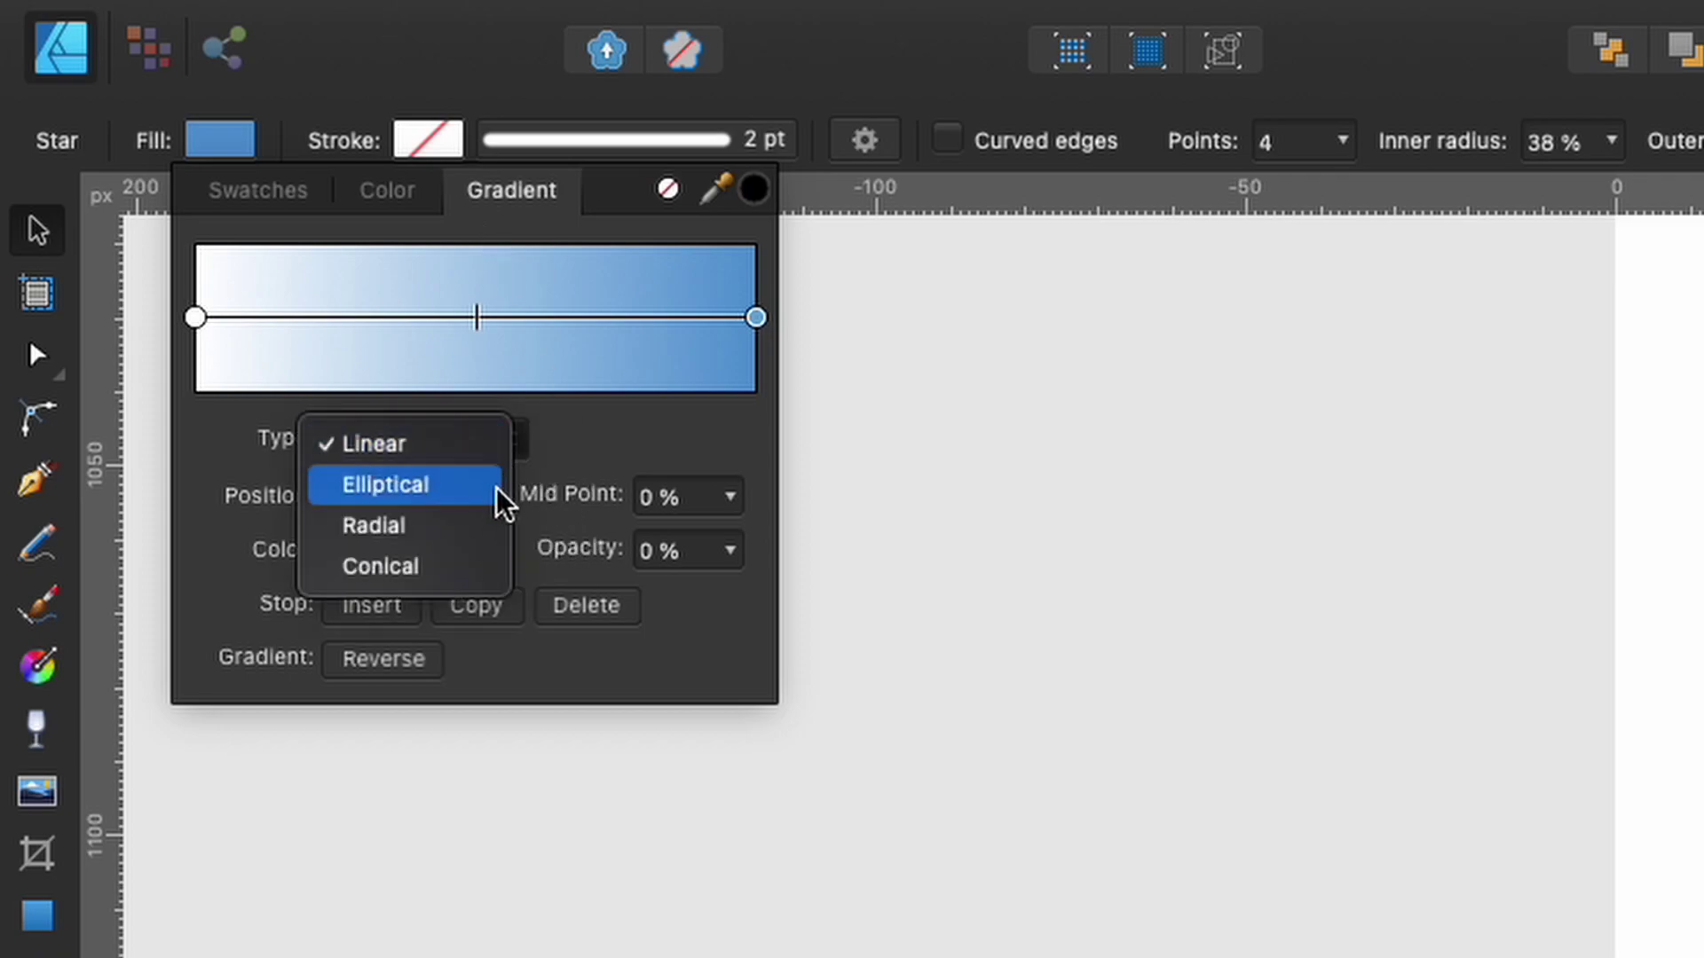
click(494, 527)
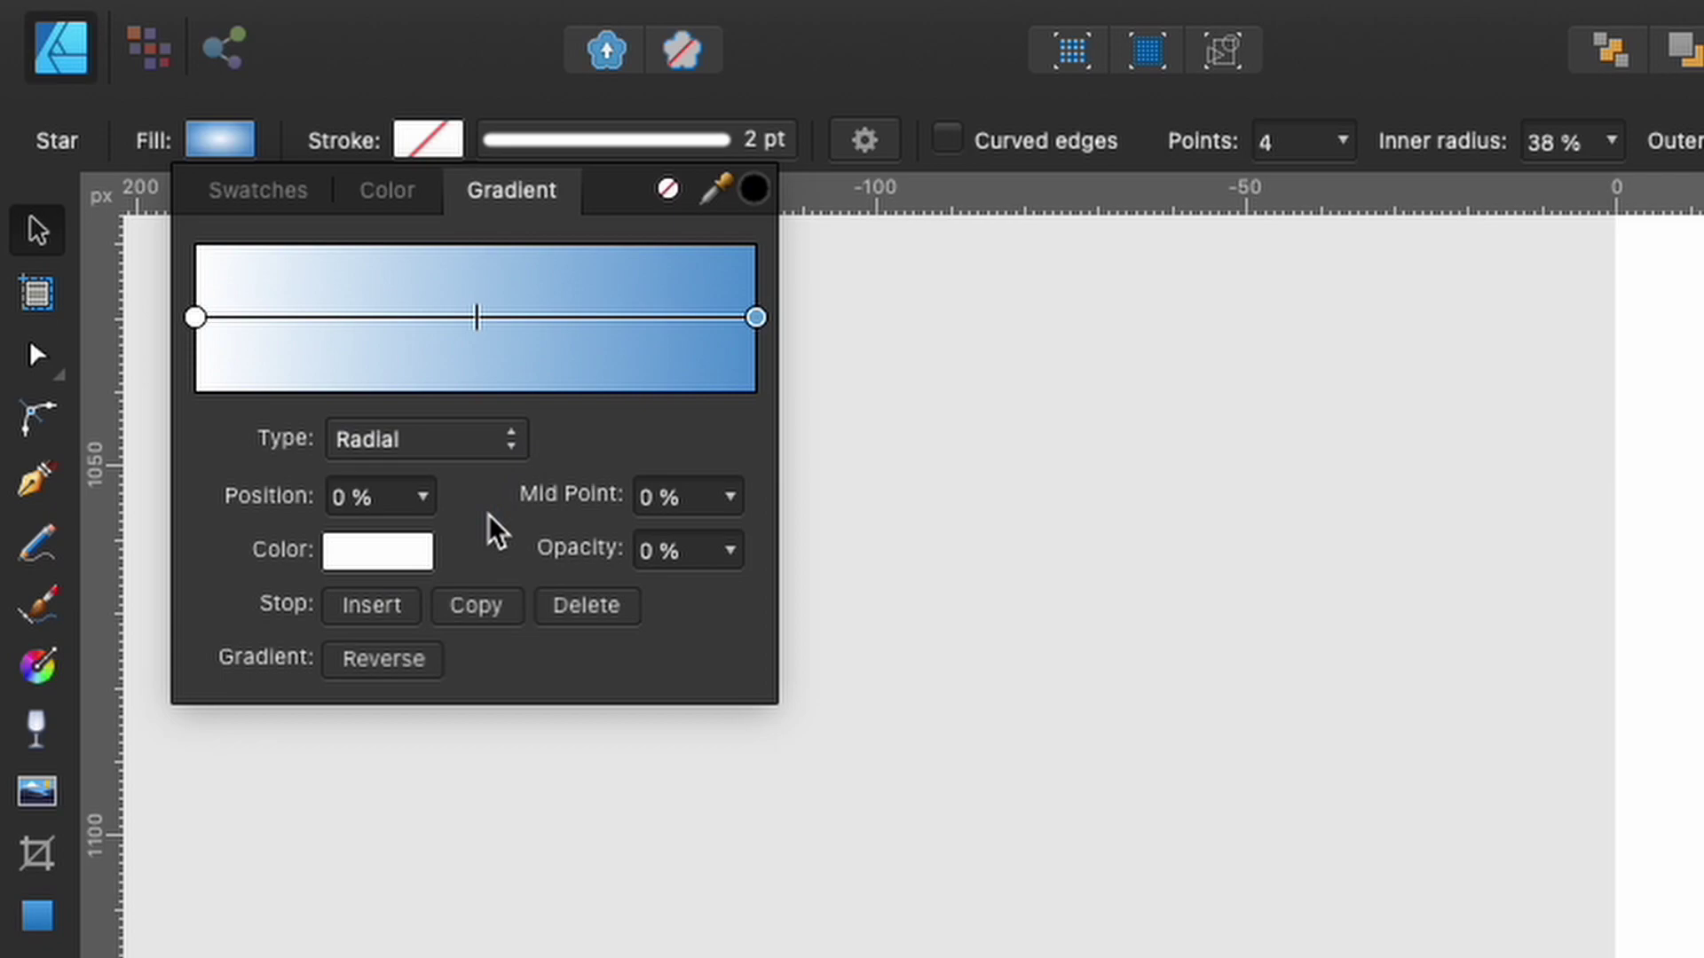
Set the end stop of the star's gradient to white with 0 % opacity
click(757, 318)
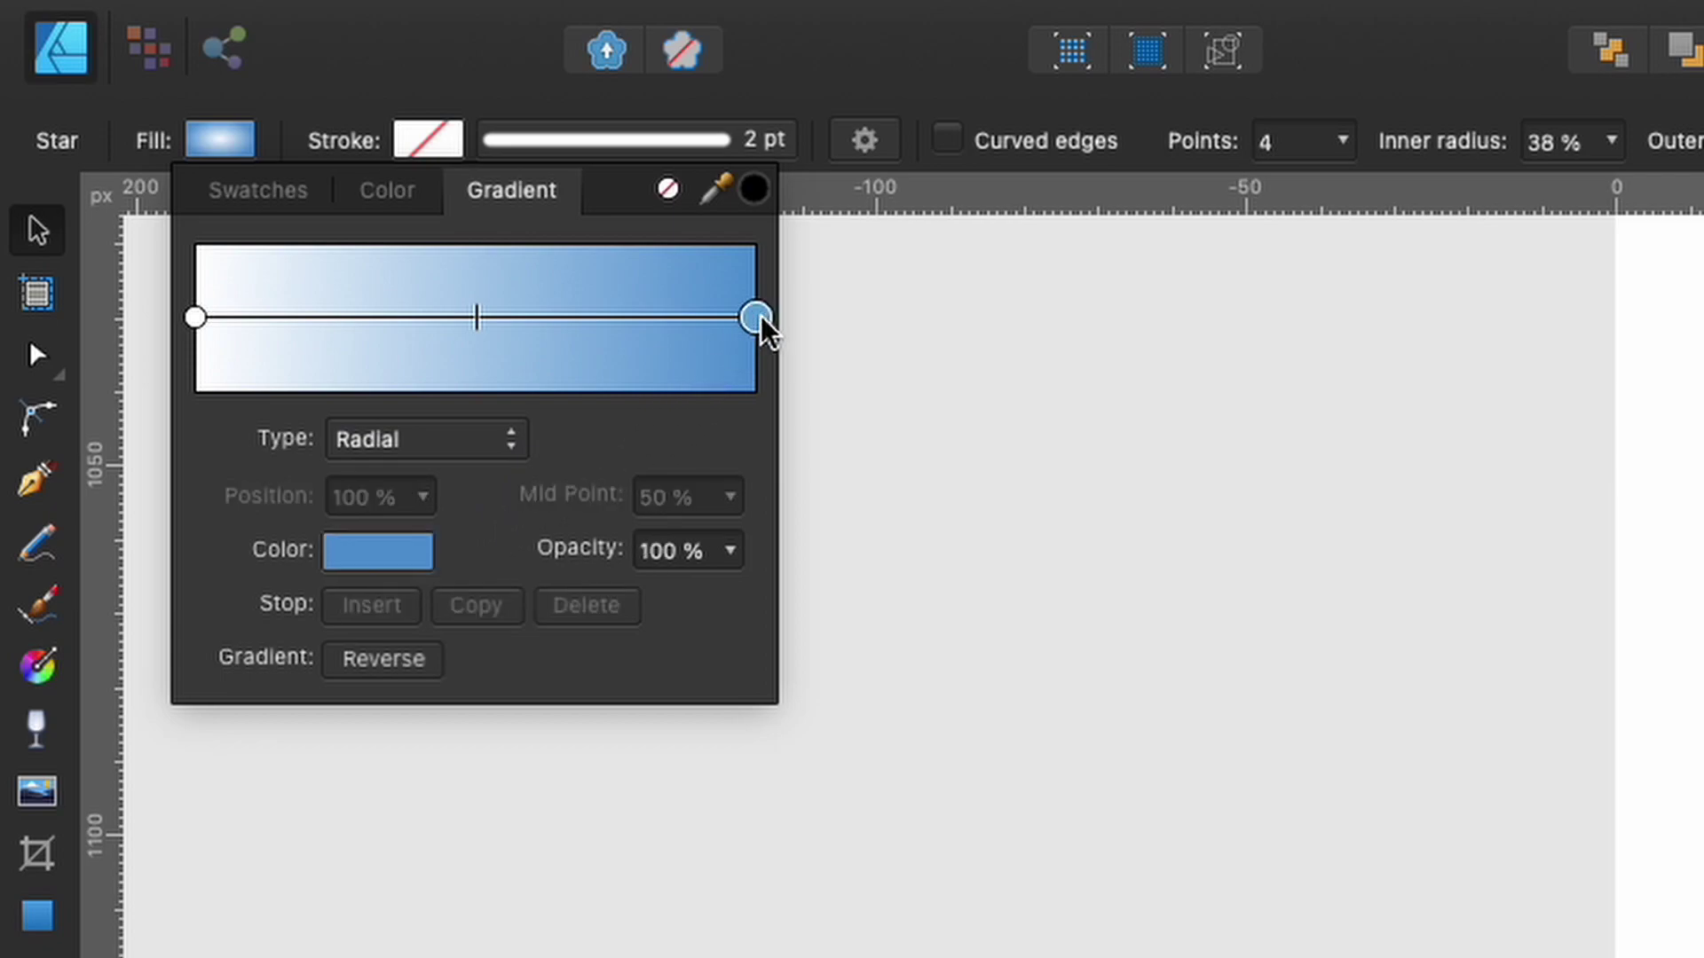
click(424, 553)
drag(574, 881, 781, 834)
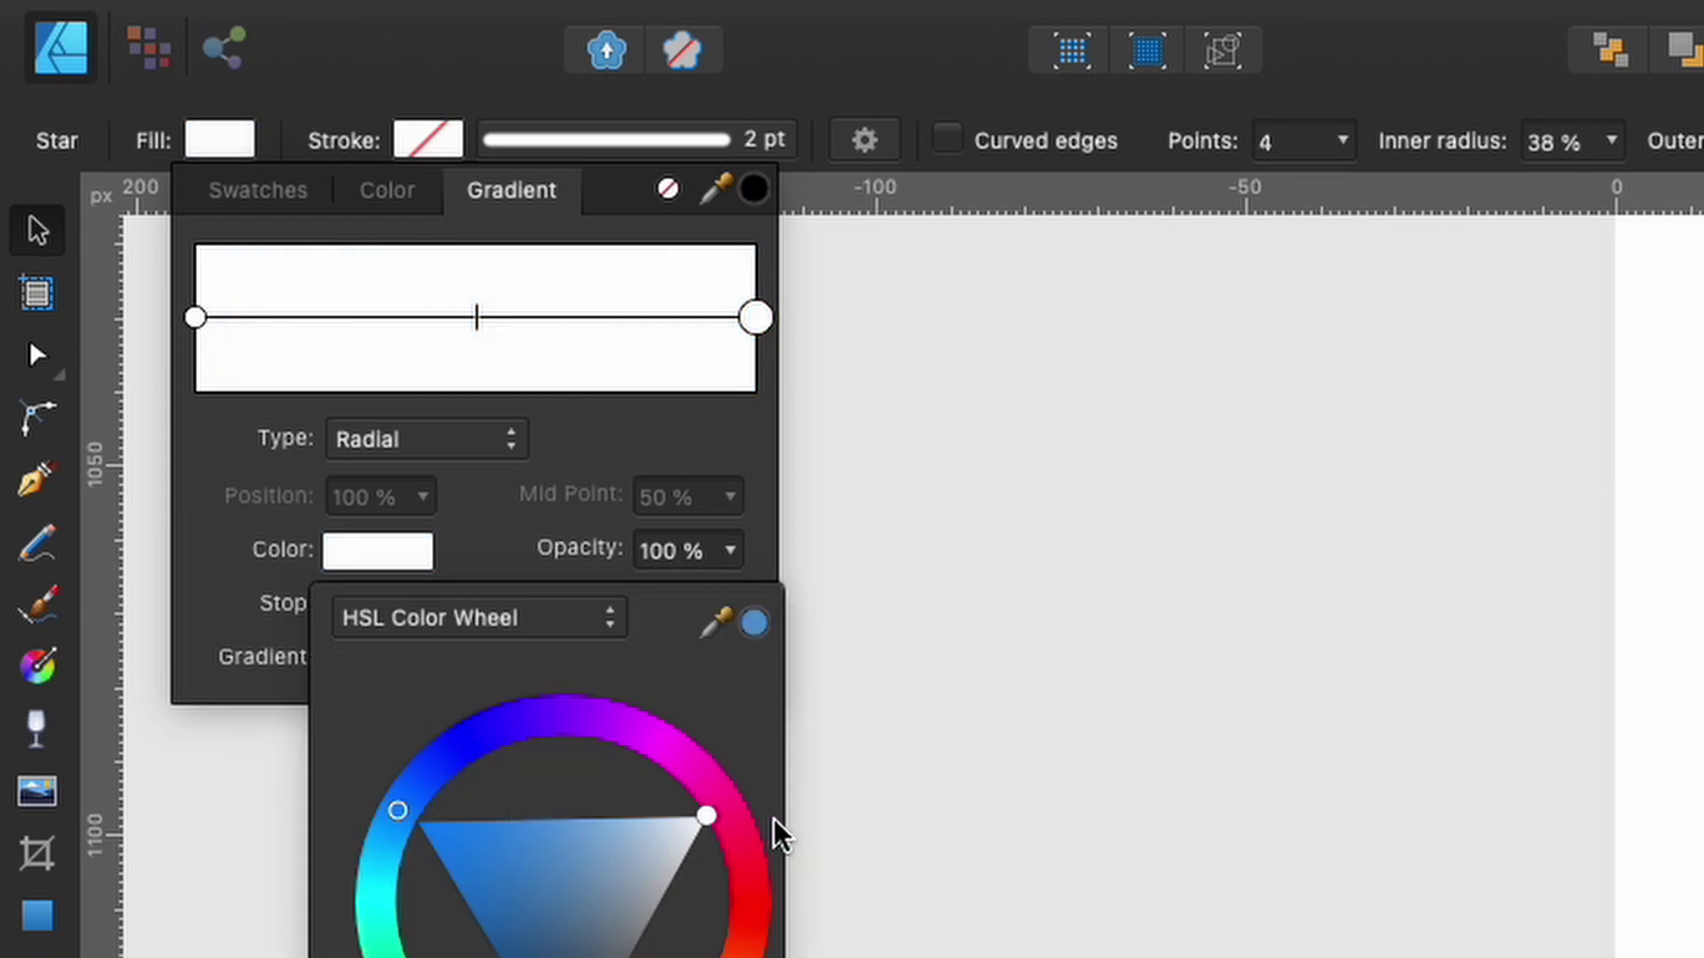
click(601, 461)
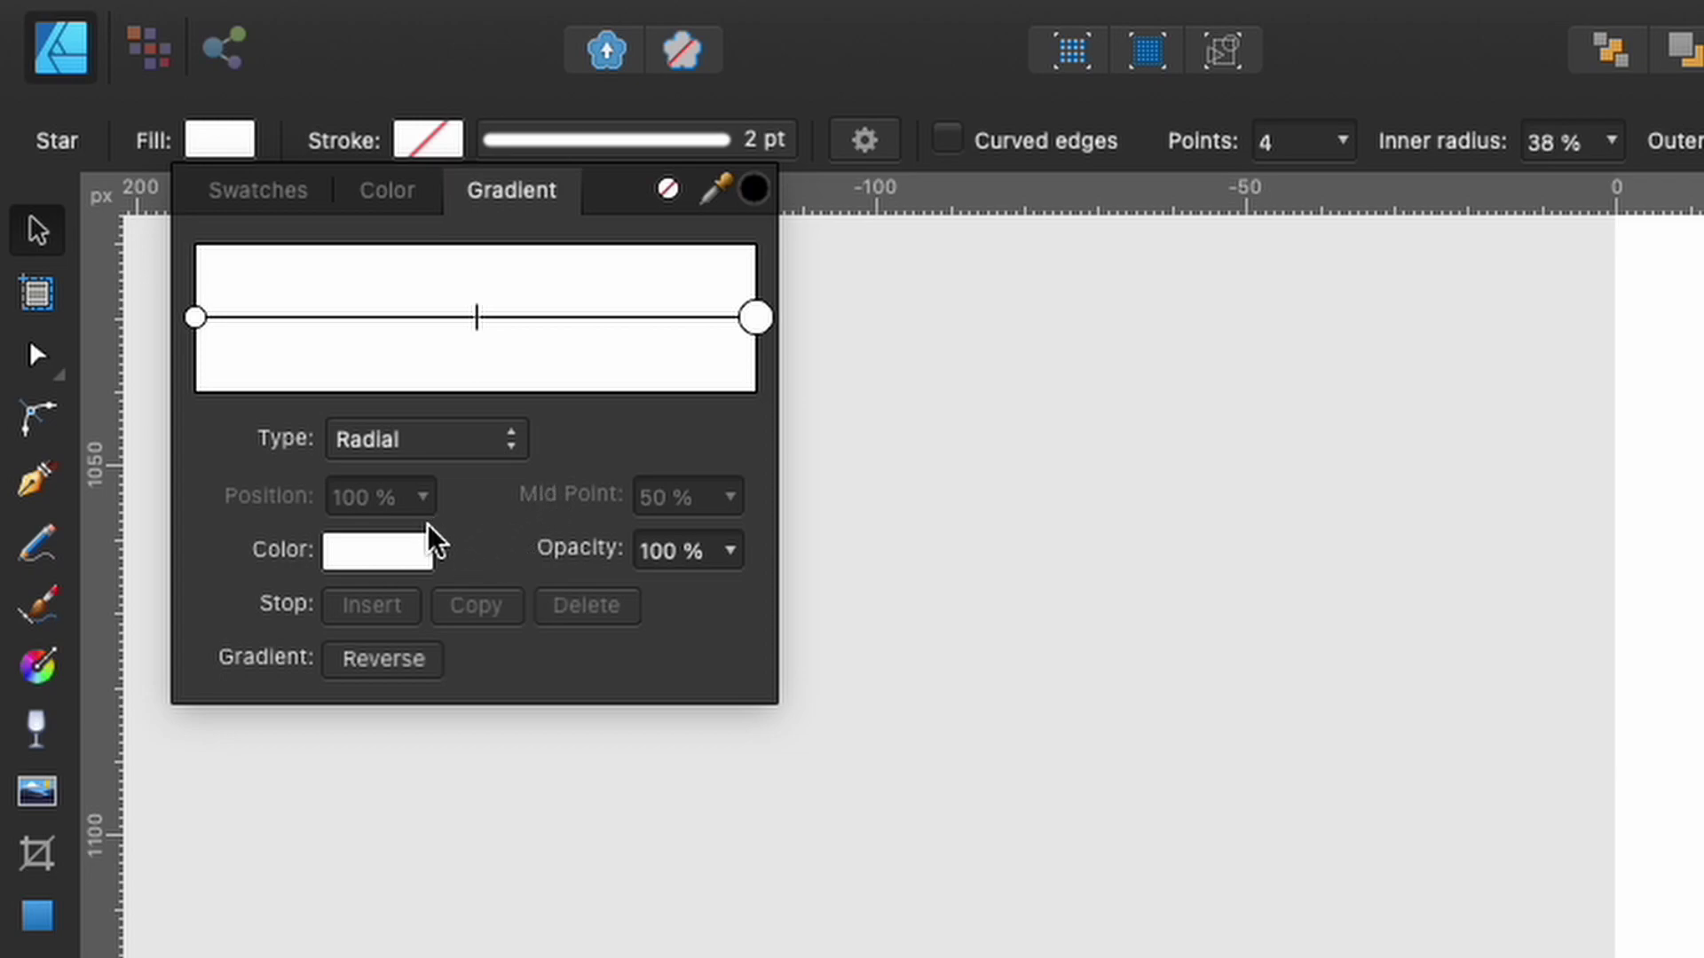
click(729, 552)
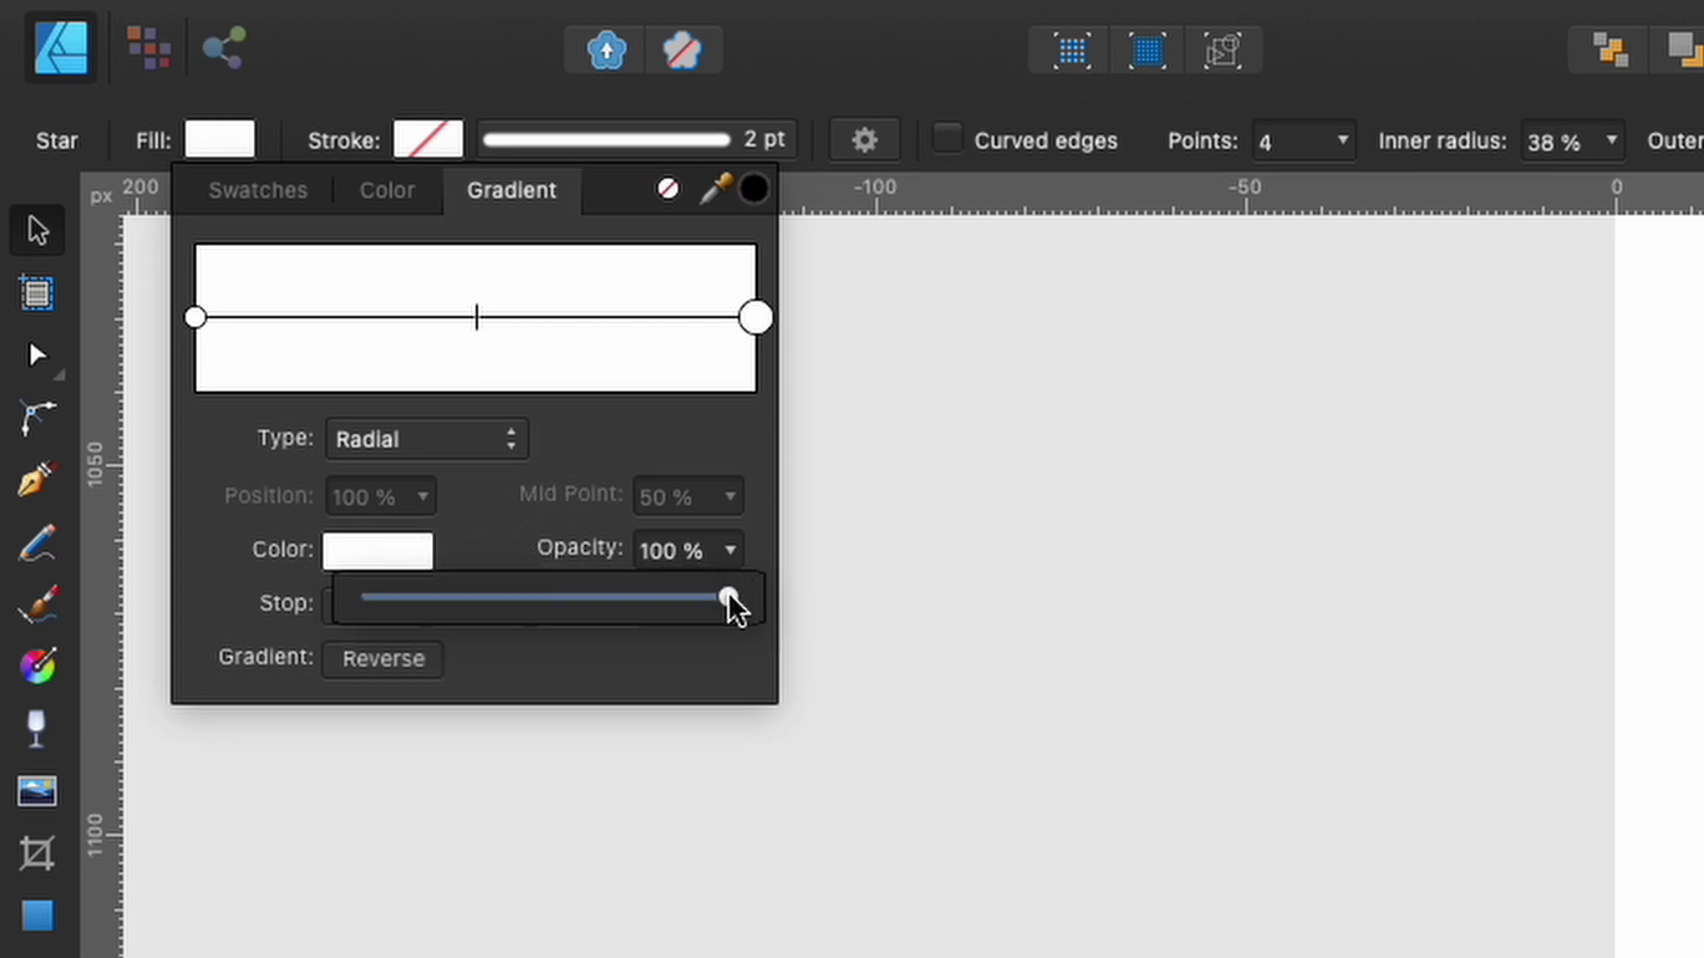
drag(733, 606, 238, 635)
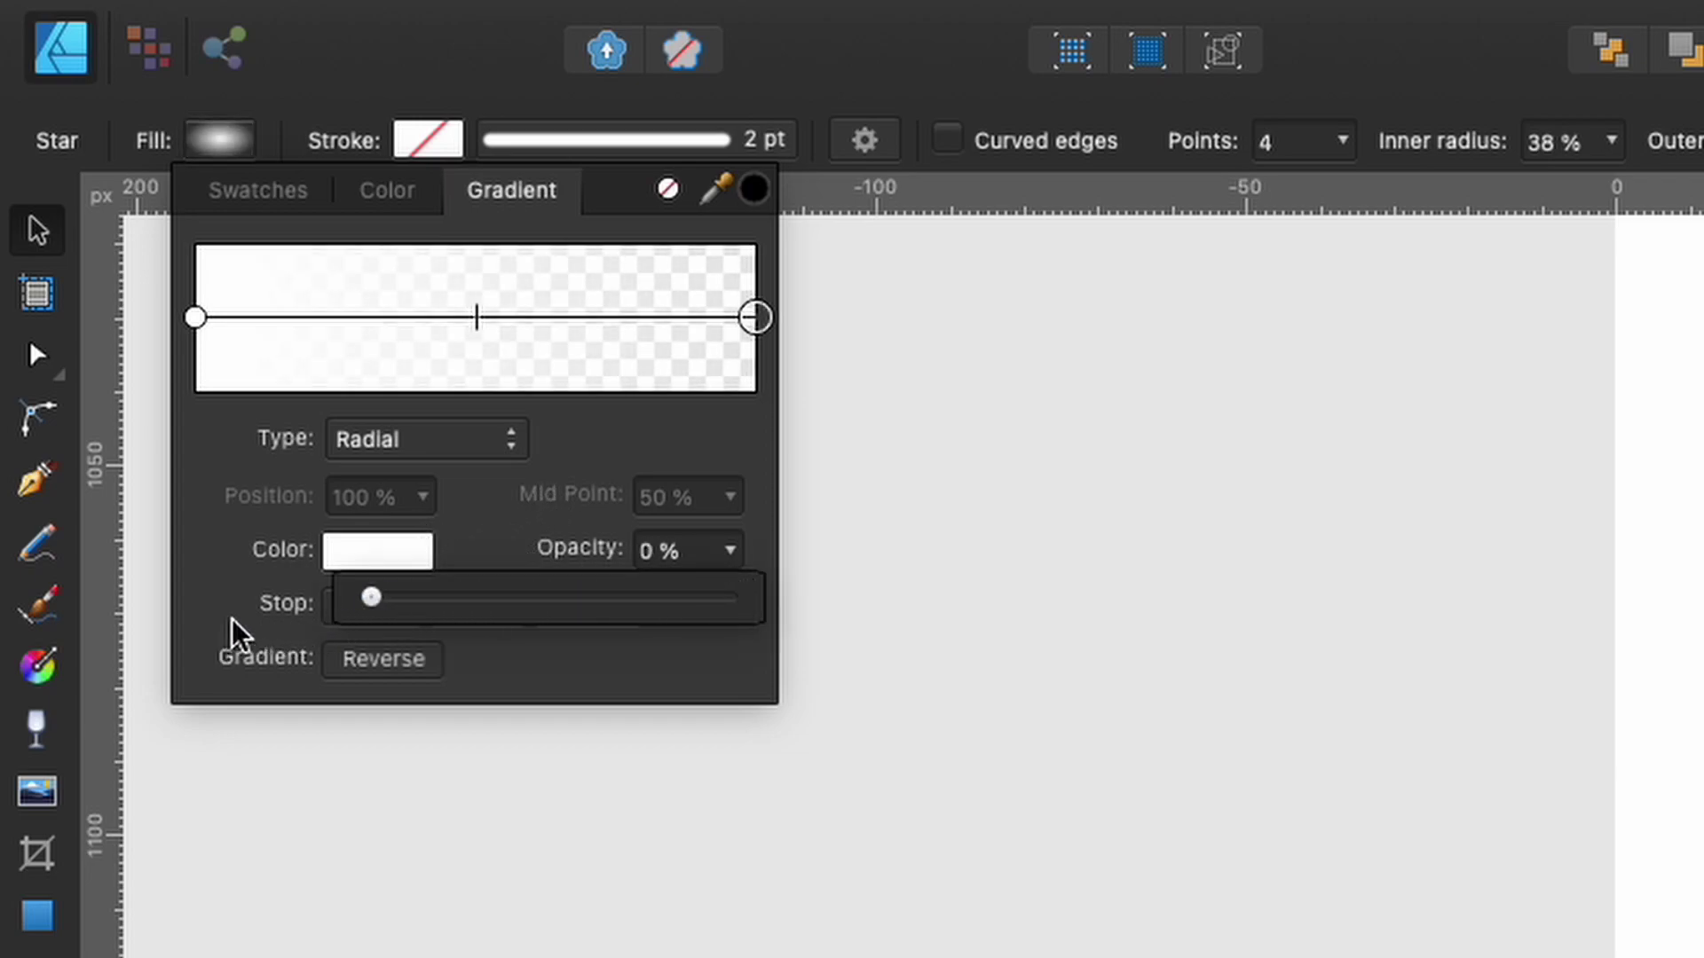
click(628, 451)
Reduce the star's inner radius to 8 %
click(877, 87)
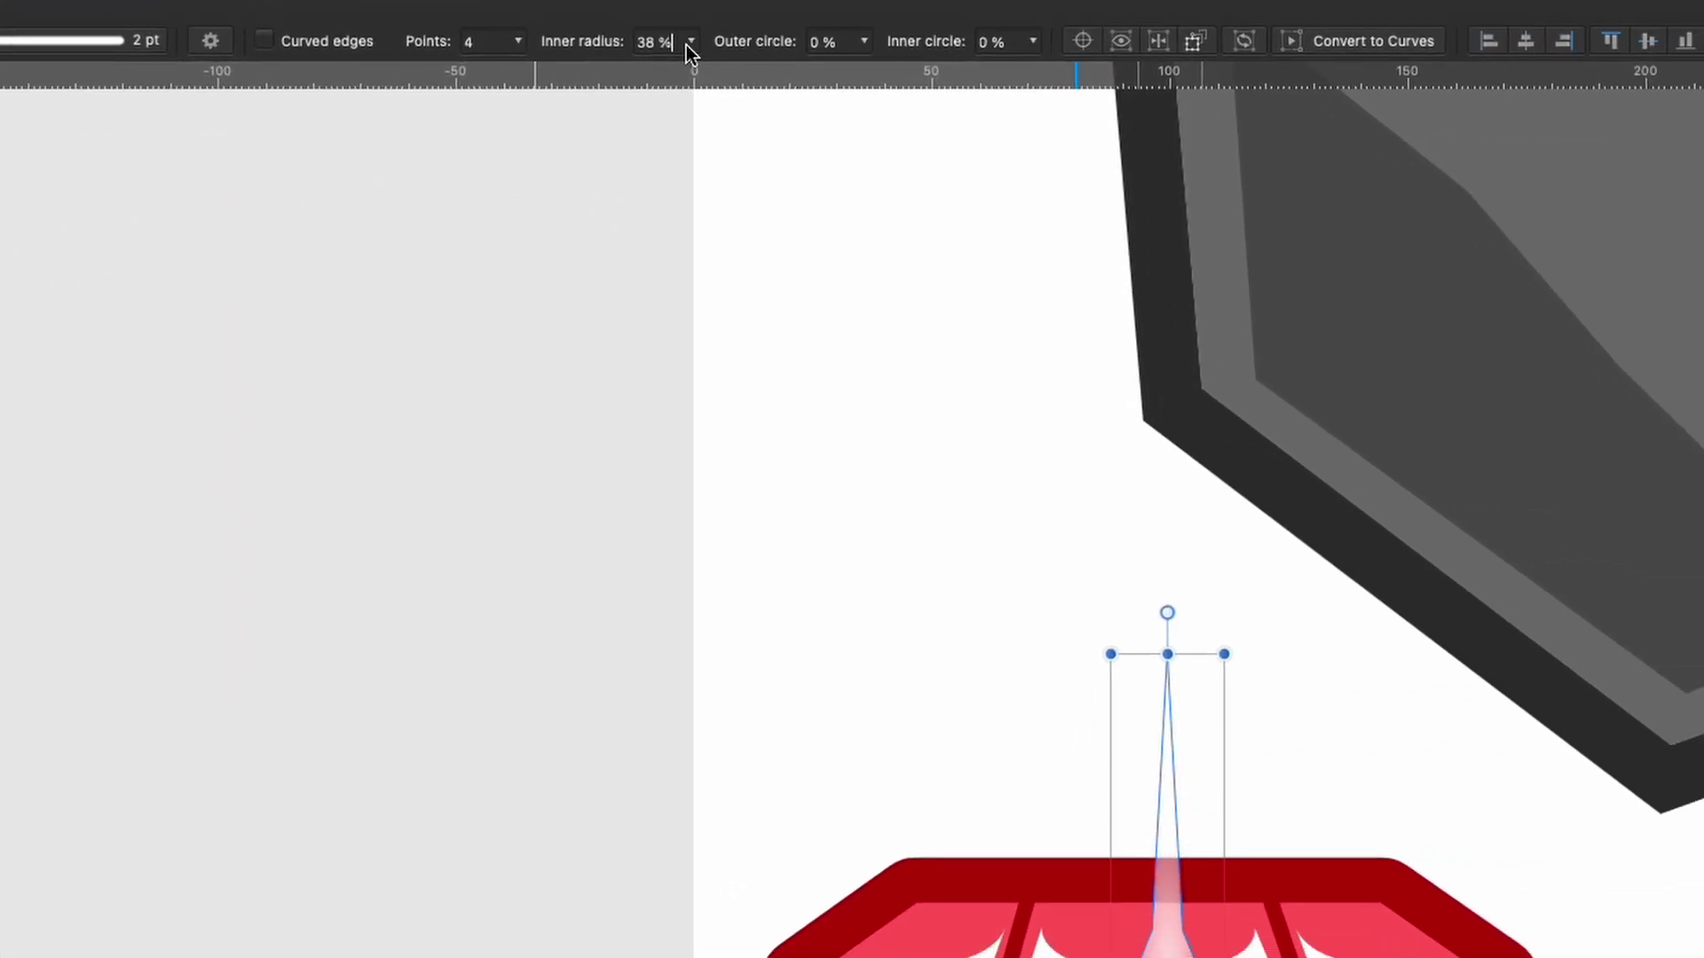
click(701, 42)
drag(697, 72, 609, 81)
mouse_move(402, 53)
mouse_down()
mouse_move(385, 55)
mouse_move(409, 63)
mouse_up()
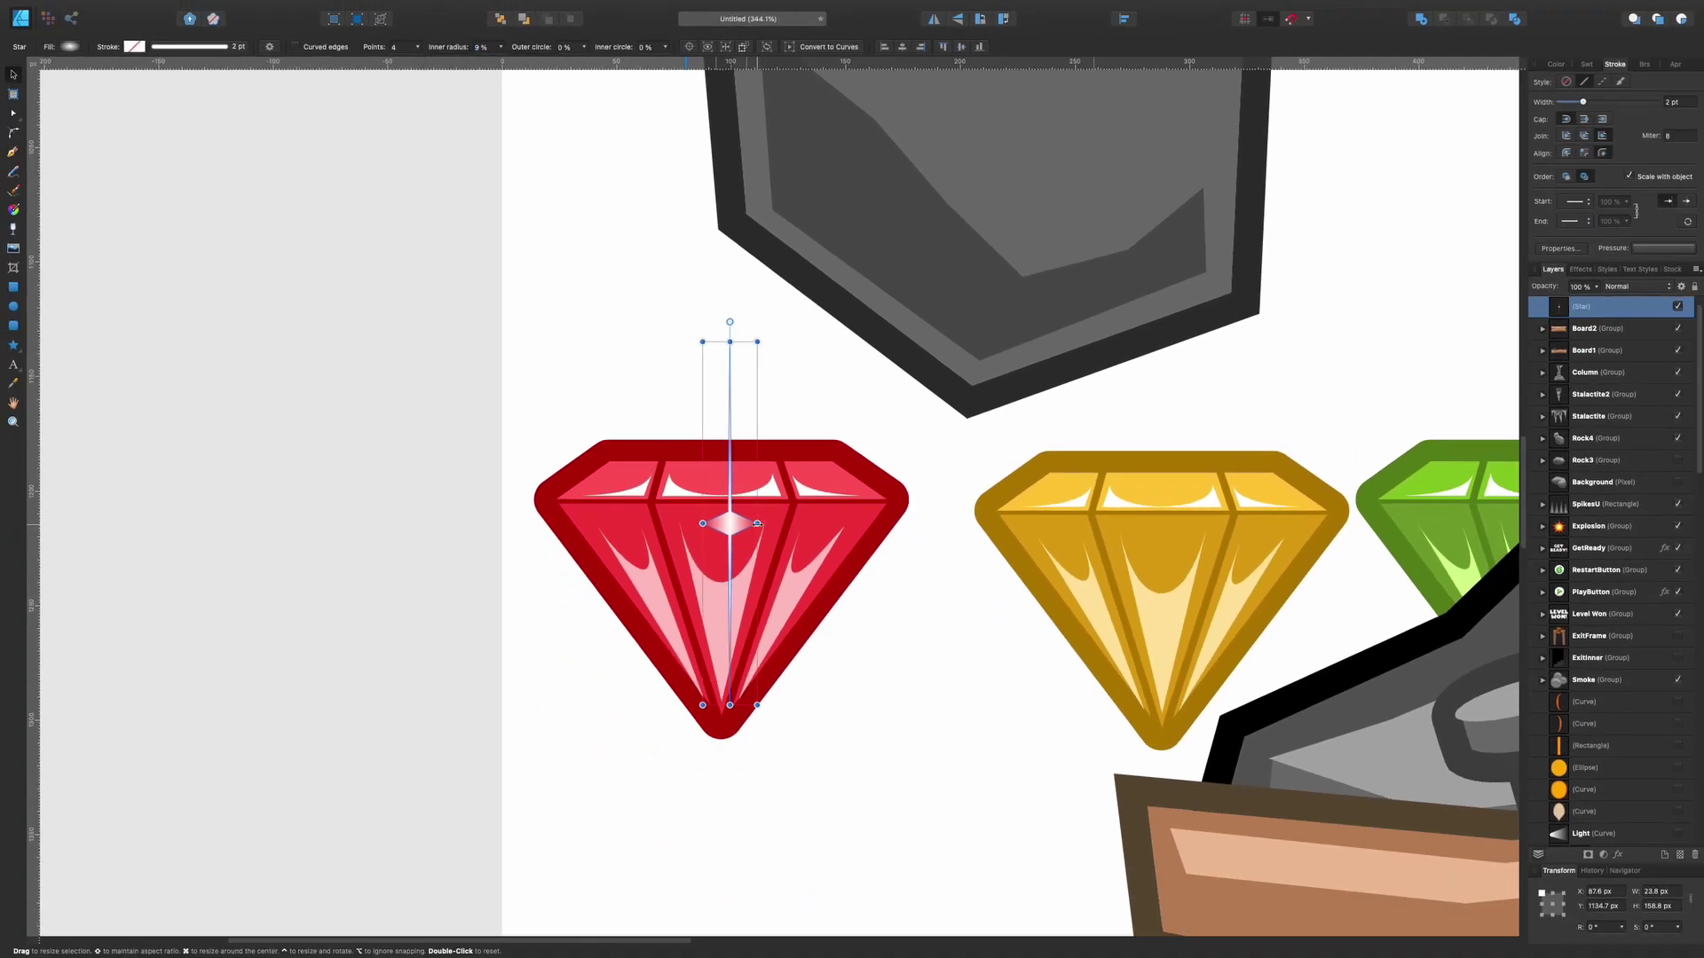
Widen the star about its centre, scale it down to about 70 by 66 px and position it on the red gem
drag(757, 524, 942, 510)
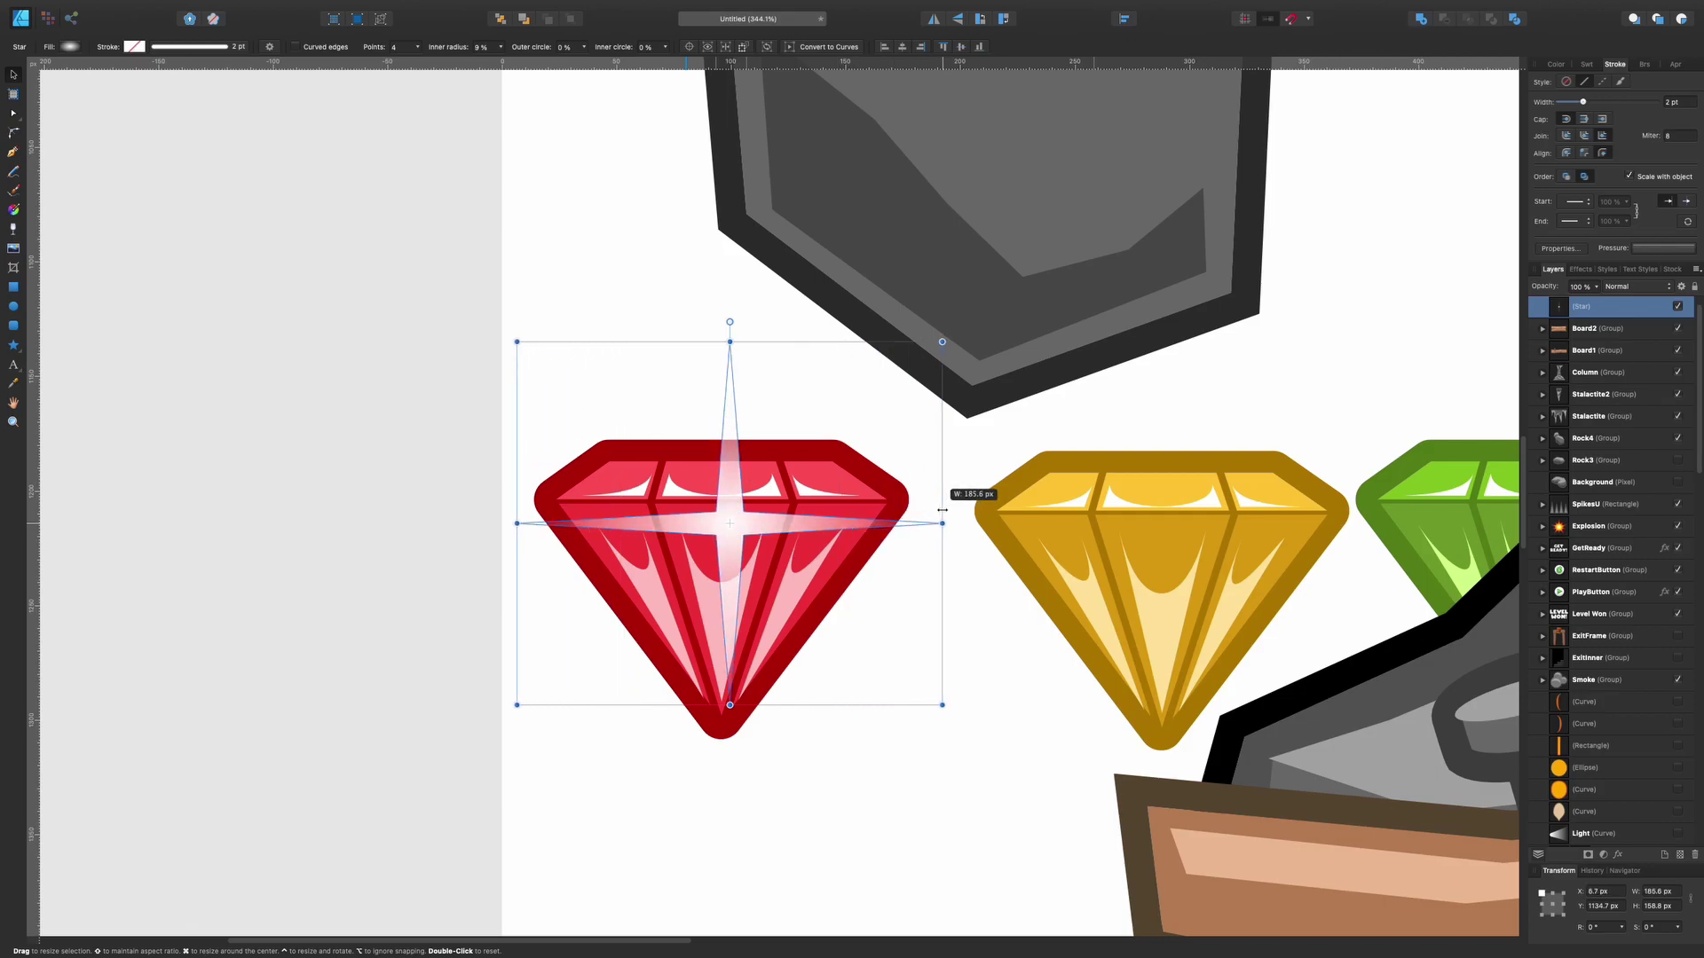
drag(942, 523, 921, 525)
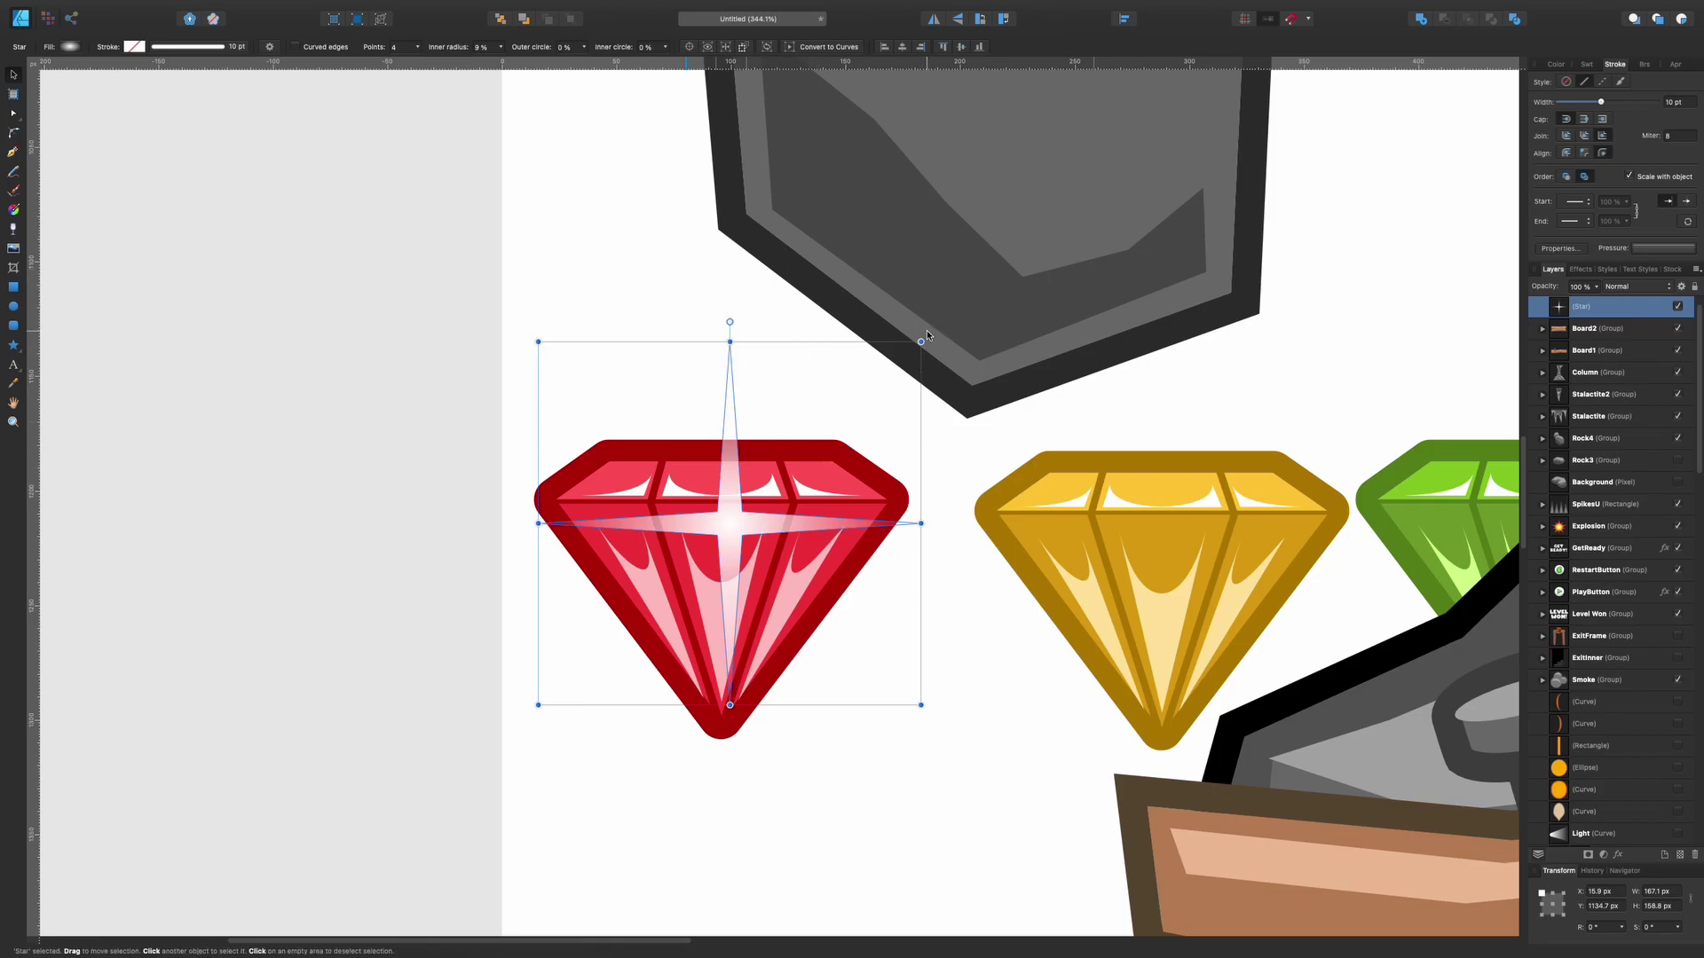
super+drag(924, 337, 824, 454)
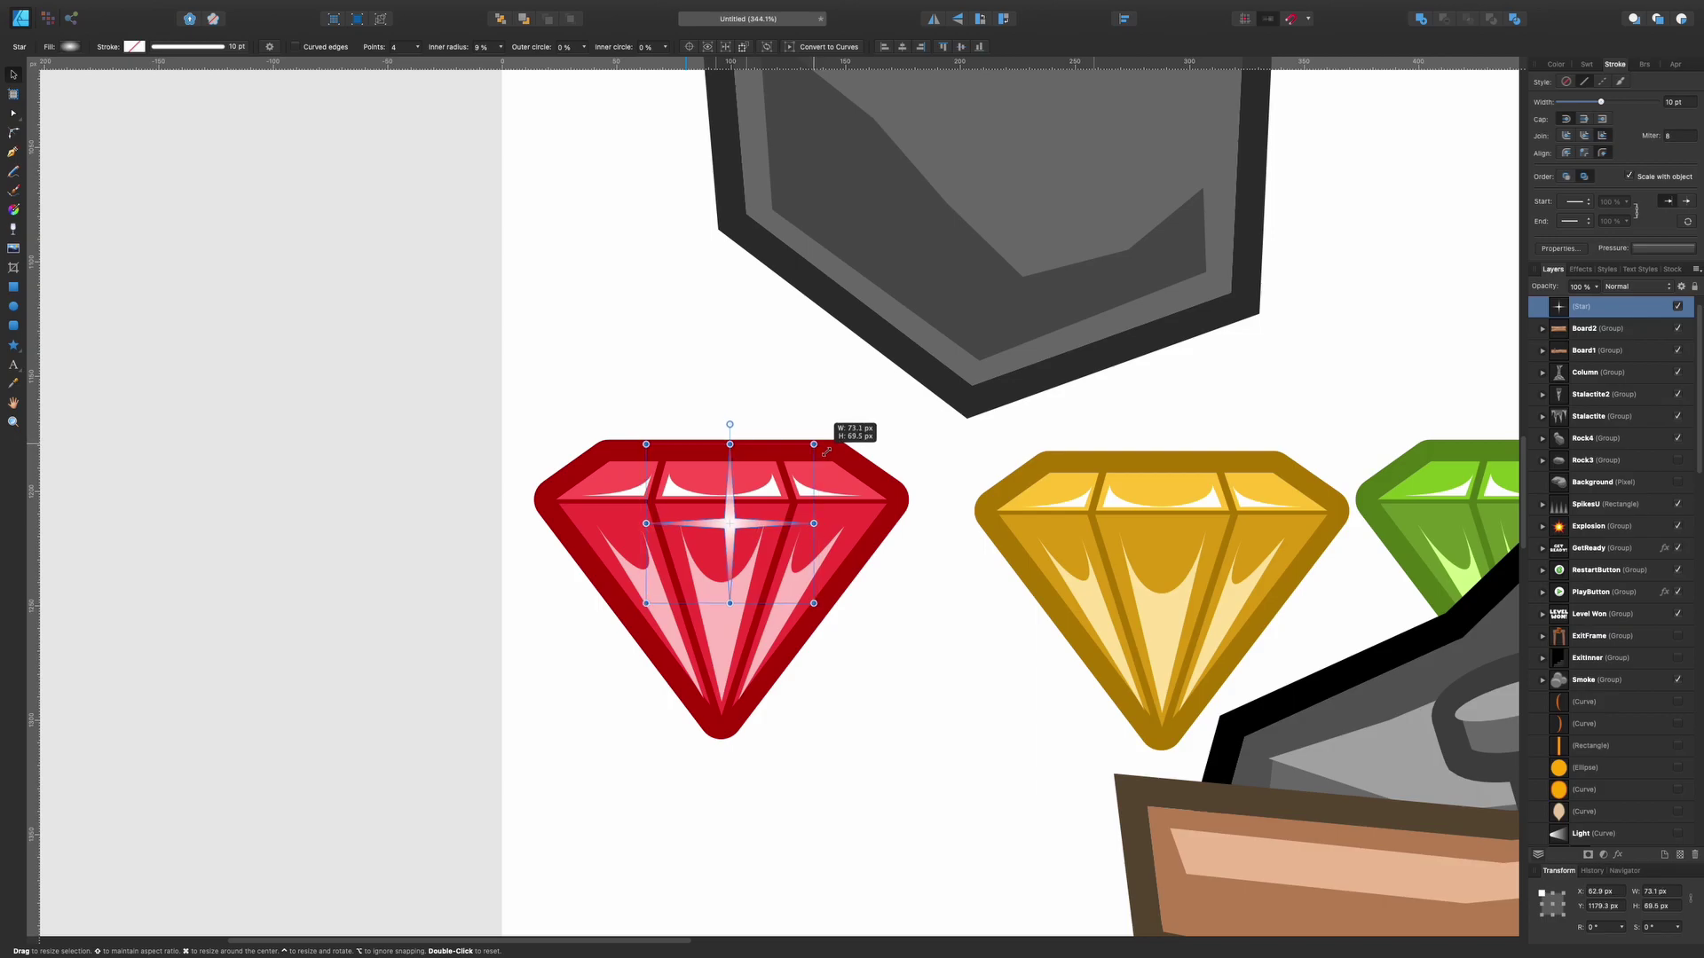
mouse_move(741, 532)
mouse_down()
mouse_move(737, 559)
mouse_move(710, 526)
mouse_up()
Try rotating the star about 30° clockwise and view it deselected on the red gem
click(914, 560)
drag(772, 441, 798, 479)
drag(715, 518, 827, 516)
click(890, 409)
click(609, 468)
click(853, 403)
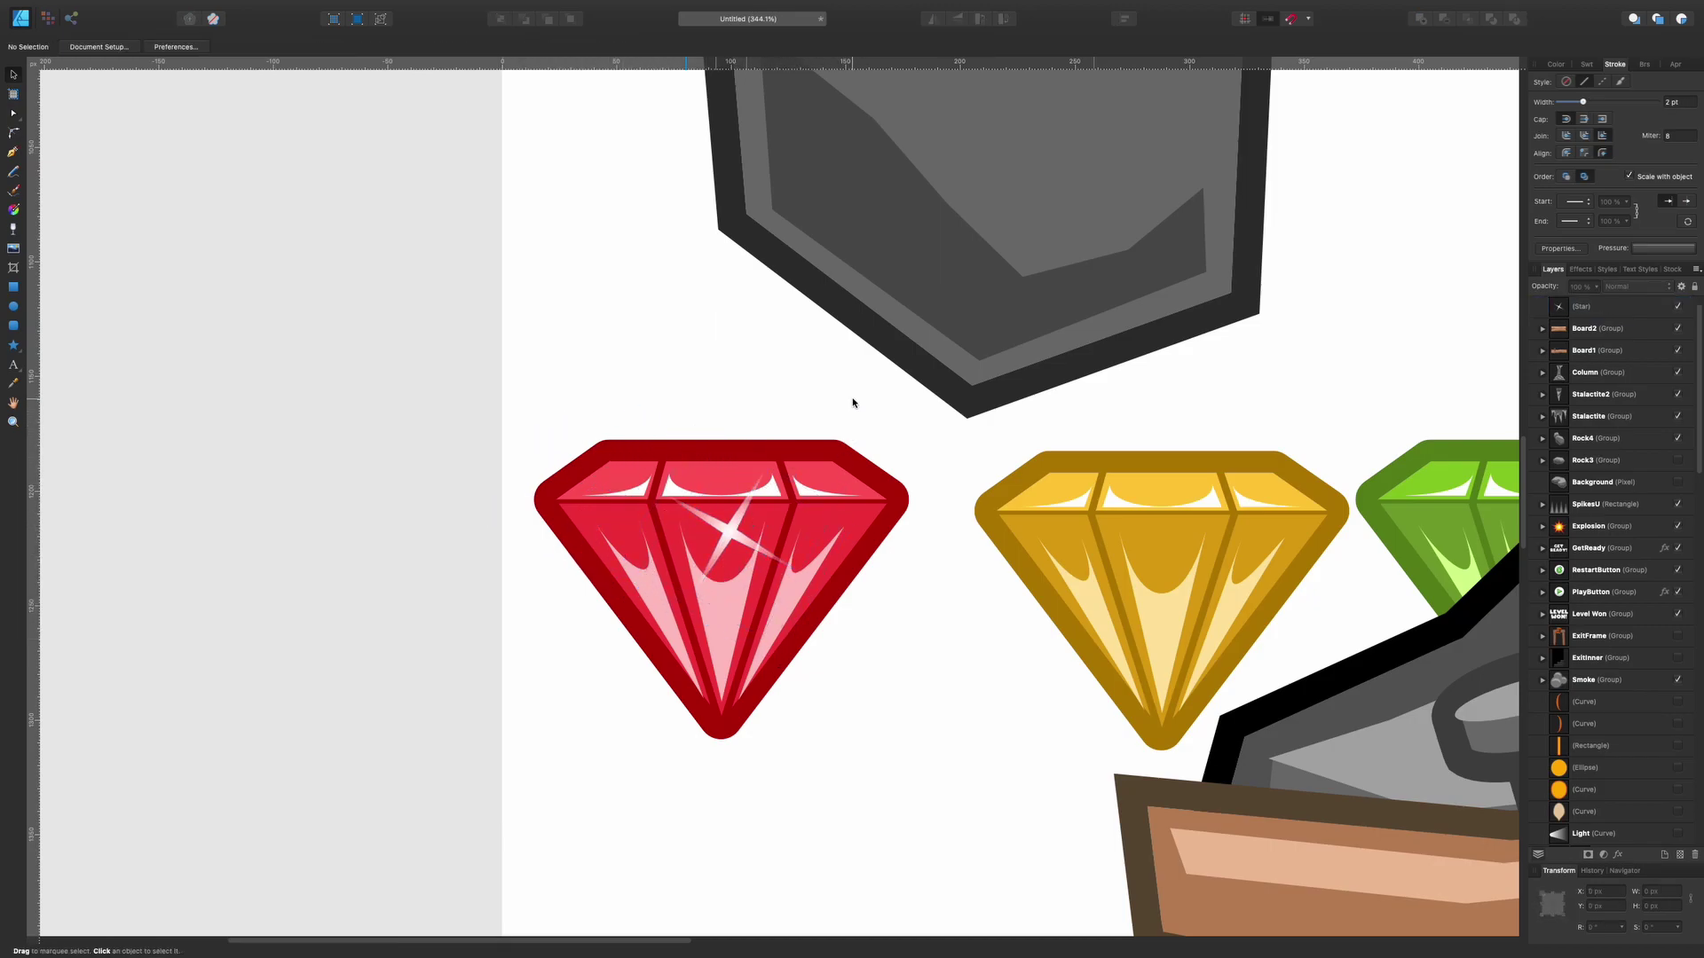
Reset the star's rotation to upright and enlarge it proportionally about its centre
click(737, 525)
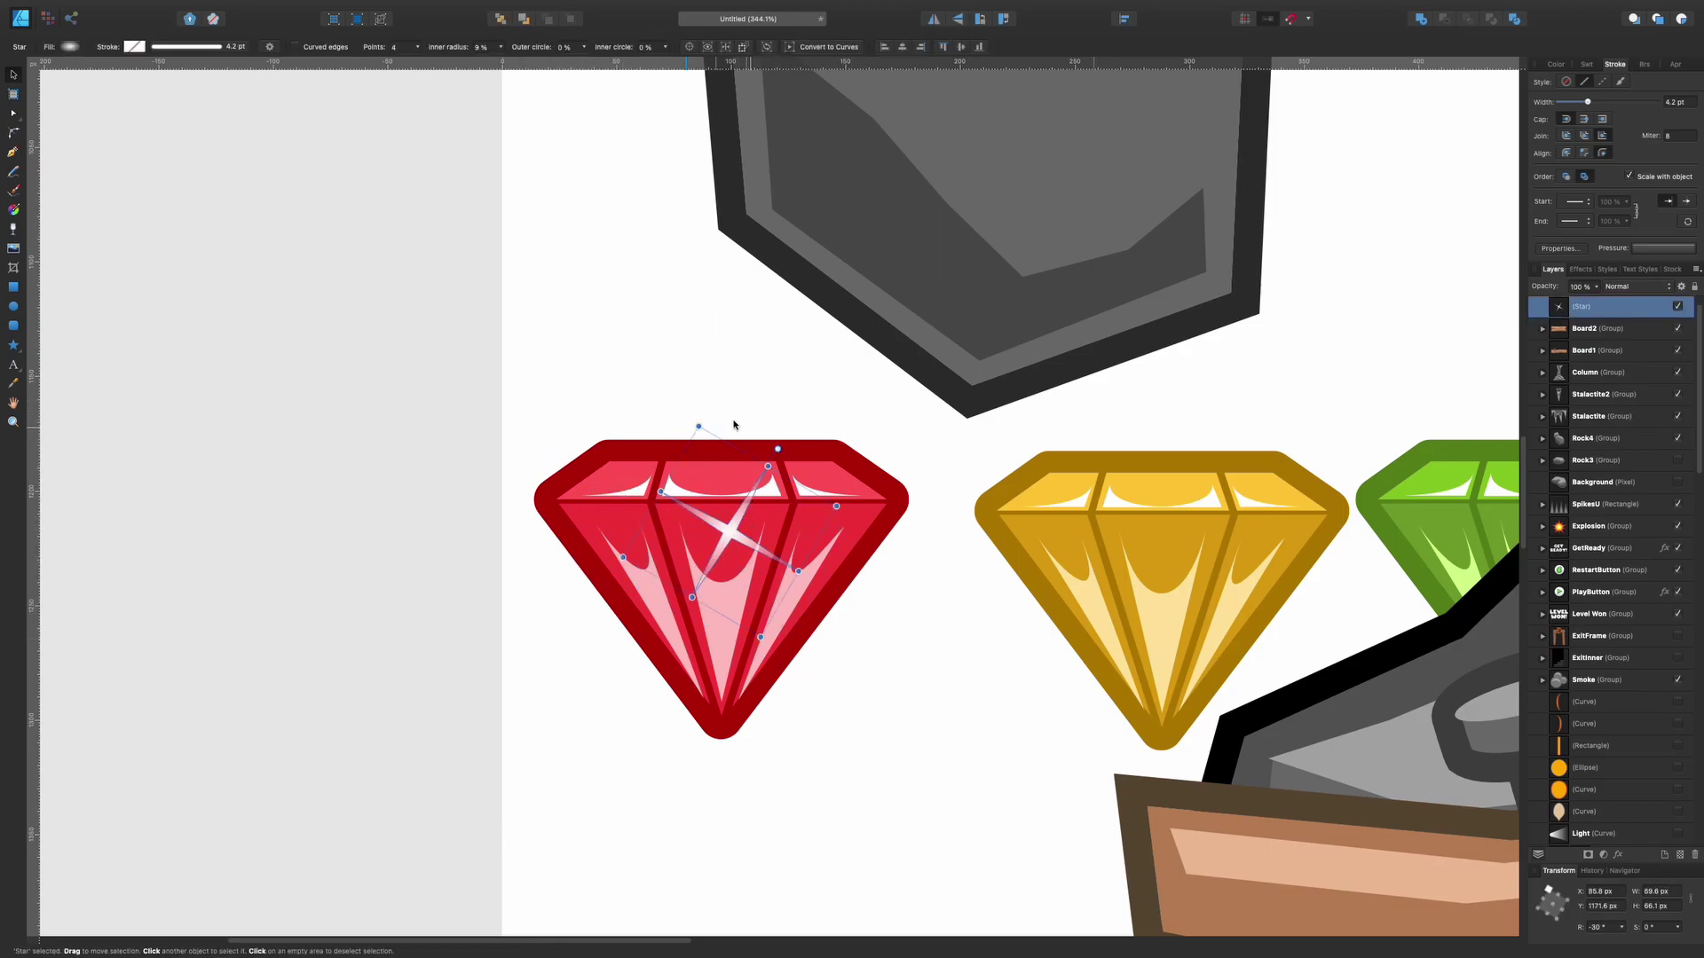
double_click(699, 424)
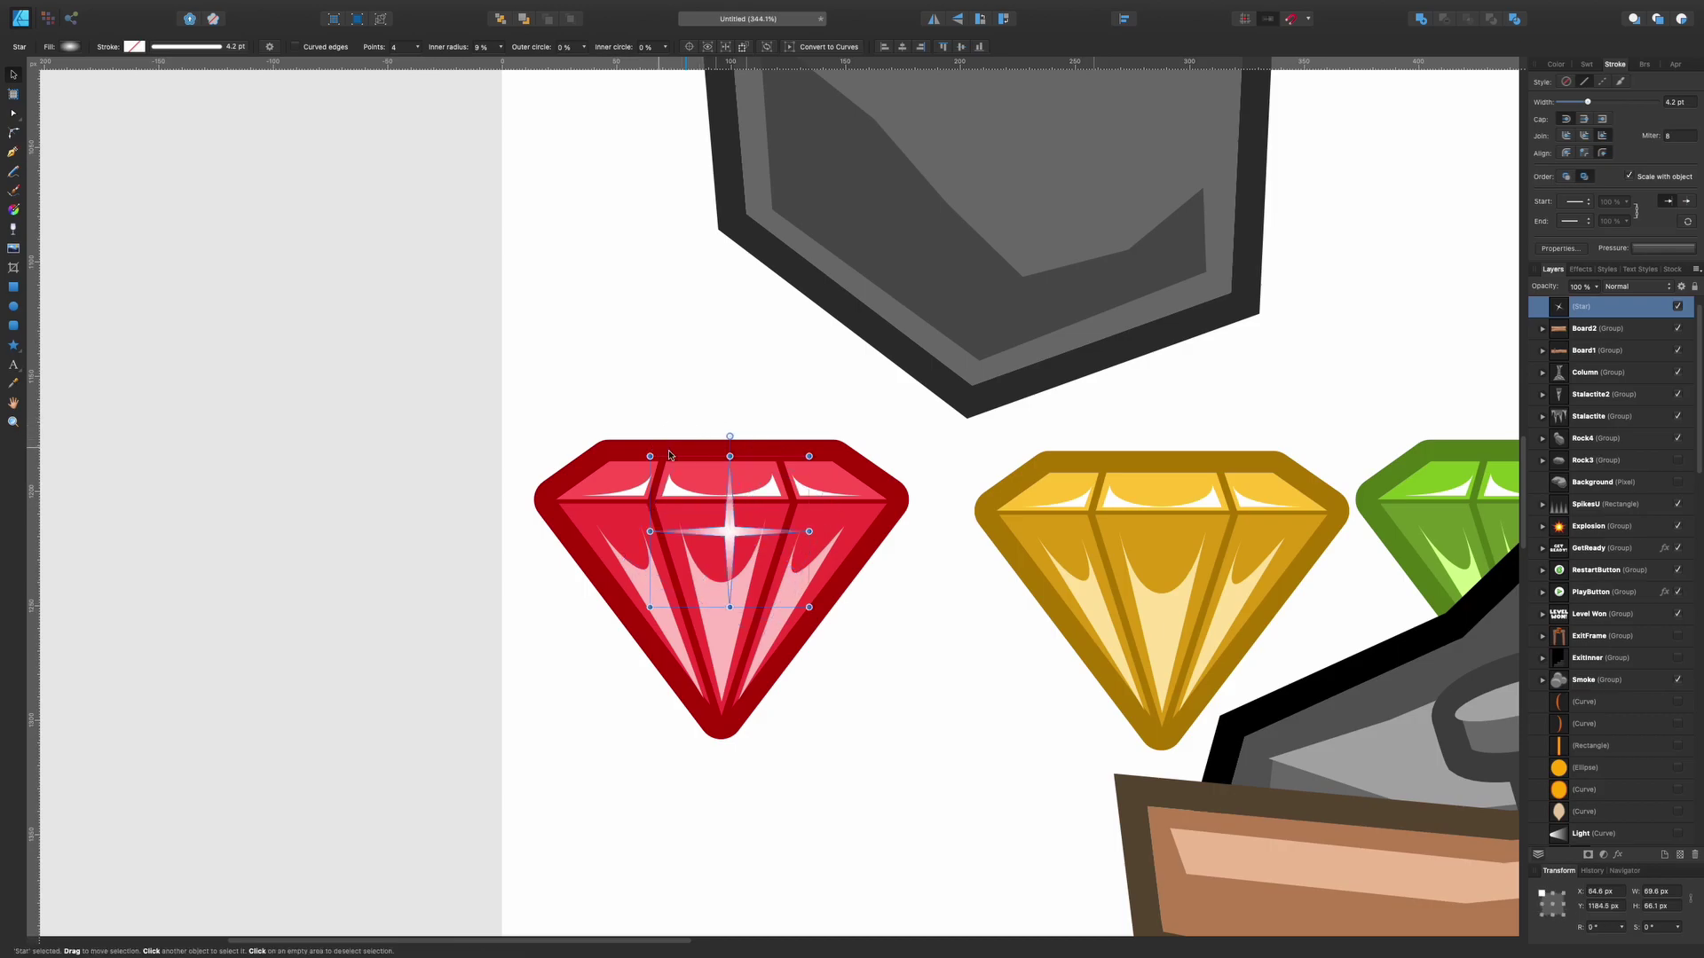
mouse_move(809, 607)
shift+super+mouse_down()
mouse_move(824, 599)
mouse_move(913, 730)
mouse_move(982, 792)
mouse_move(965, 770)
shift+super+mouse_up()
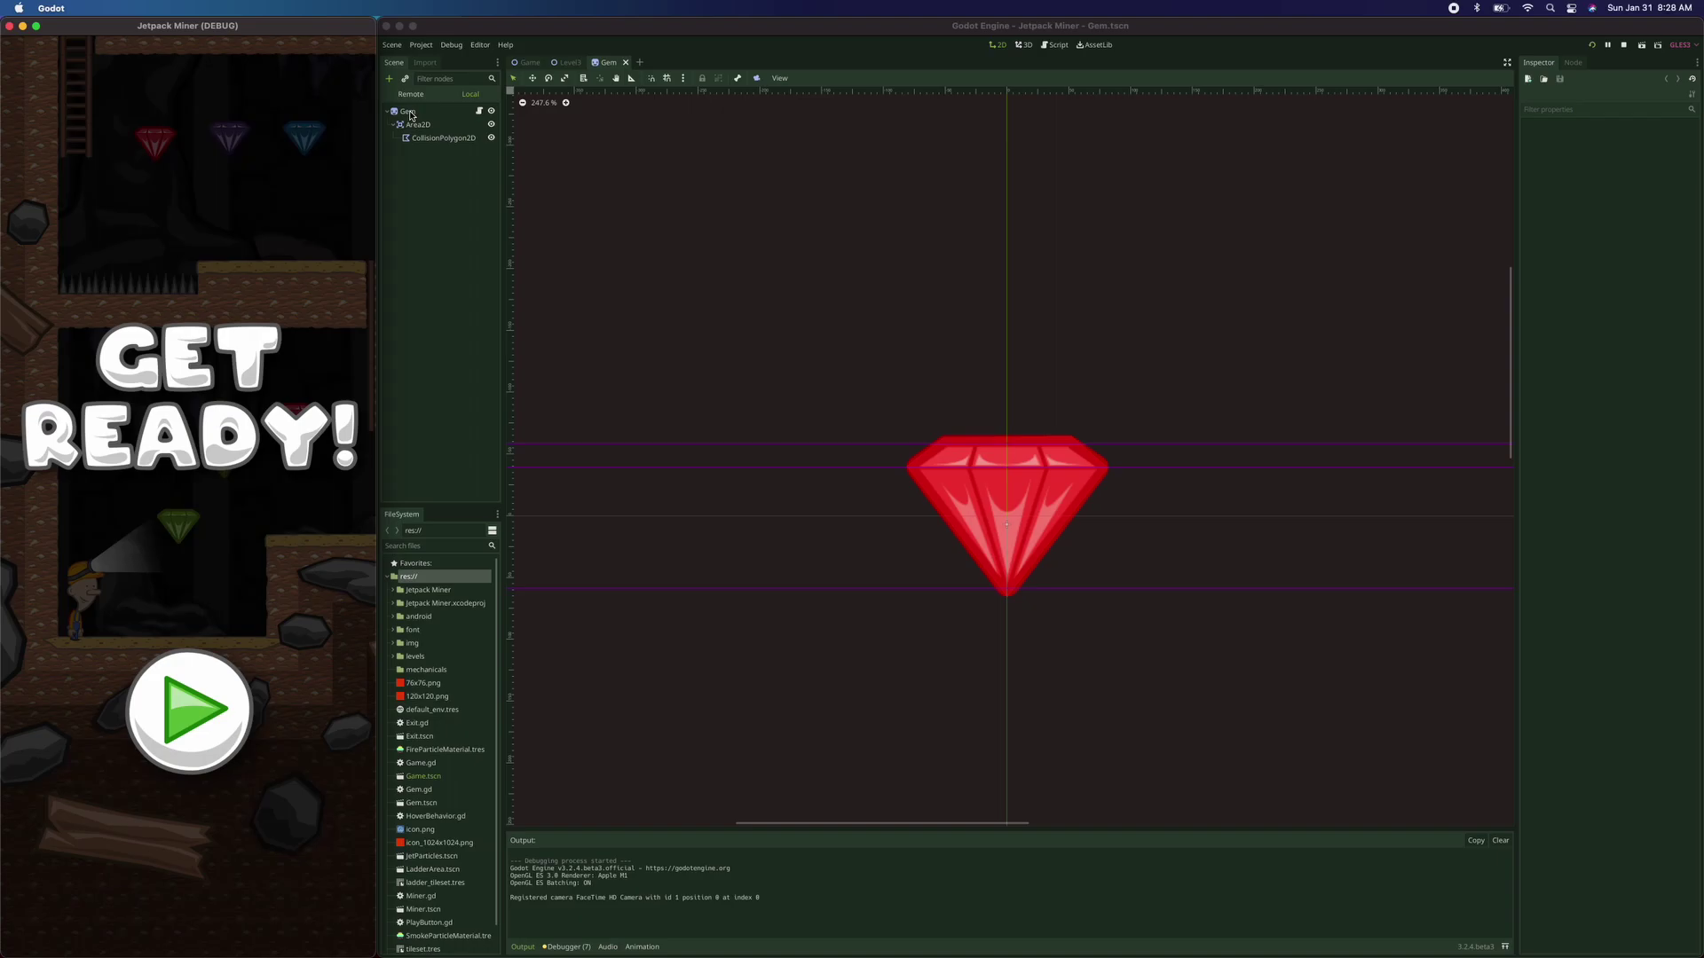
Switch to Godot and add a Particles2D child node to the Gem node
click(434, 109)
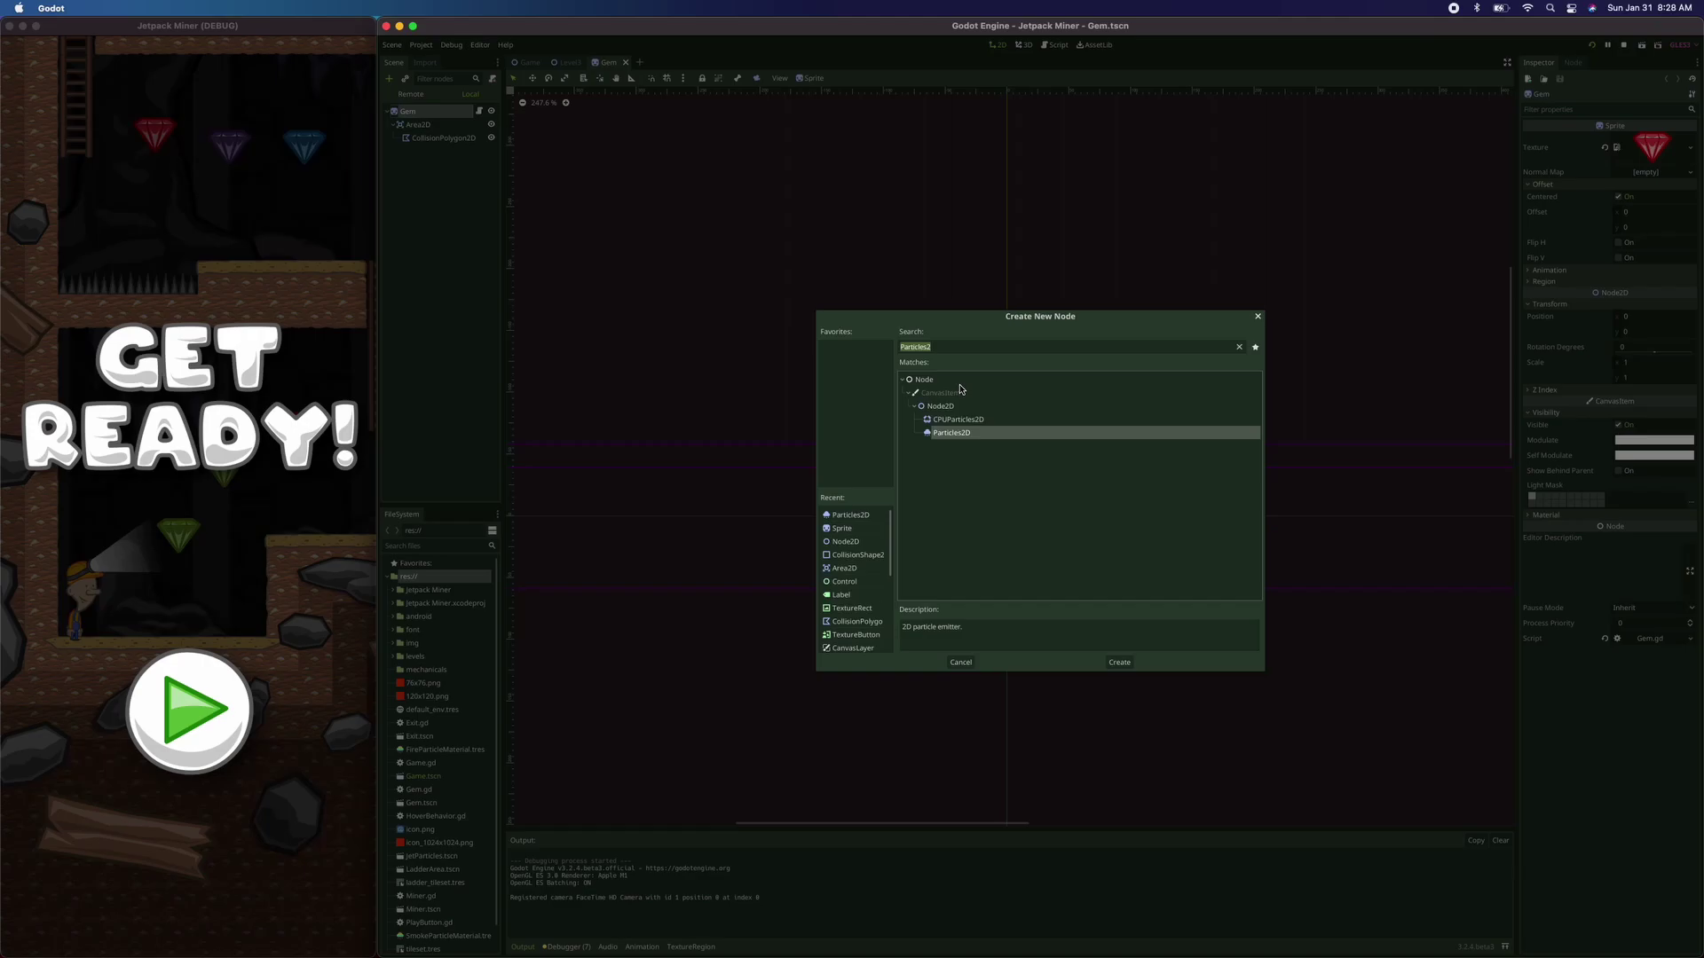
key(Right)
text(D)
click(1119, 662)
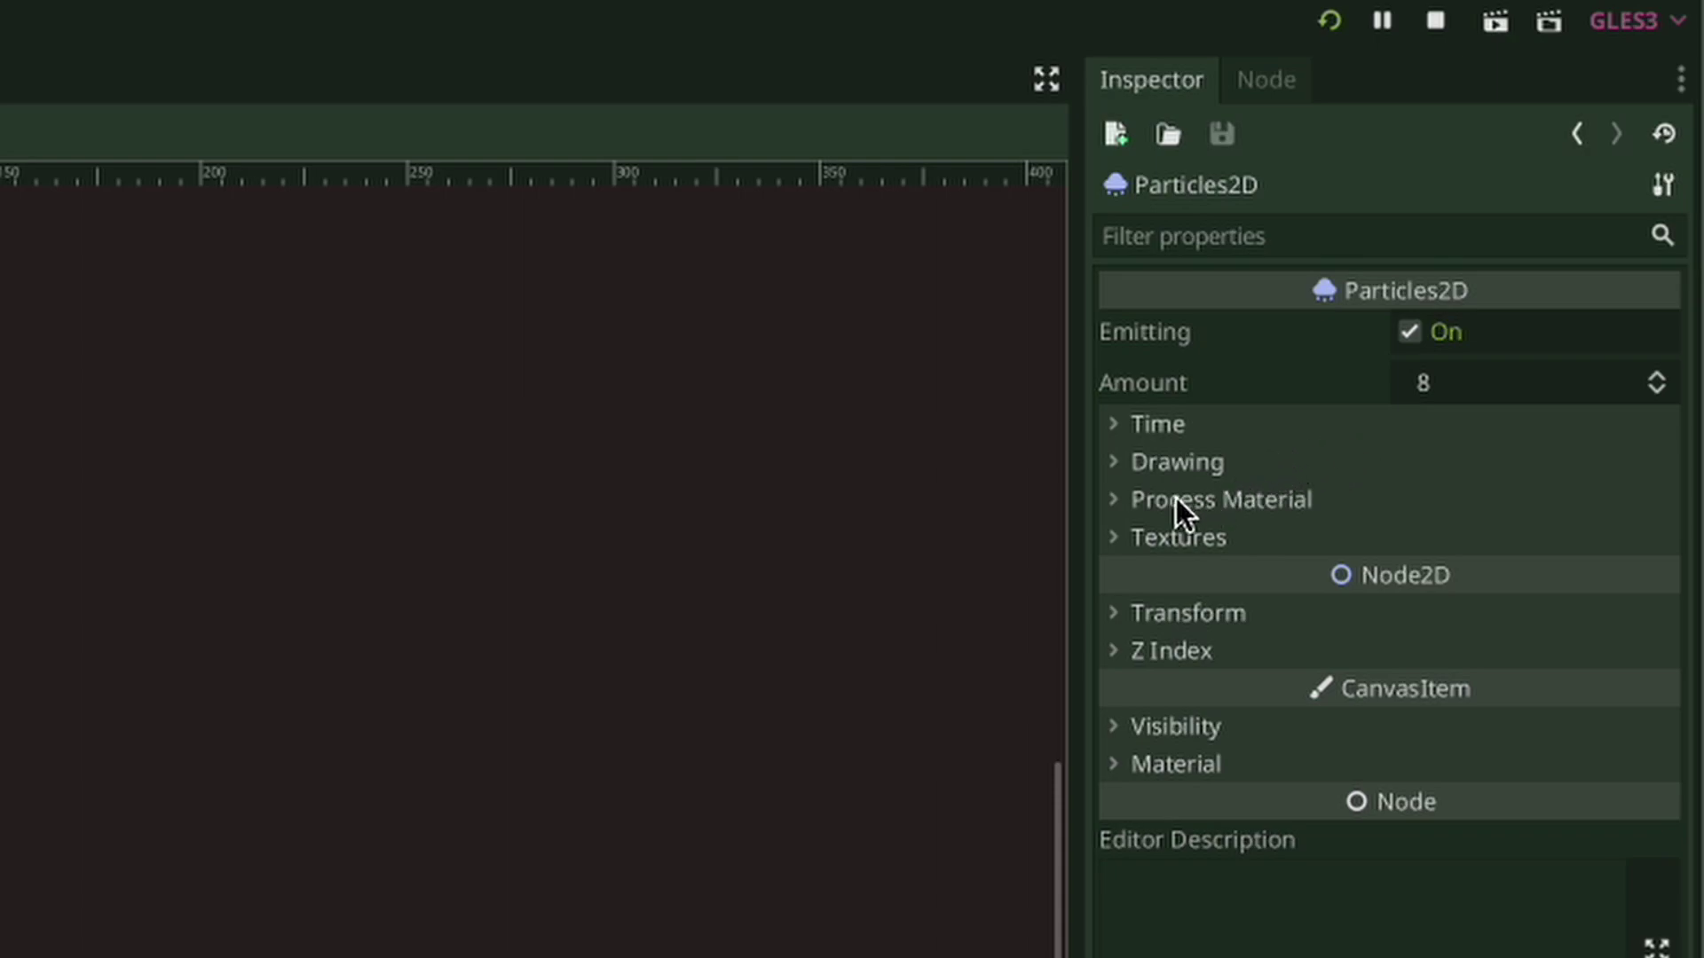
Assign a new ParticlesMaterial as the process material of the Particles2D node
click(1113, 502)
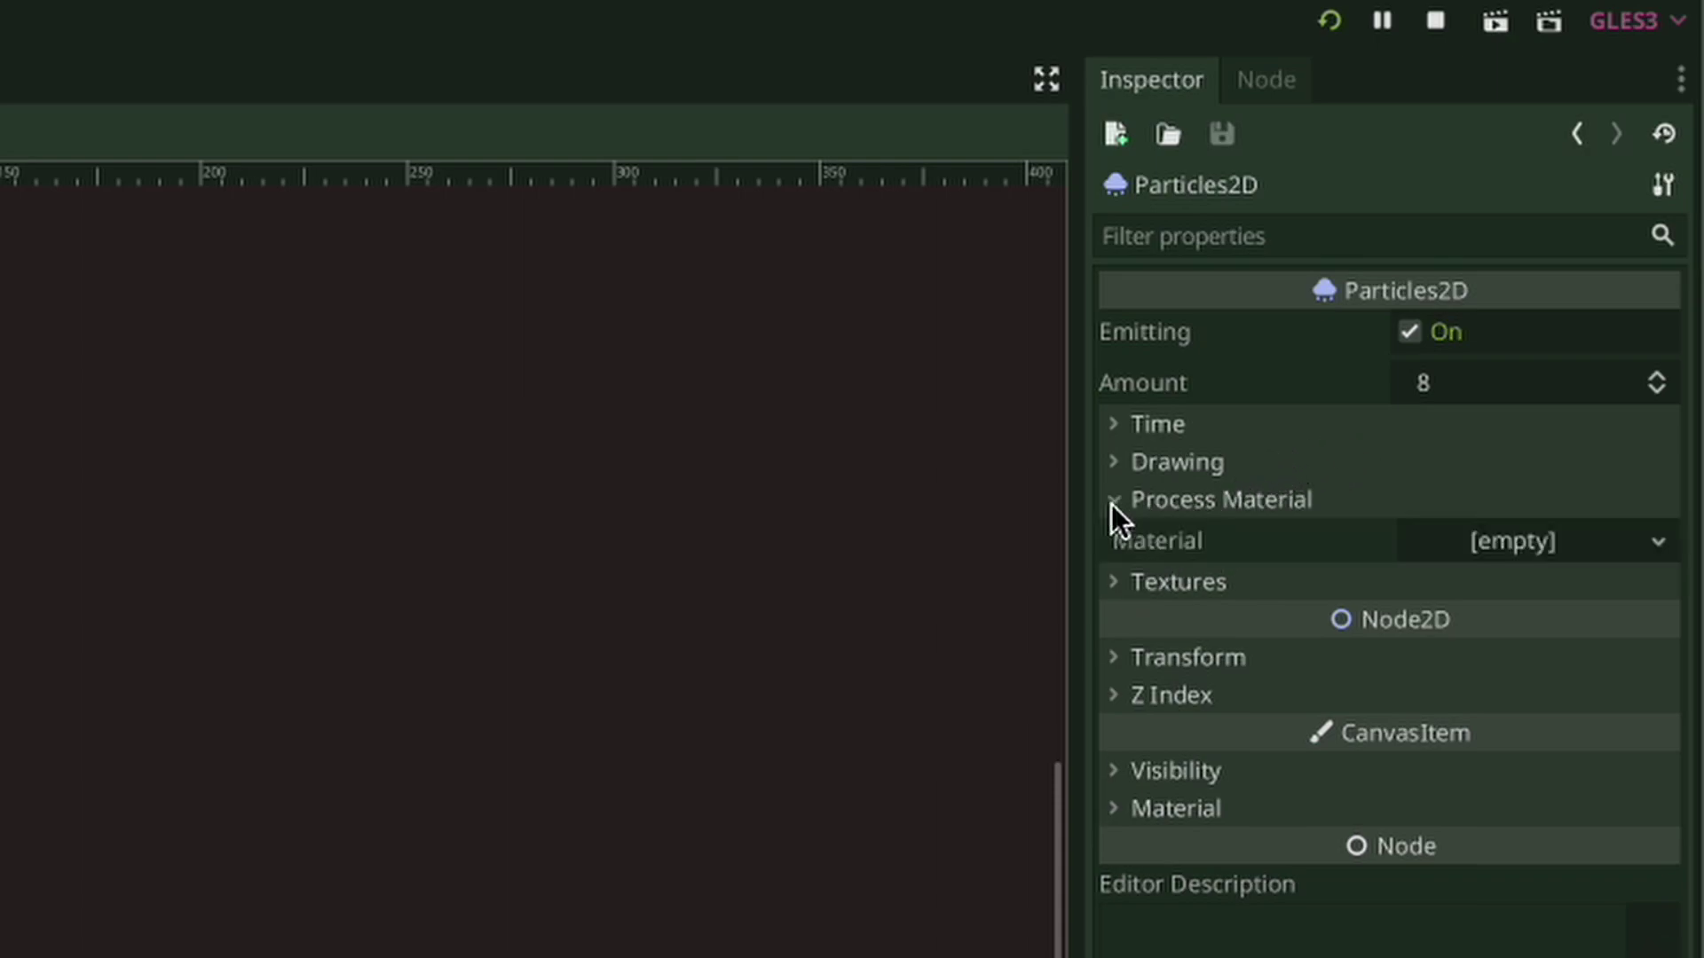
click(1657, 545)
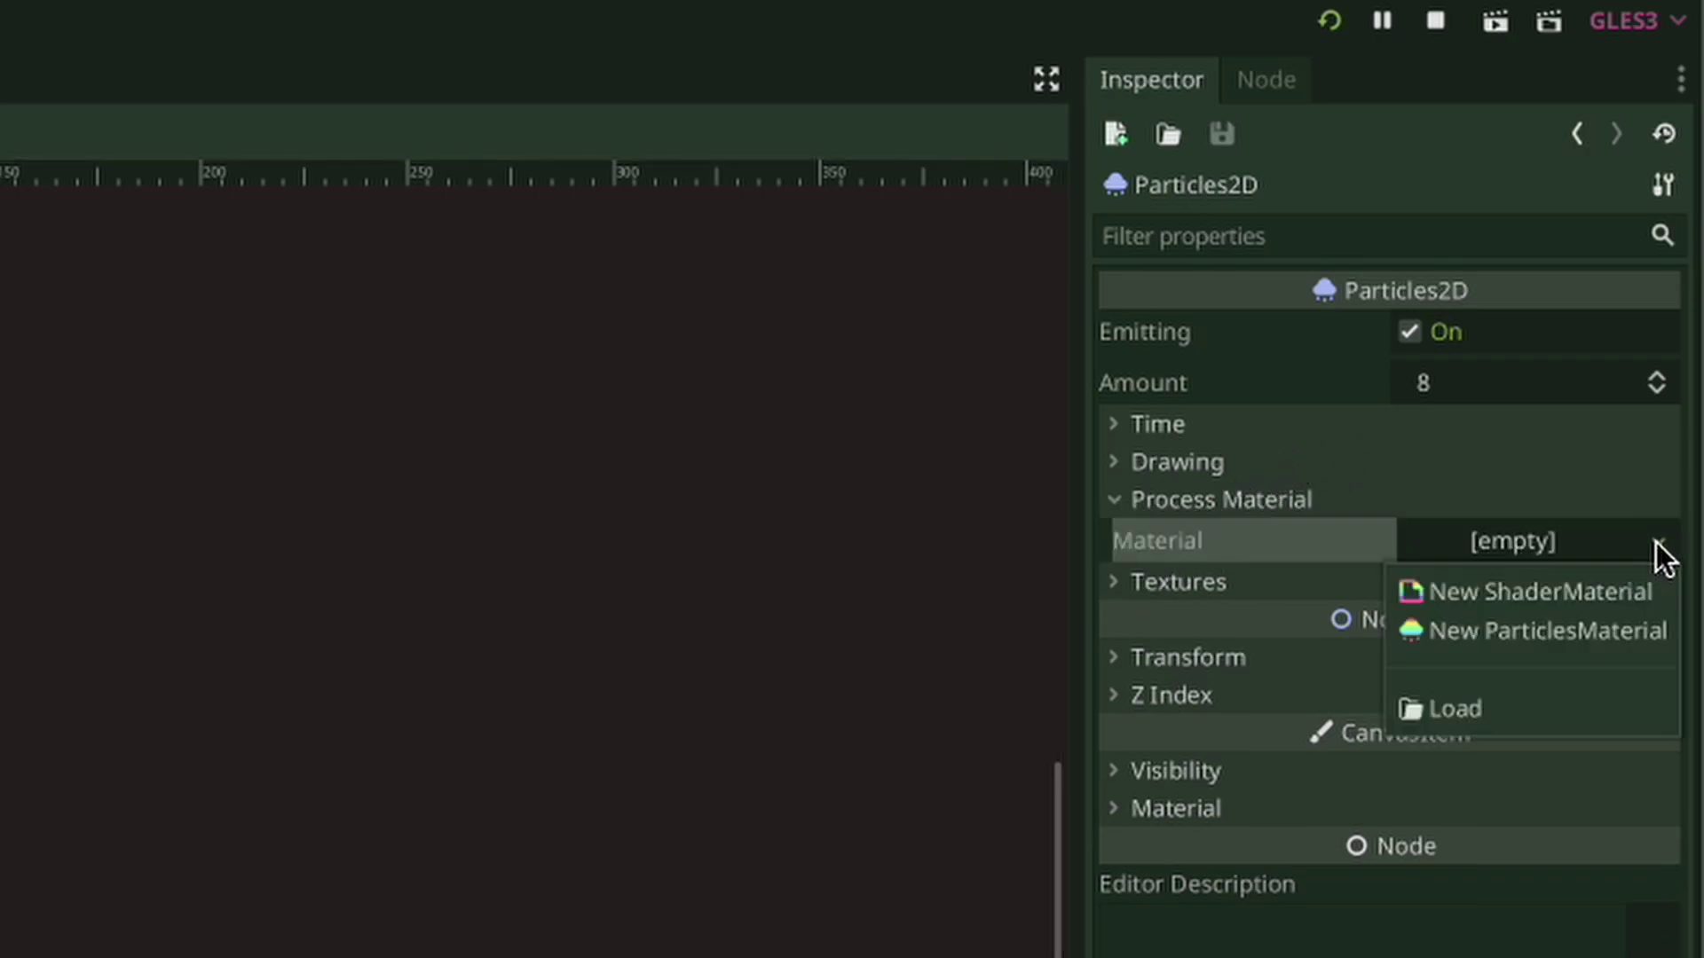
click(1542, 635)
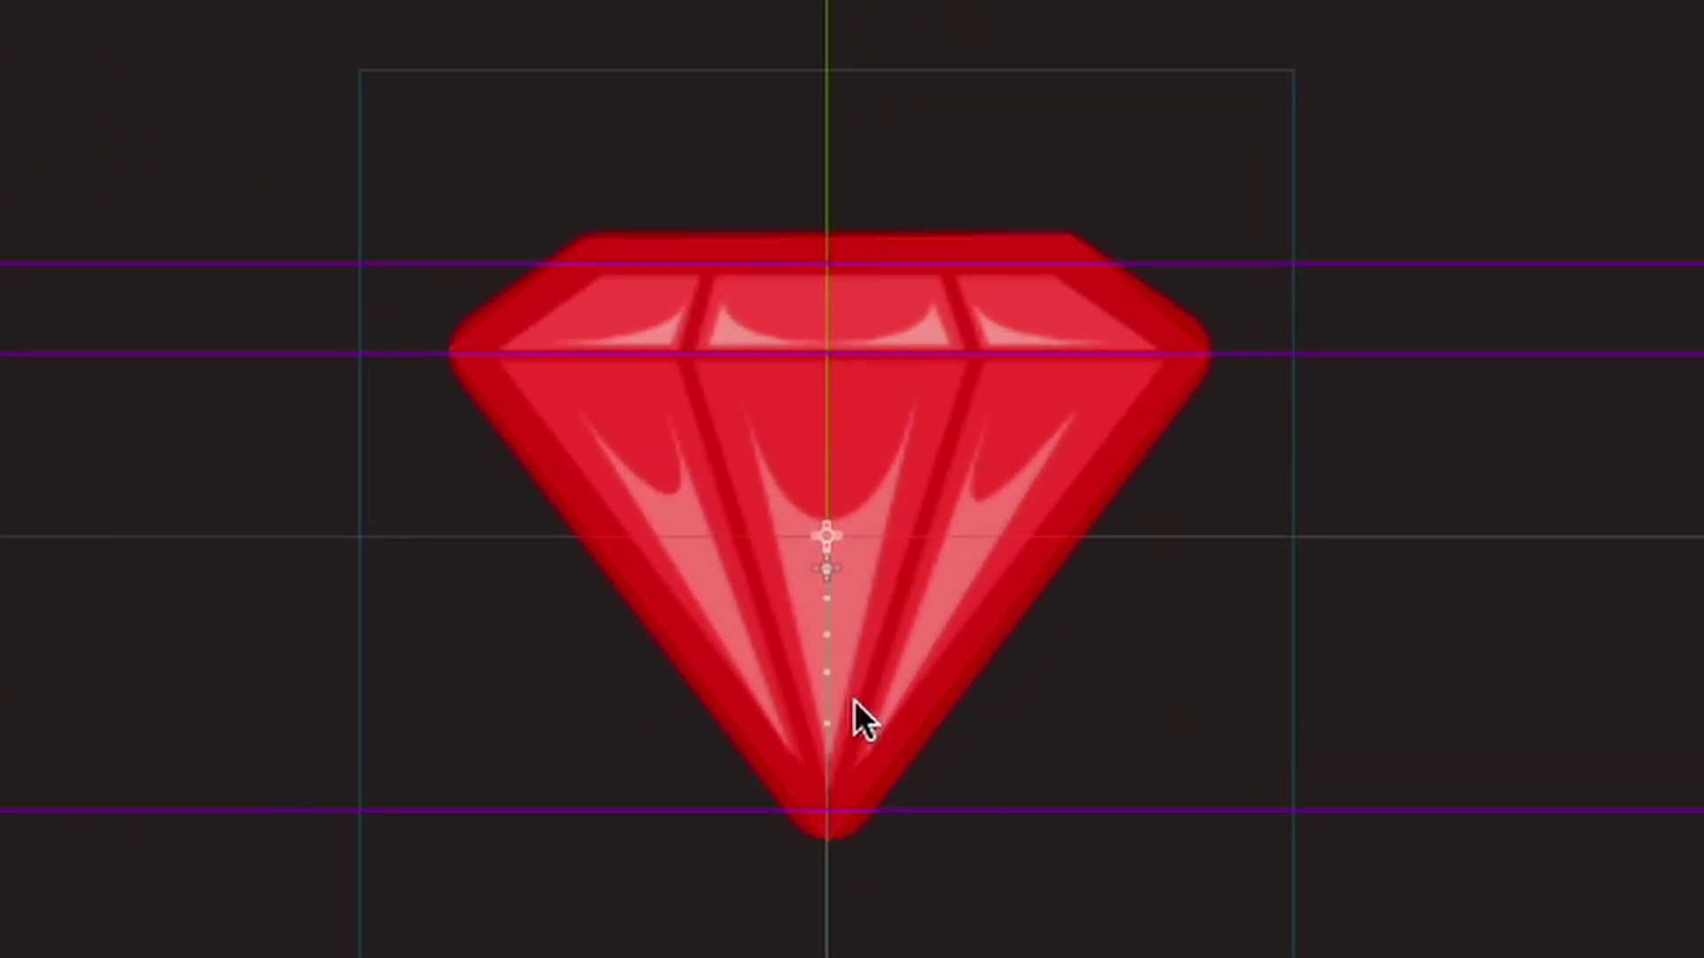
Load Sparkle.png from the img folder as the texture of the Particles2D node
scroll(850, 718, down, 1)
scroll(841, 693, up, 6)
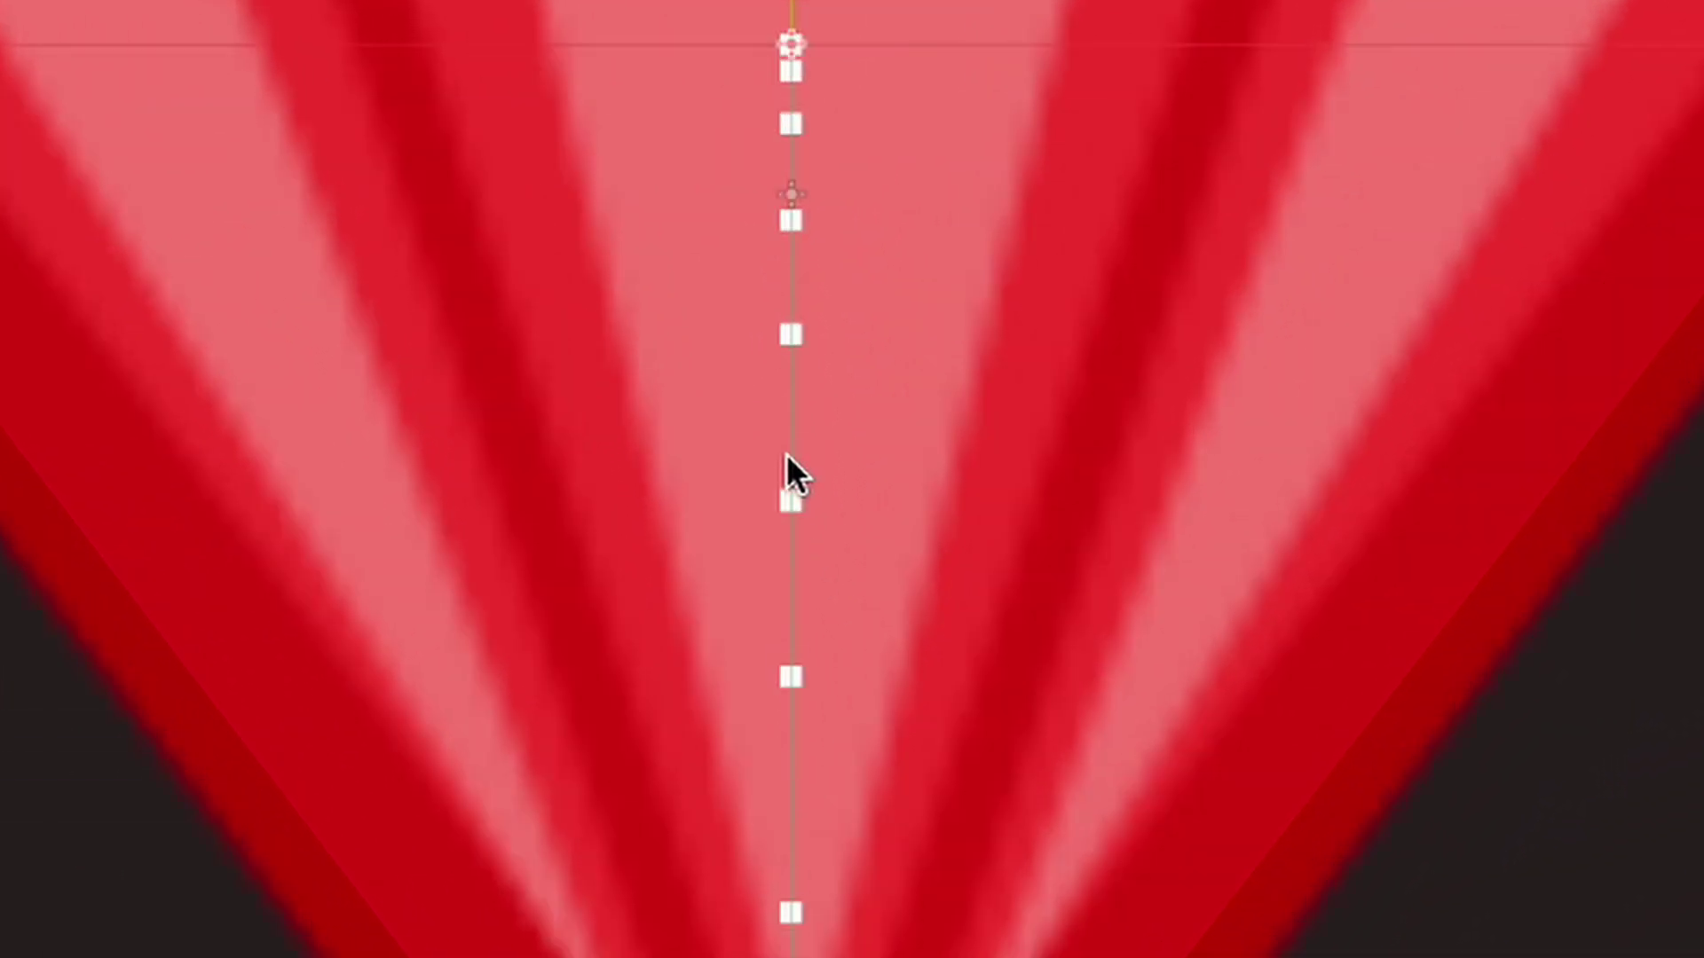
scroll(790, 456, up, 3)
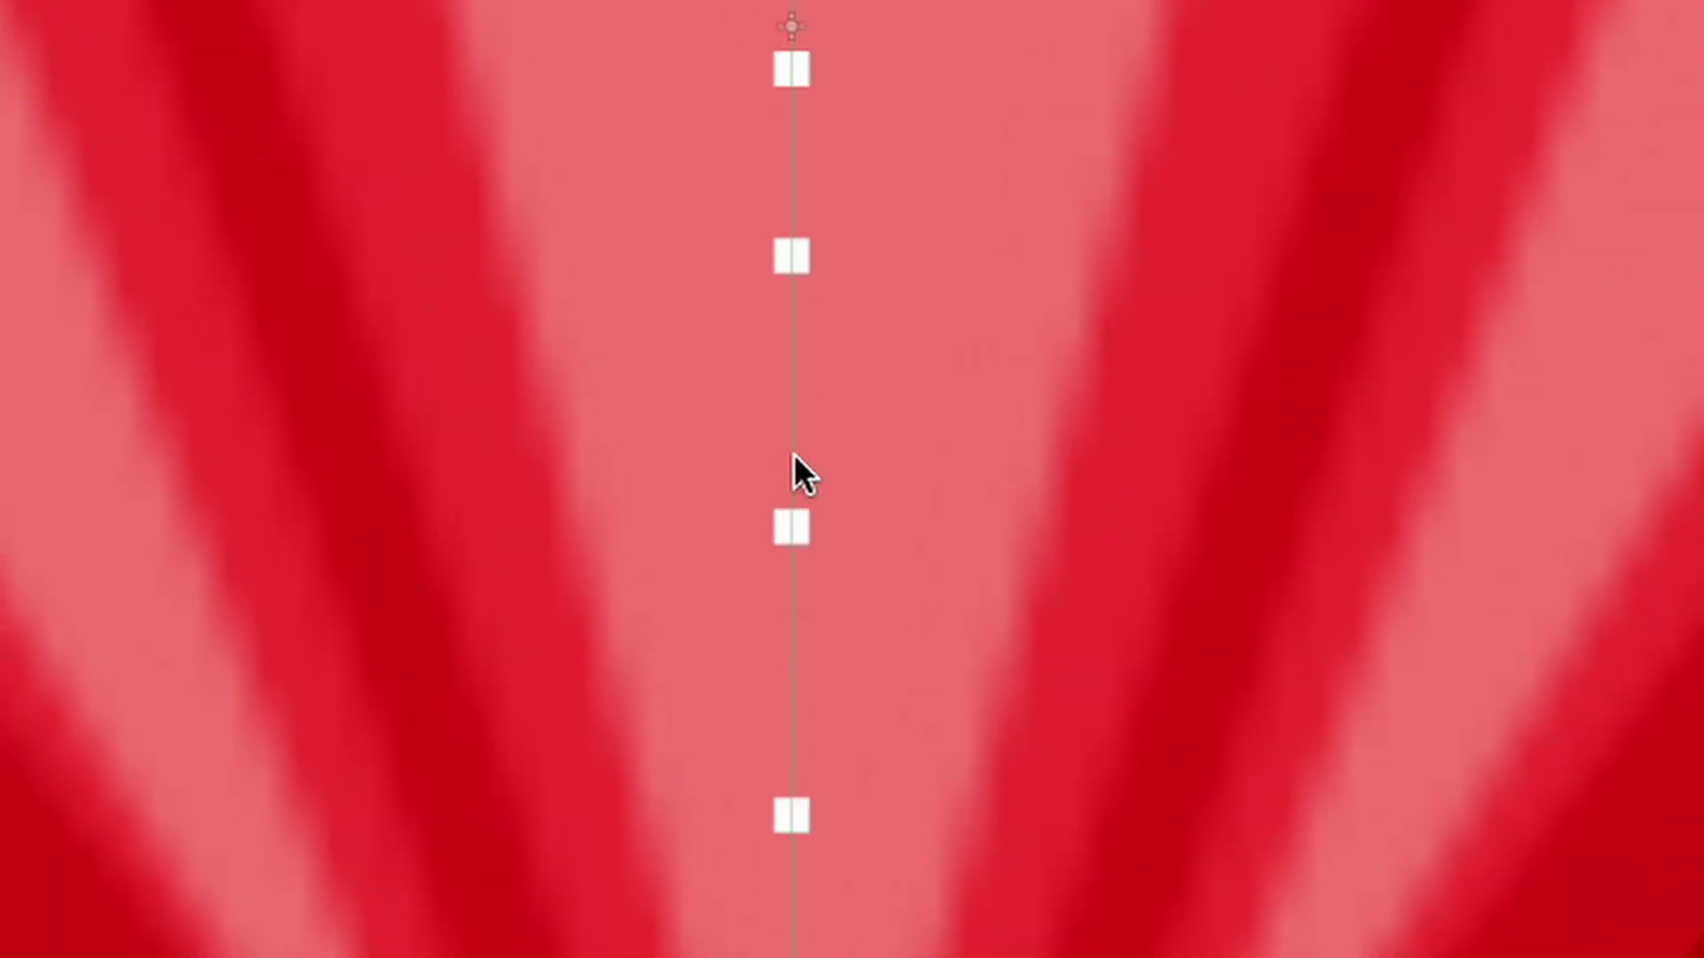
scroll(792, 456, down, 10)
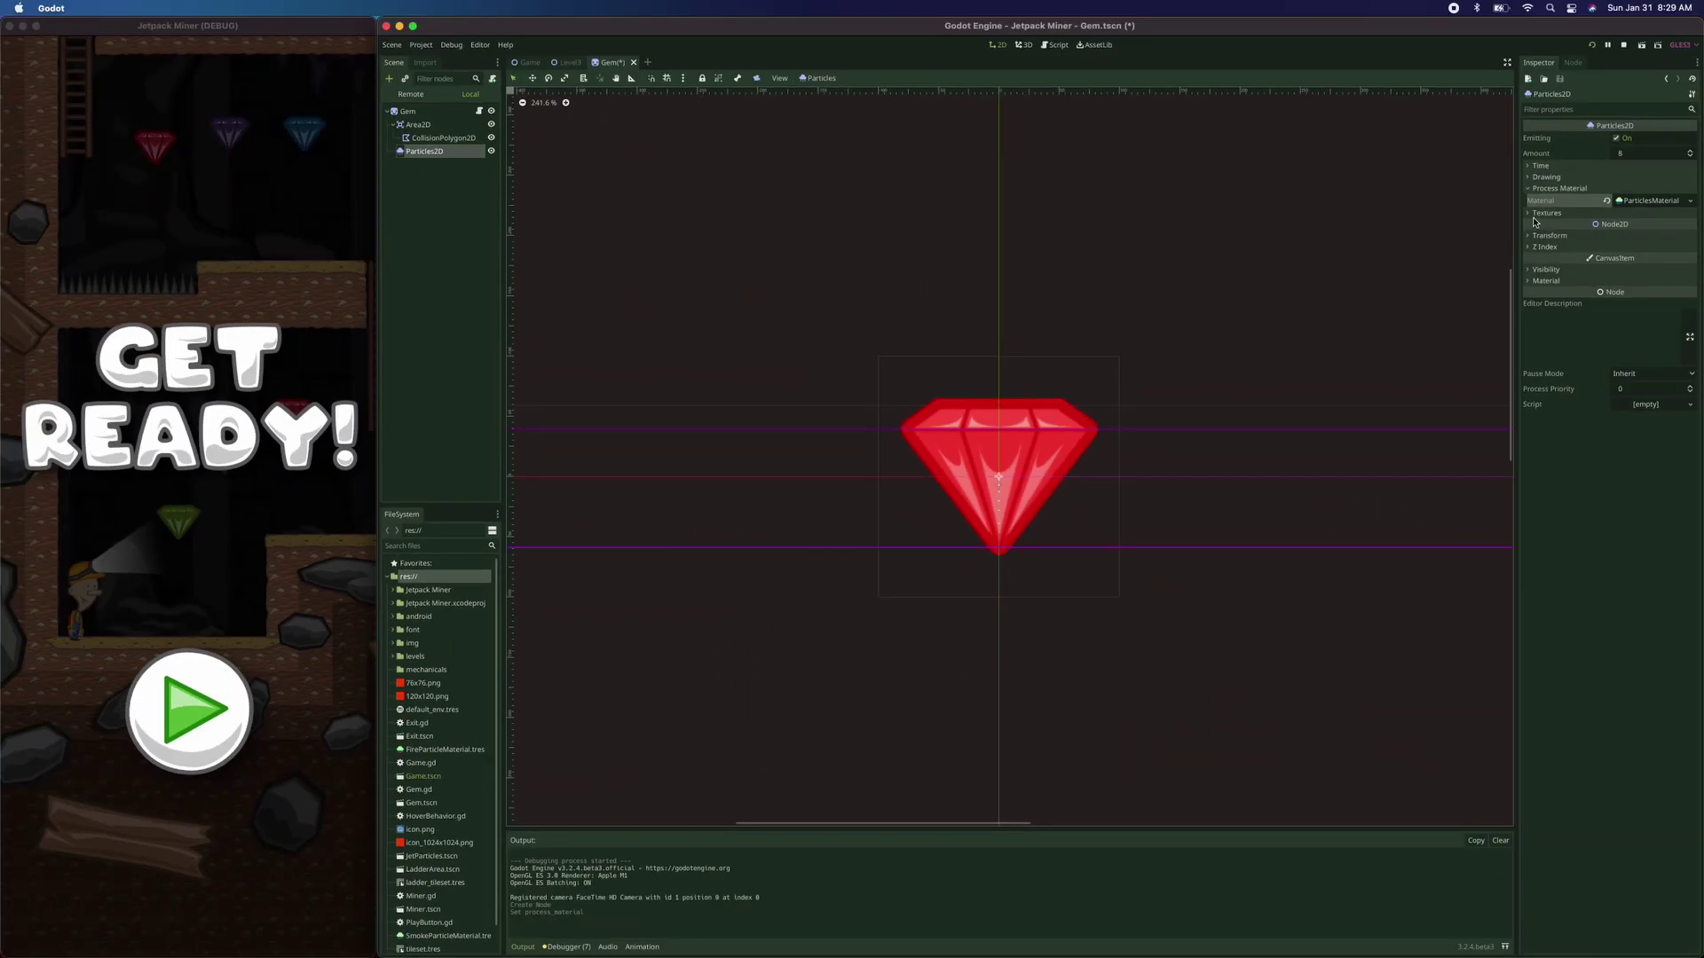
click(1528, 214)
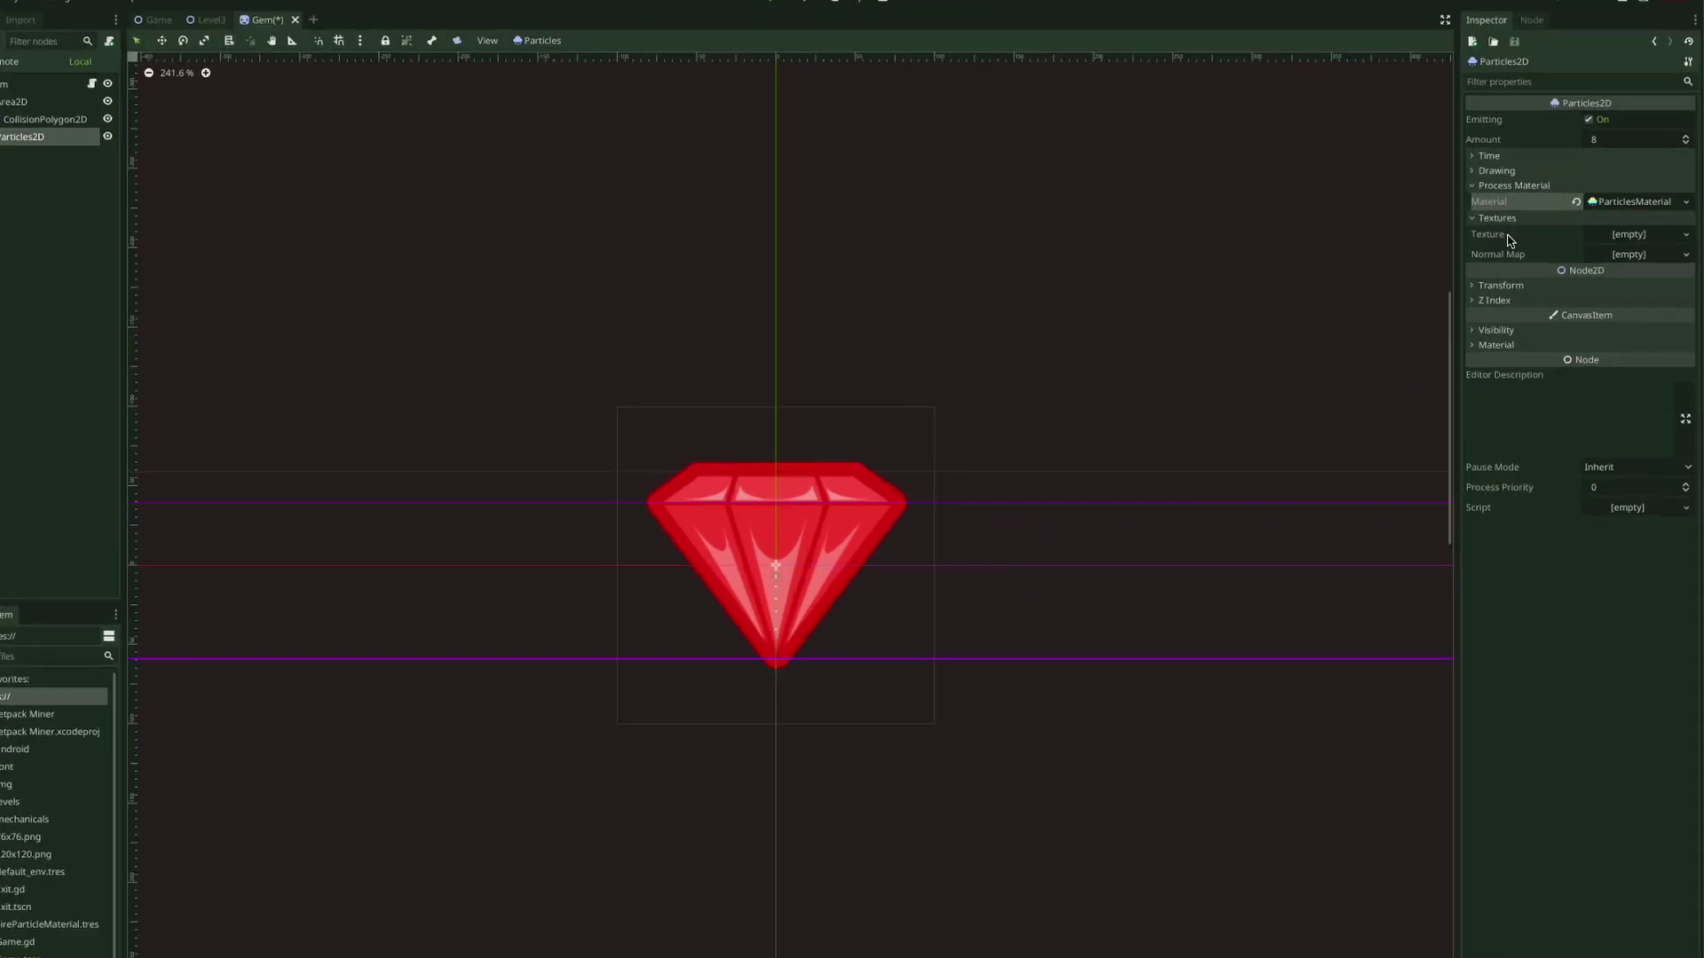
click(1646, 226)
key(Escape)
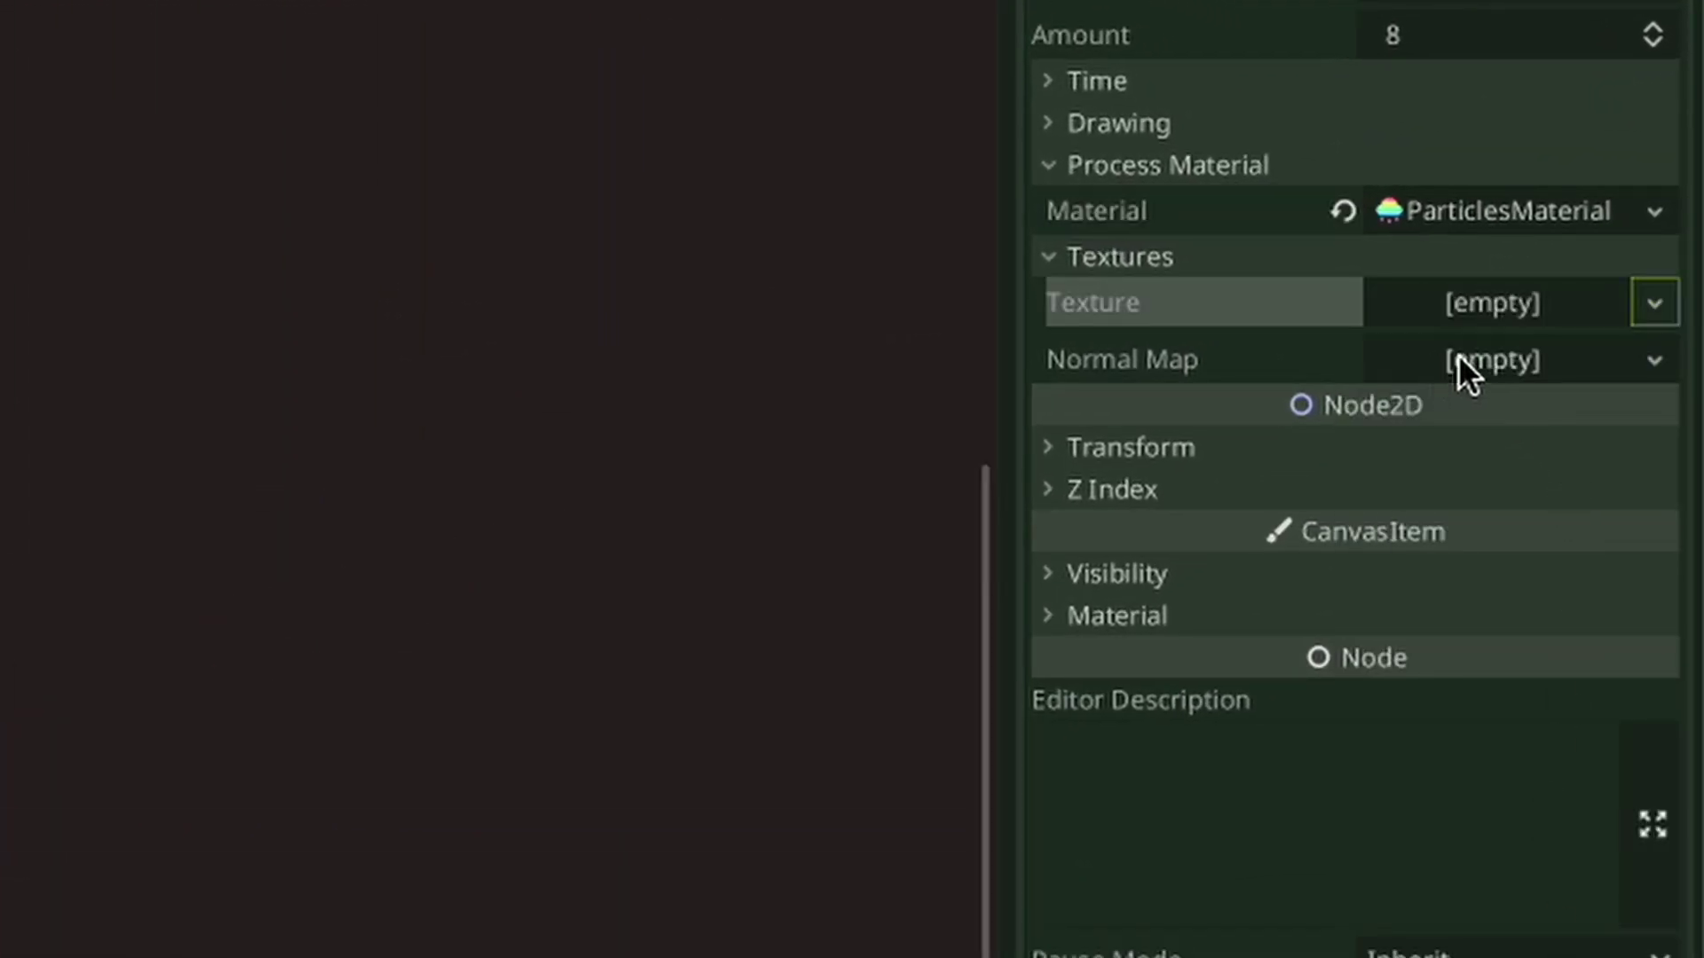
click(1654, 303)
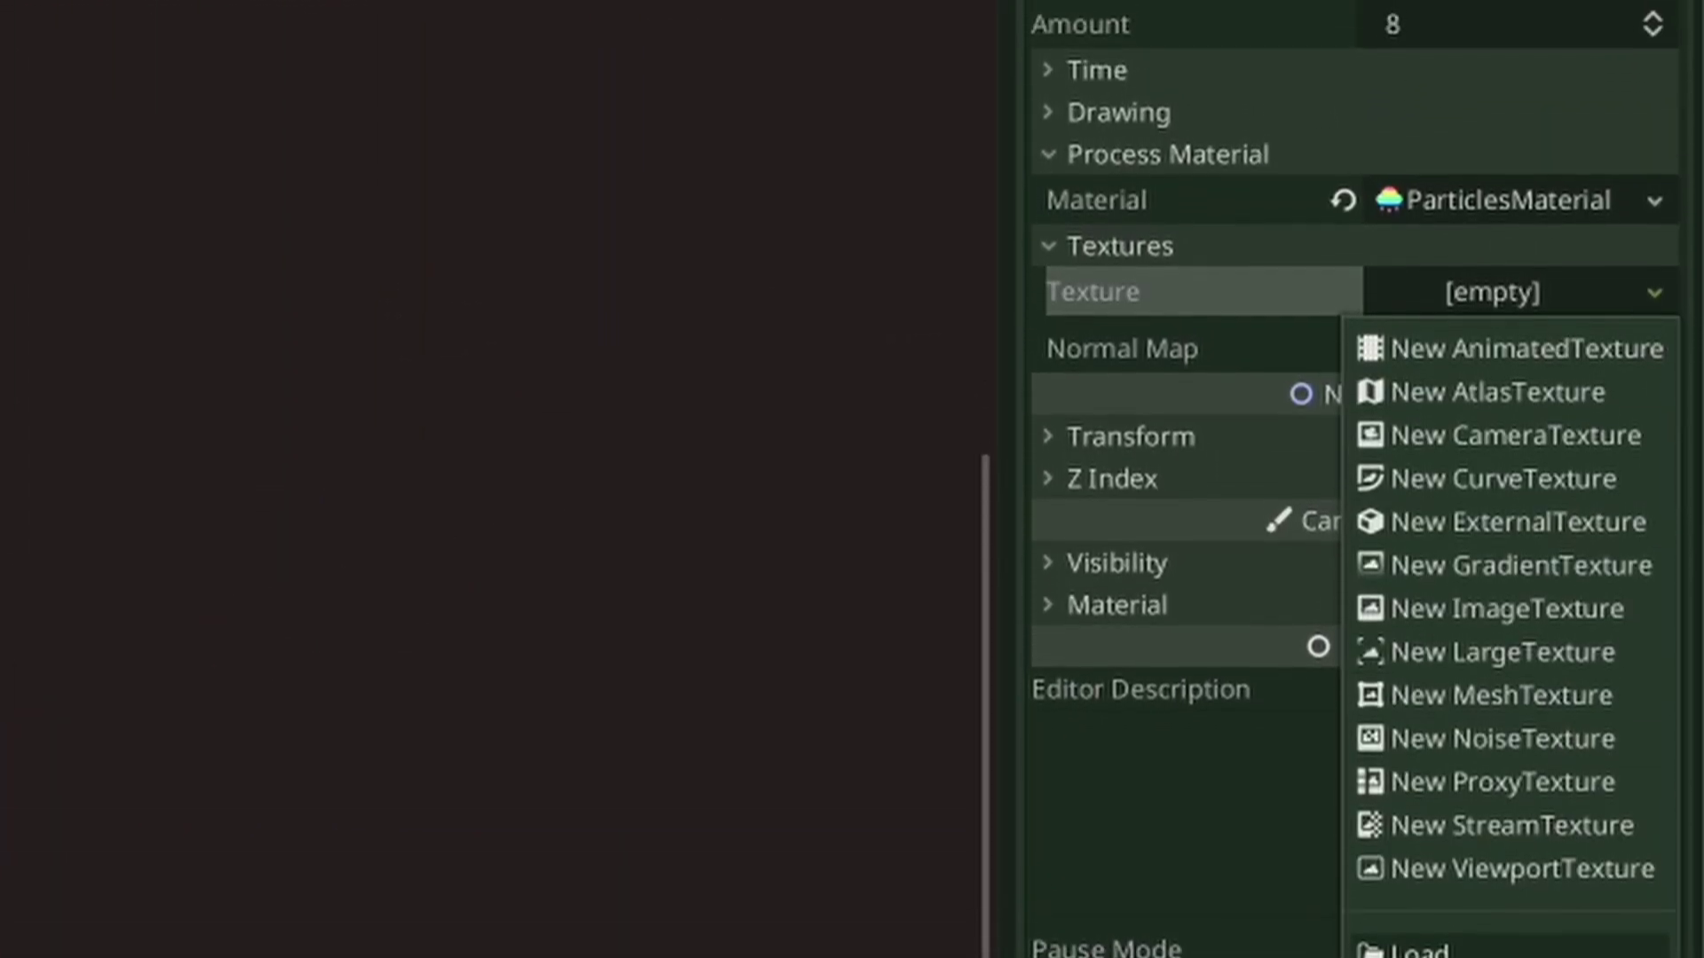
click(1411, 948)
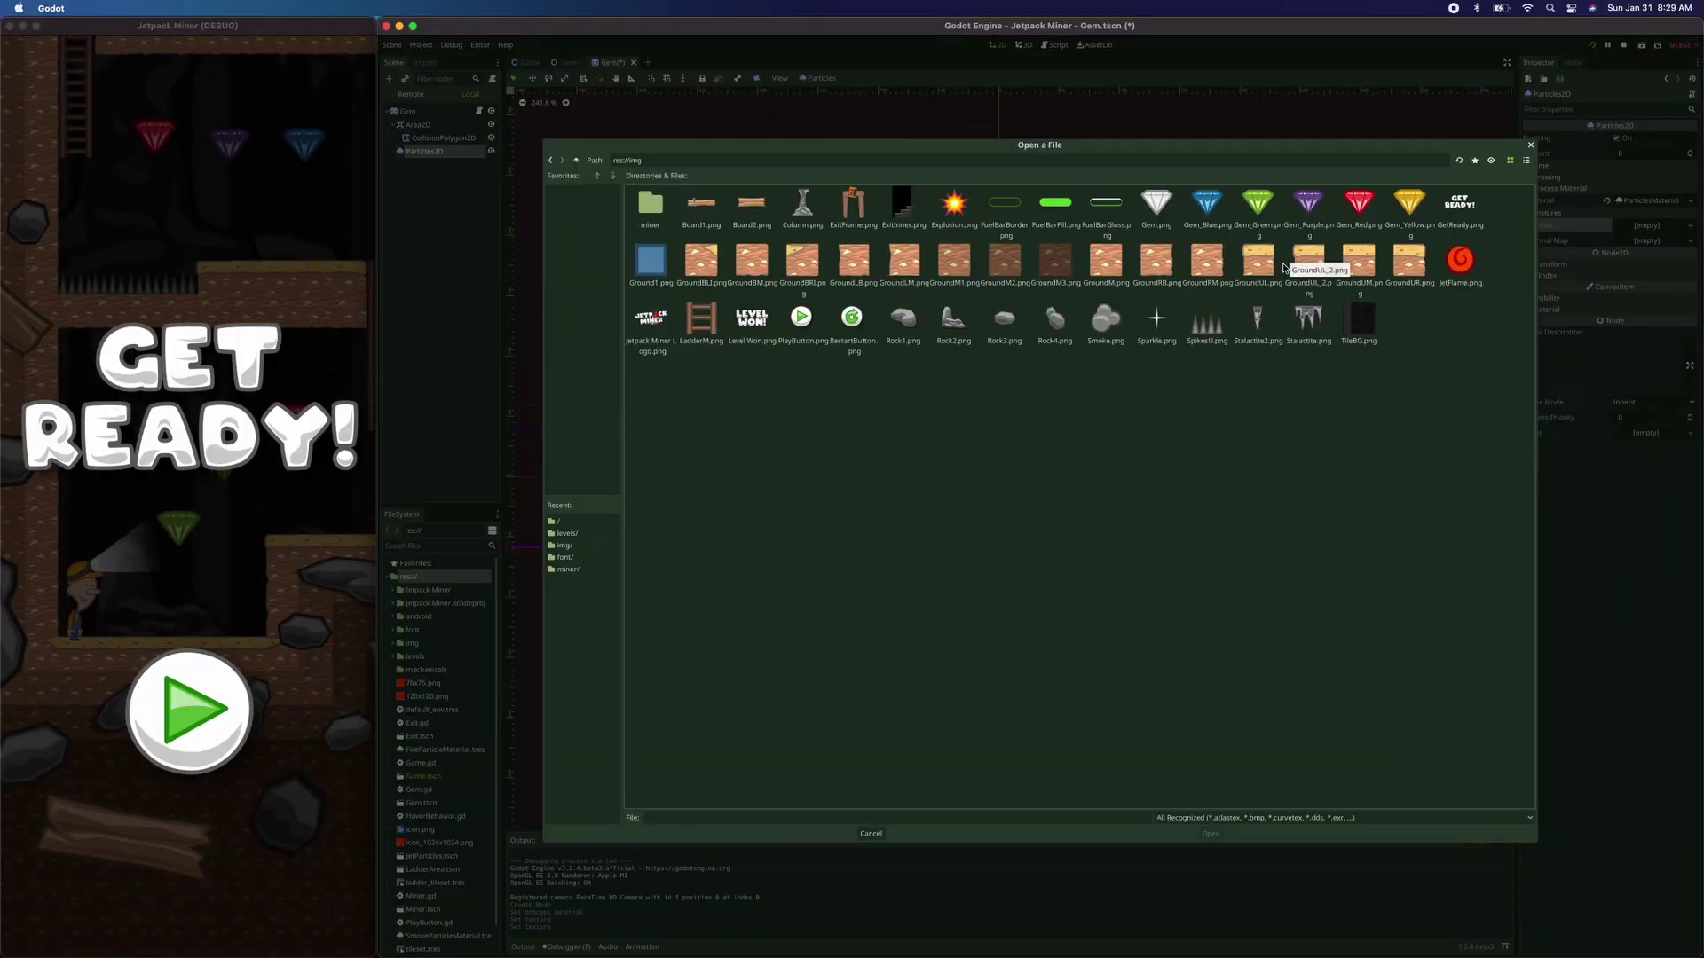
click(1156, 319)
click(1210, 833)
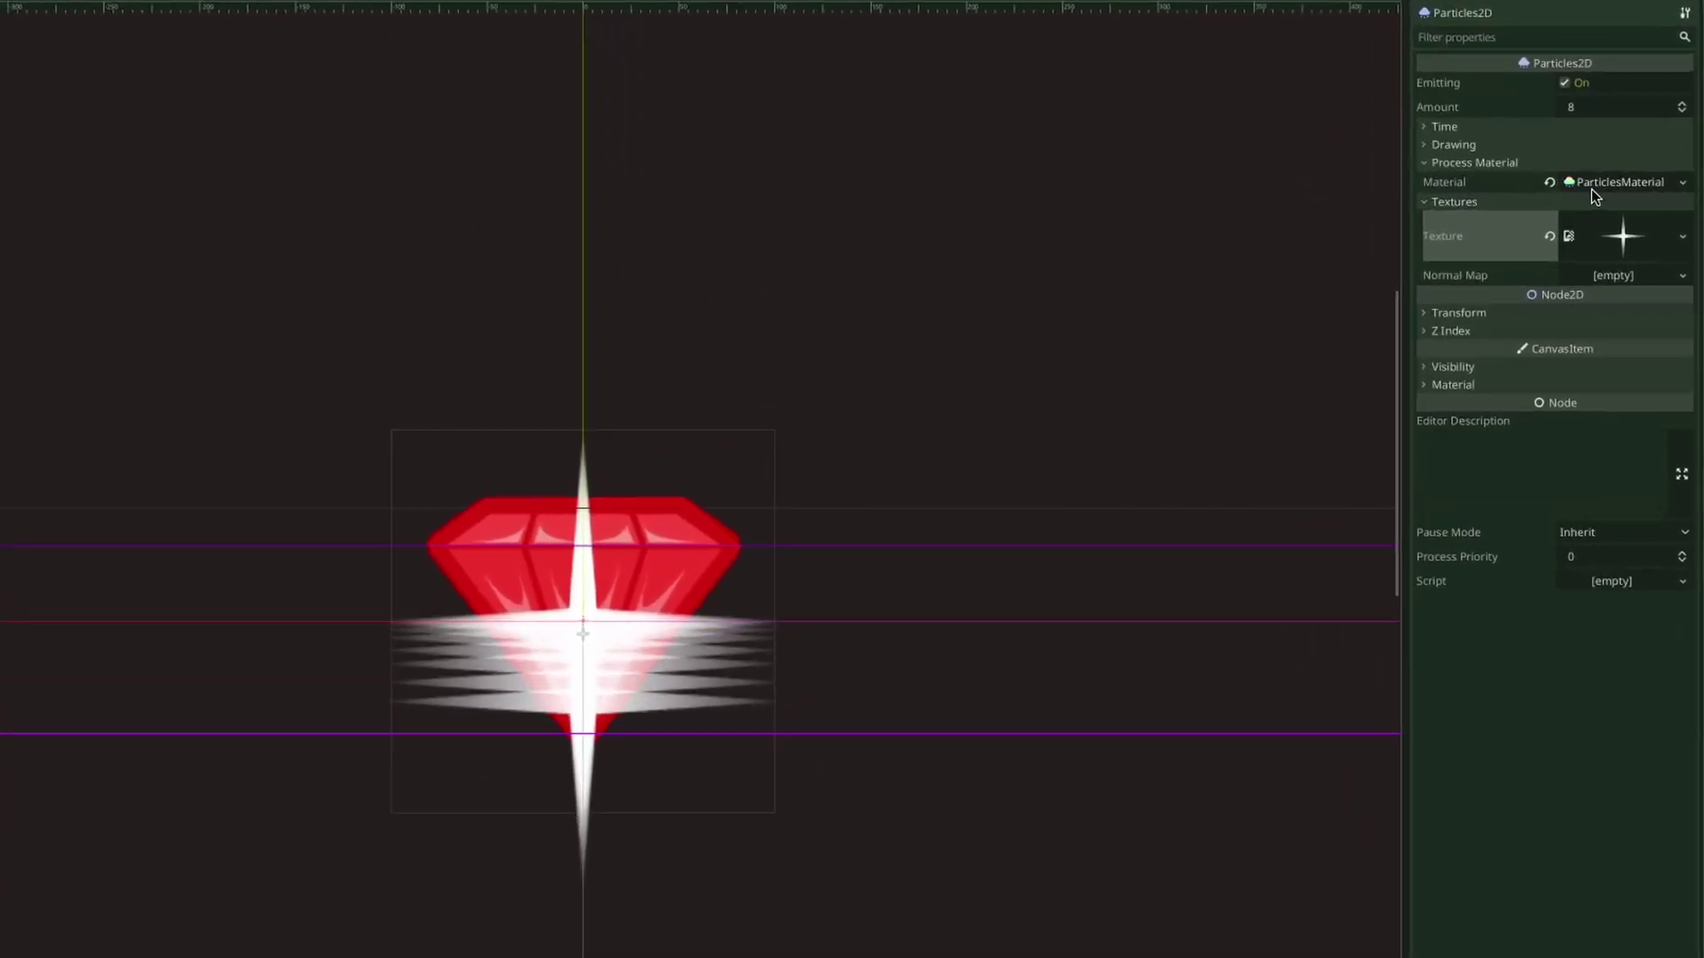
Set the ParticlesMaterial's y gravity to 0
click(1649, 200)
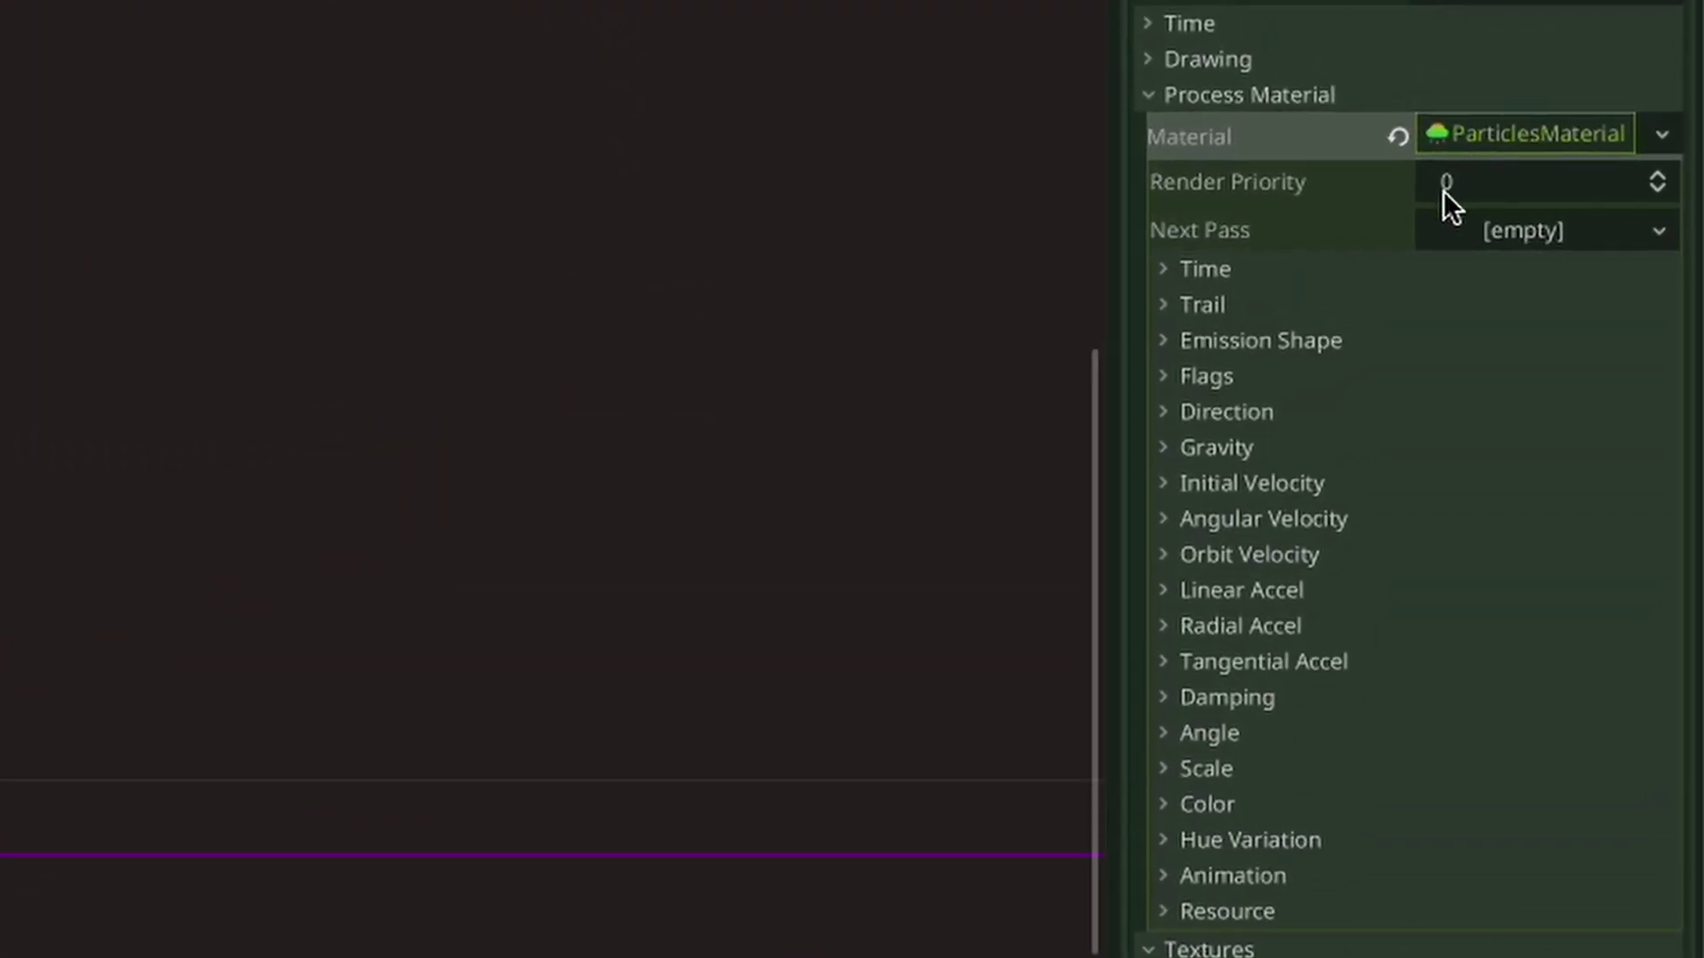
click(1162, 452)
click(1413, 530)
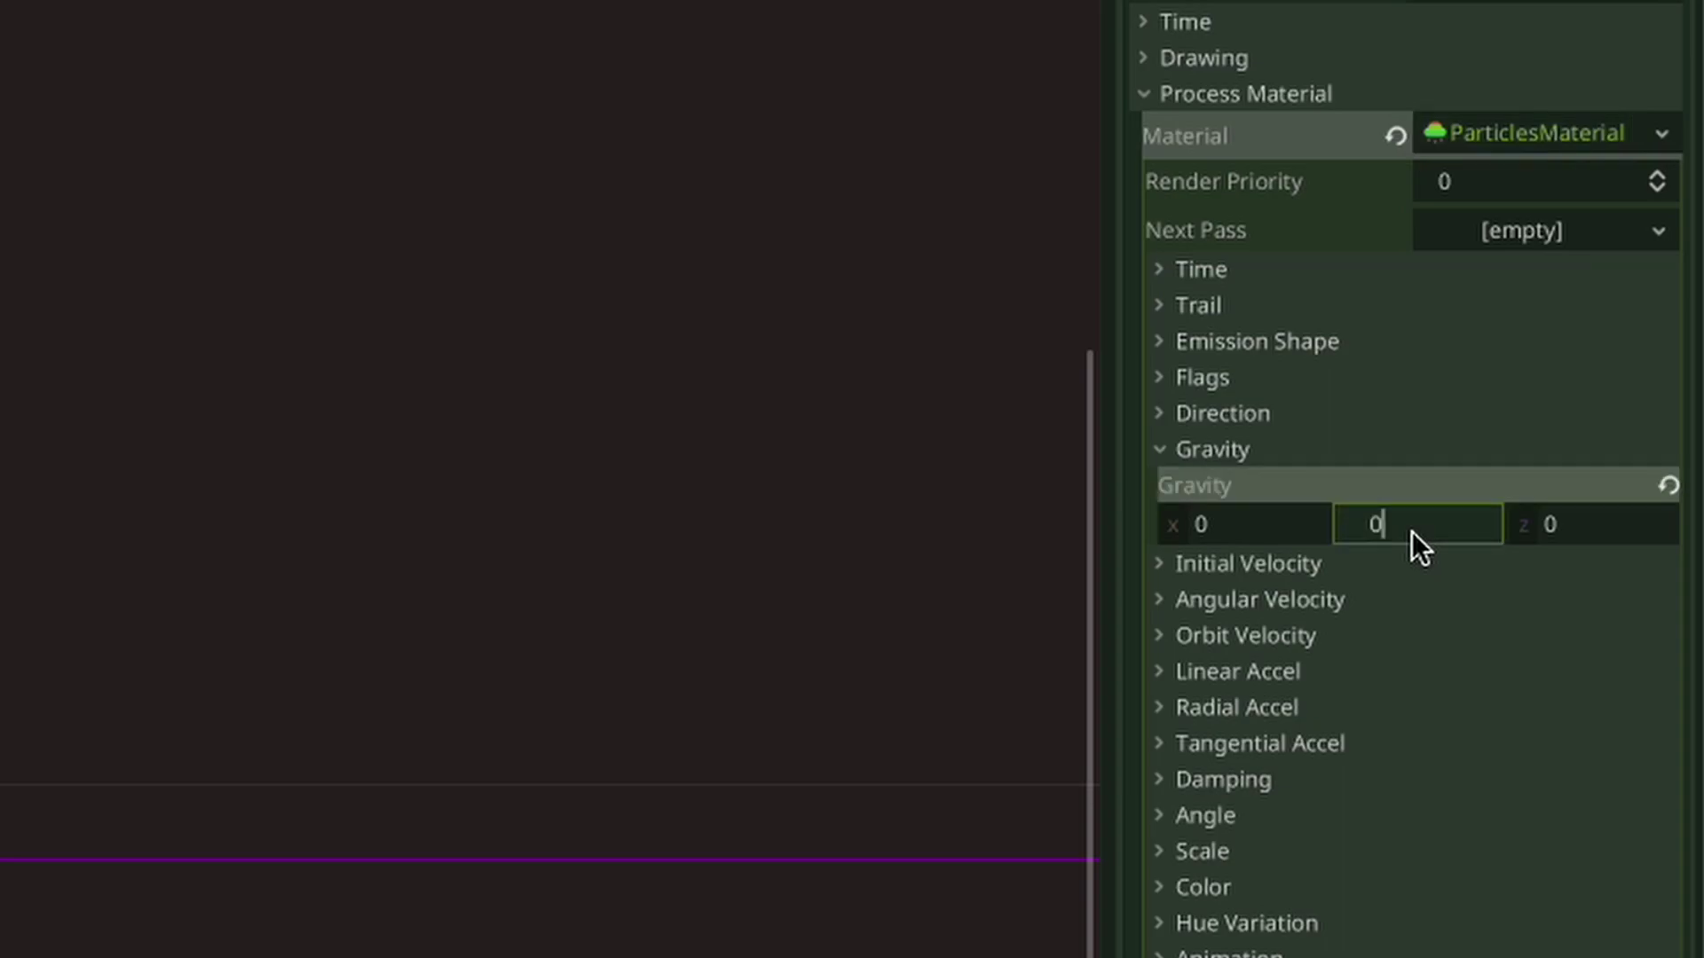
key(Return)
Set the particle emission shape to Sphere with a radius of 43.66
click(1162, 355)
click(1519, 390)
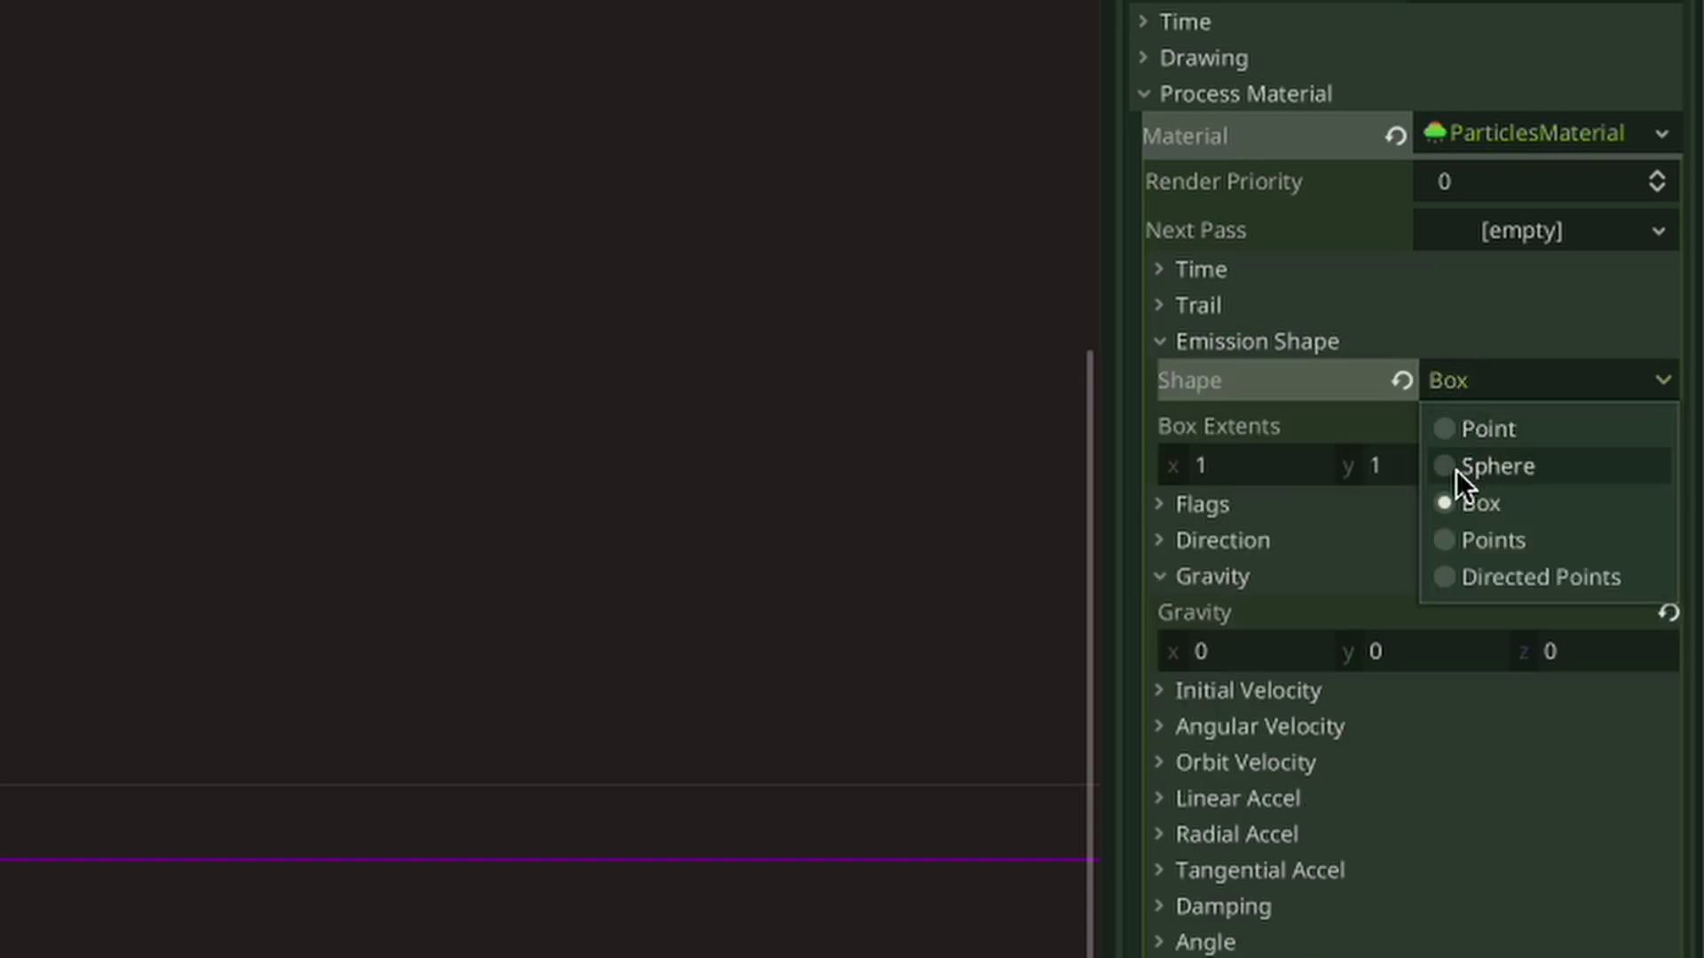
click(1460, 468)
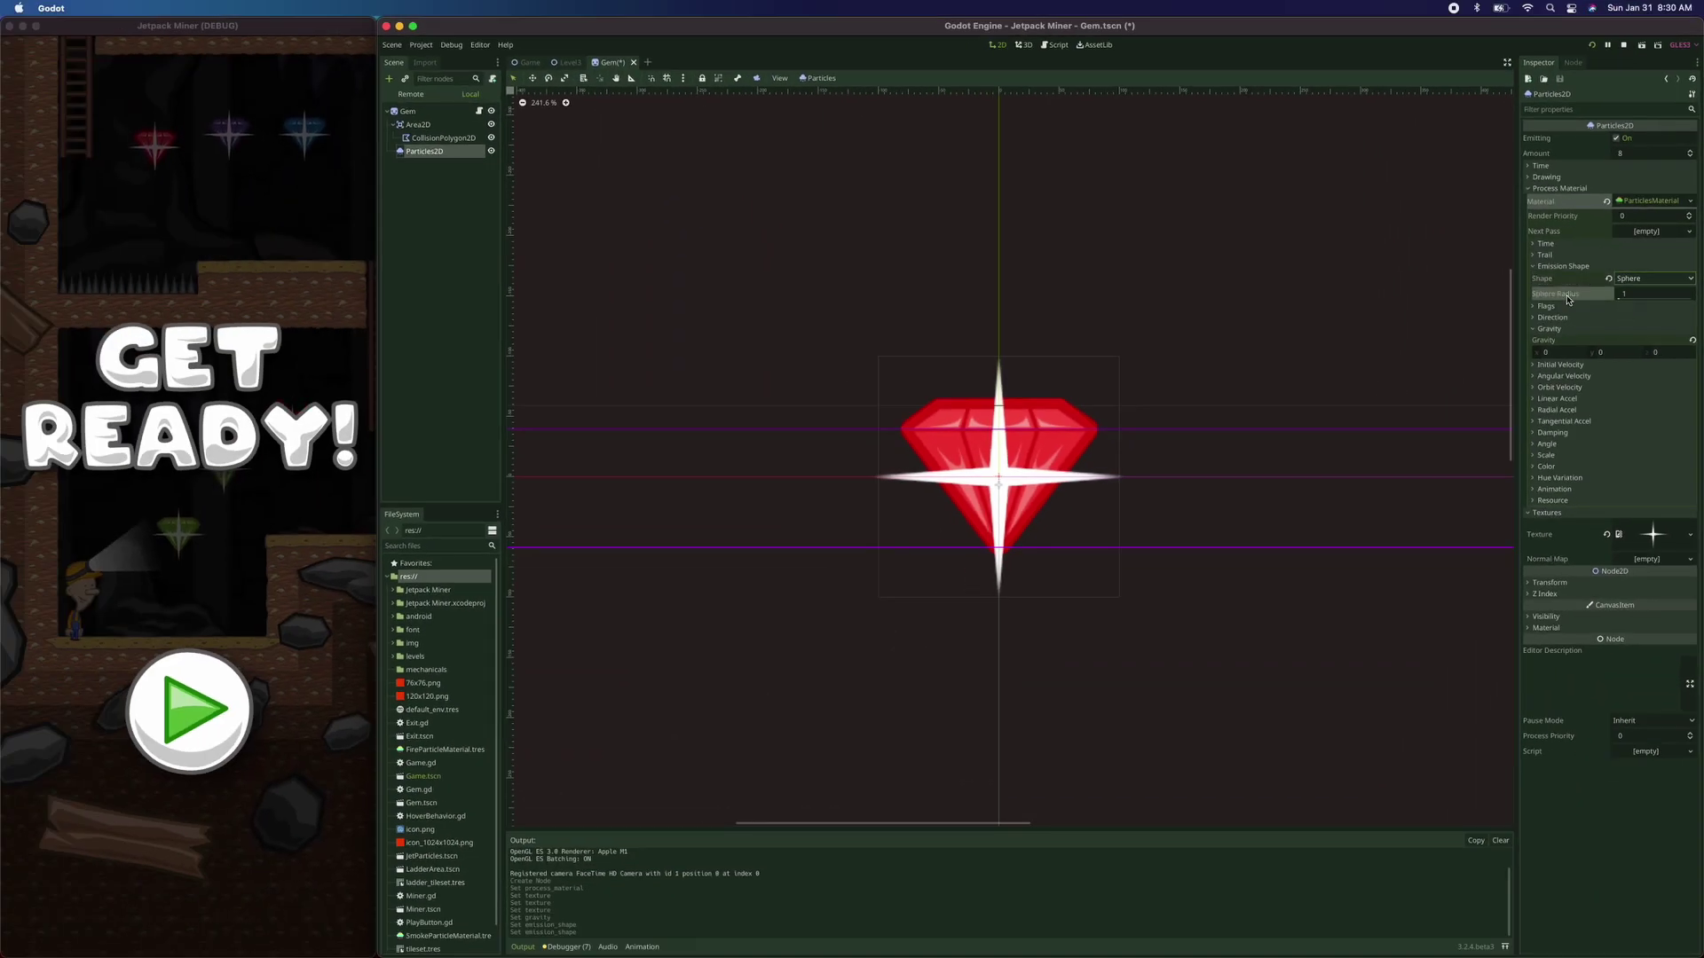
drag(1620, 302, 1644, 305)
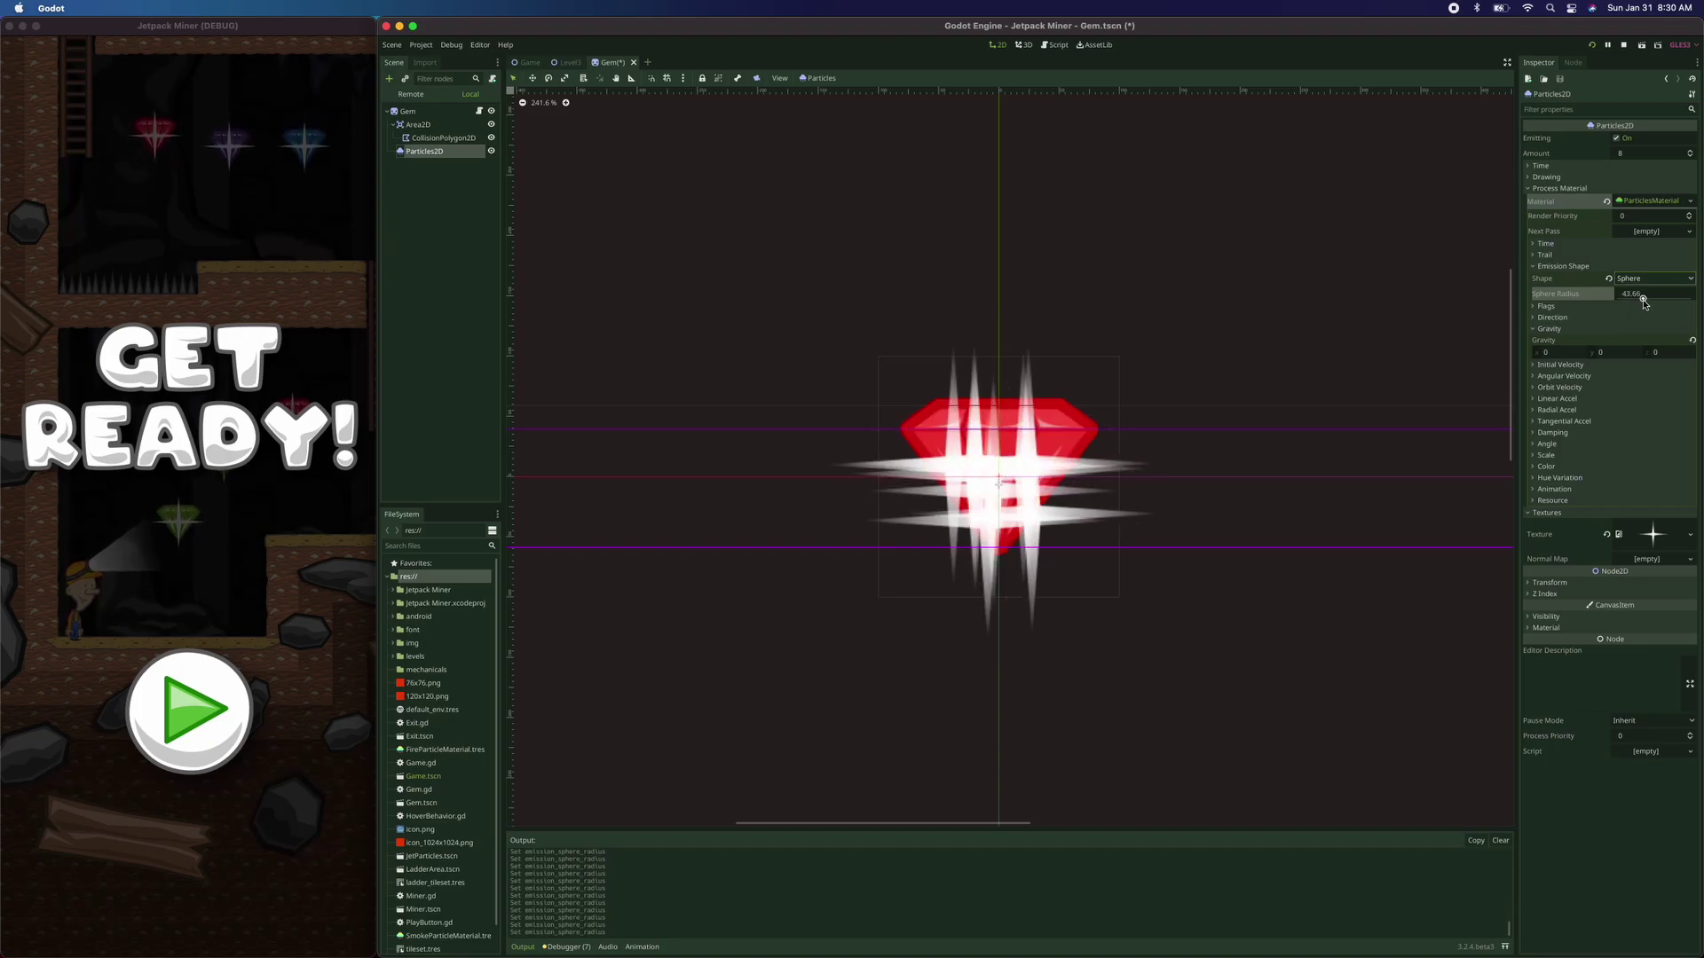
Set the particle scale to 0.2 in the ParticlesMaterial
click(1535, 457)
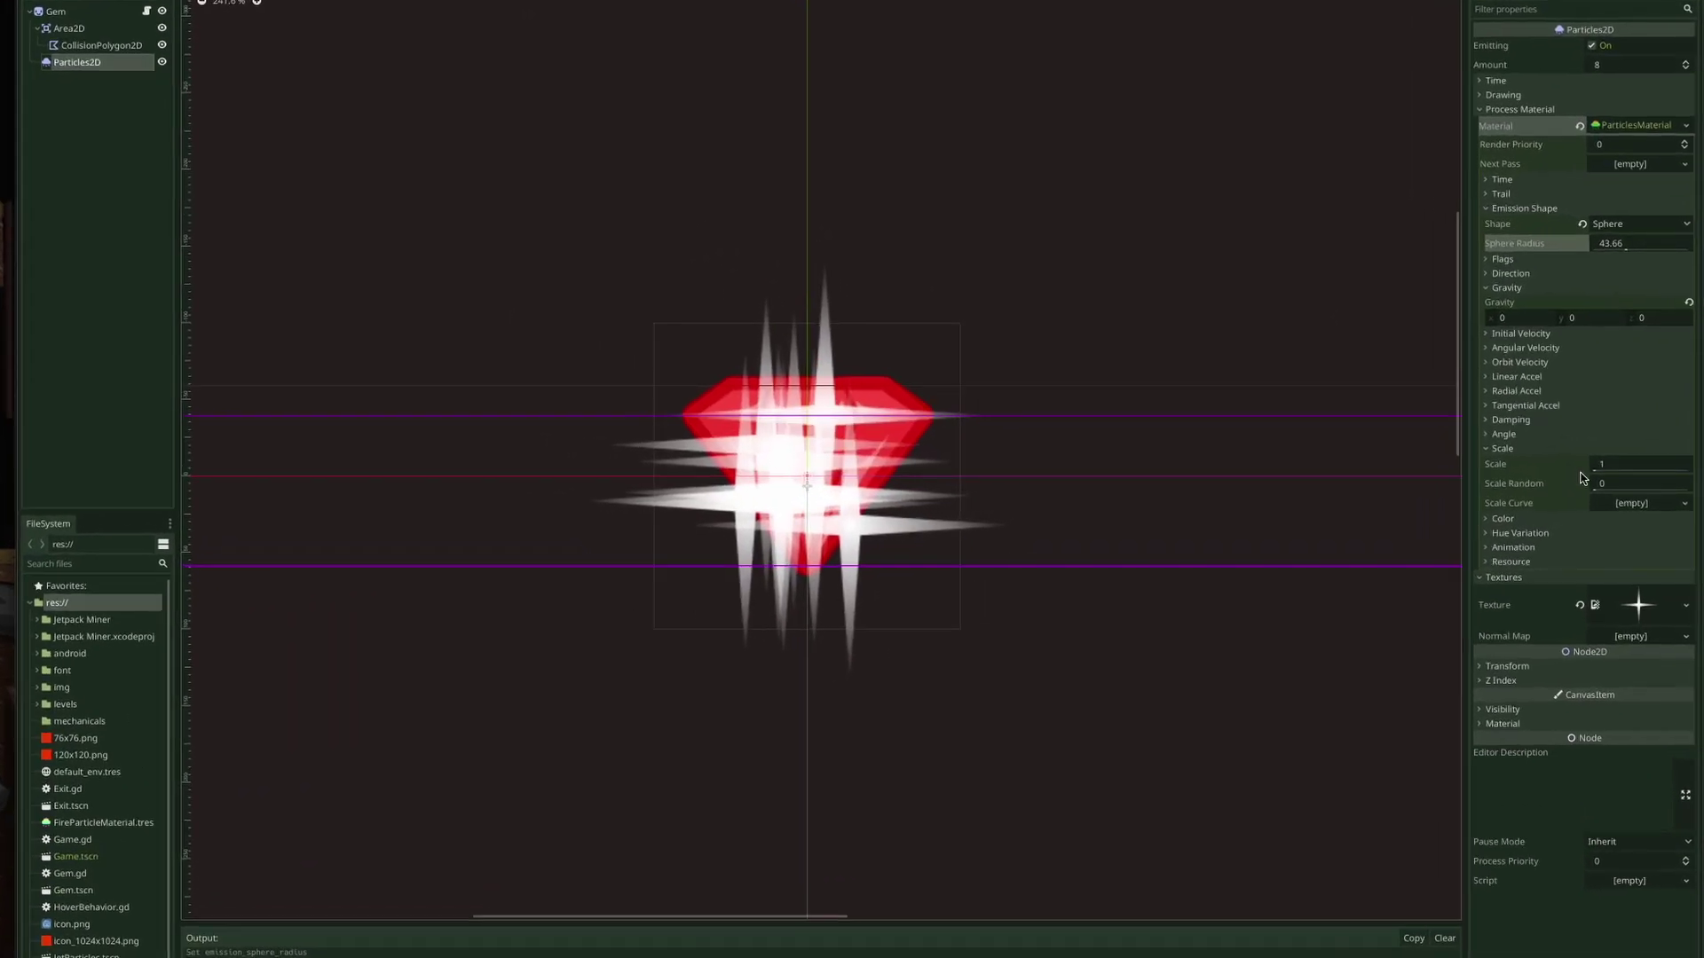
click(1610, 465)
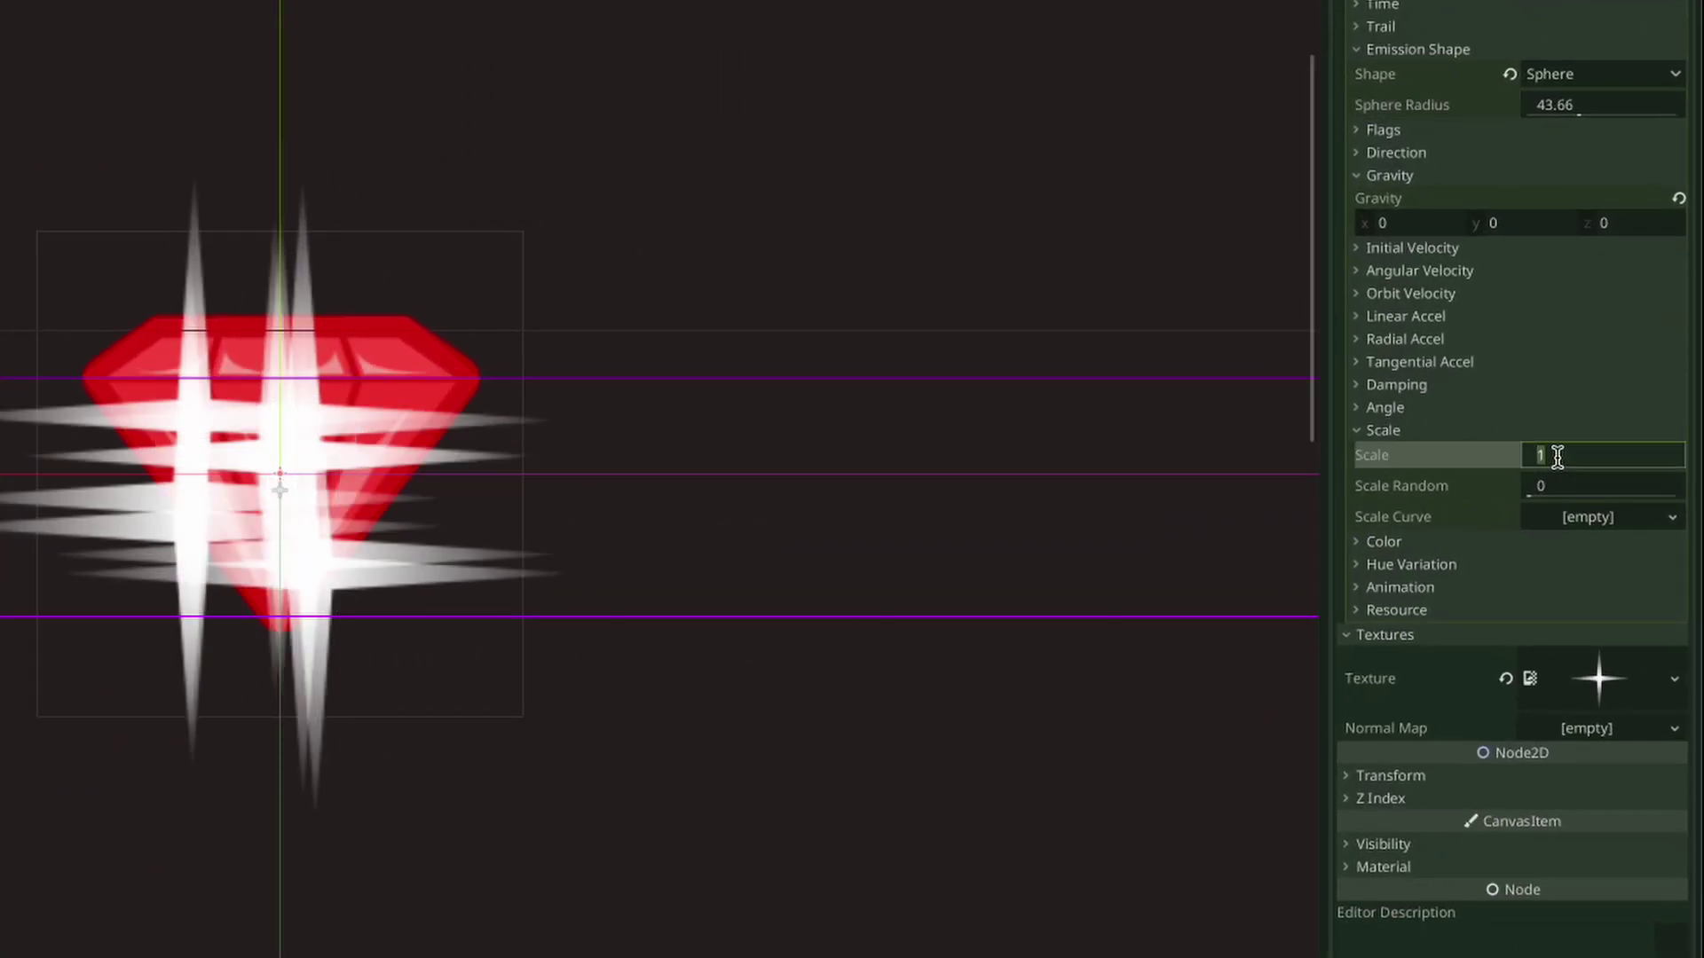
text(0.2)
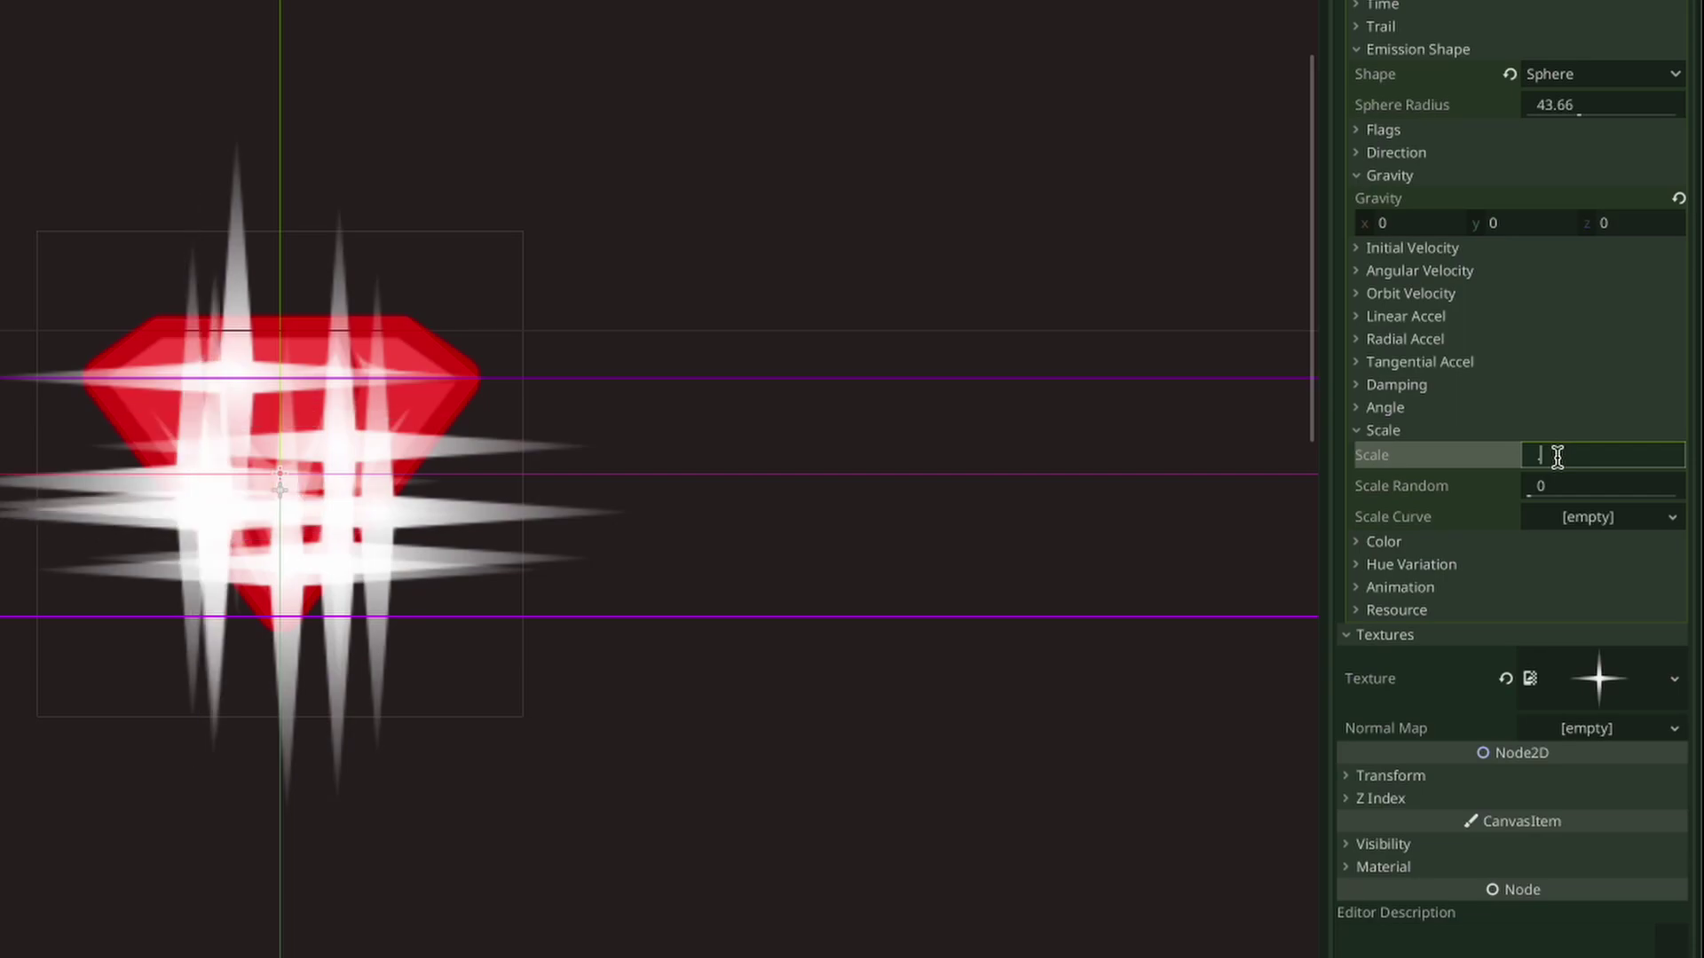
key(Return)
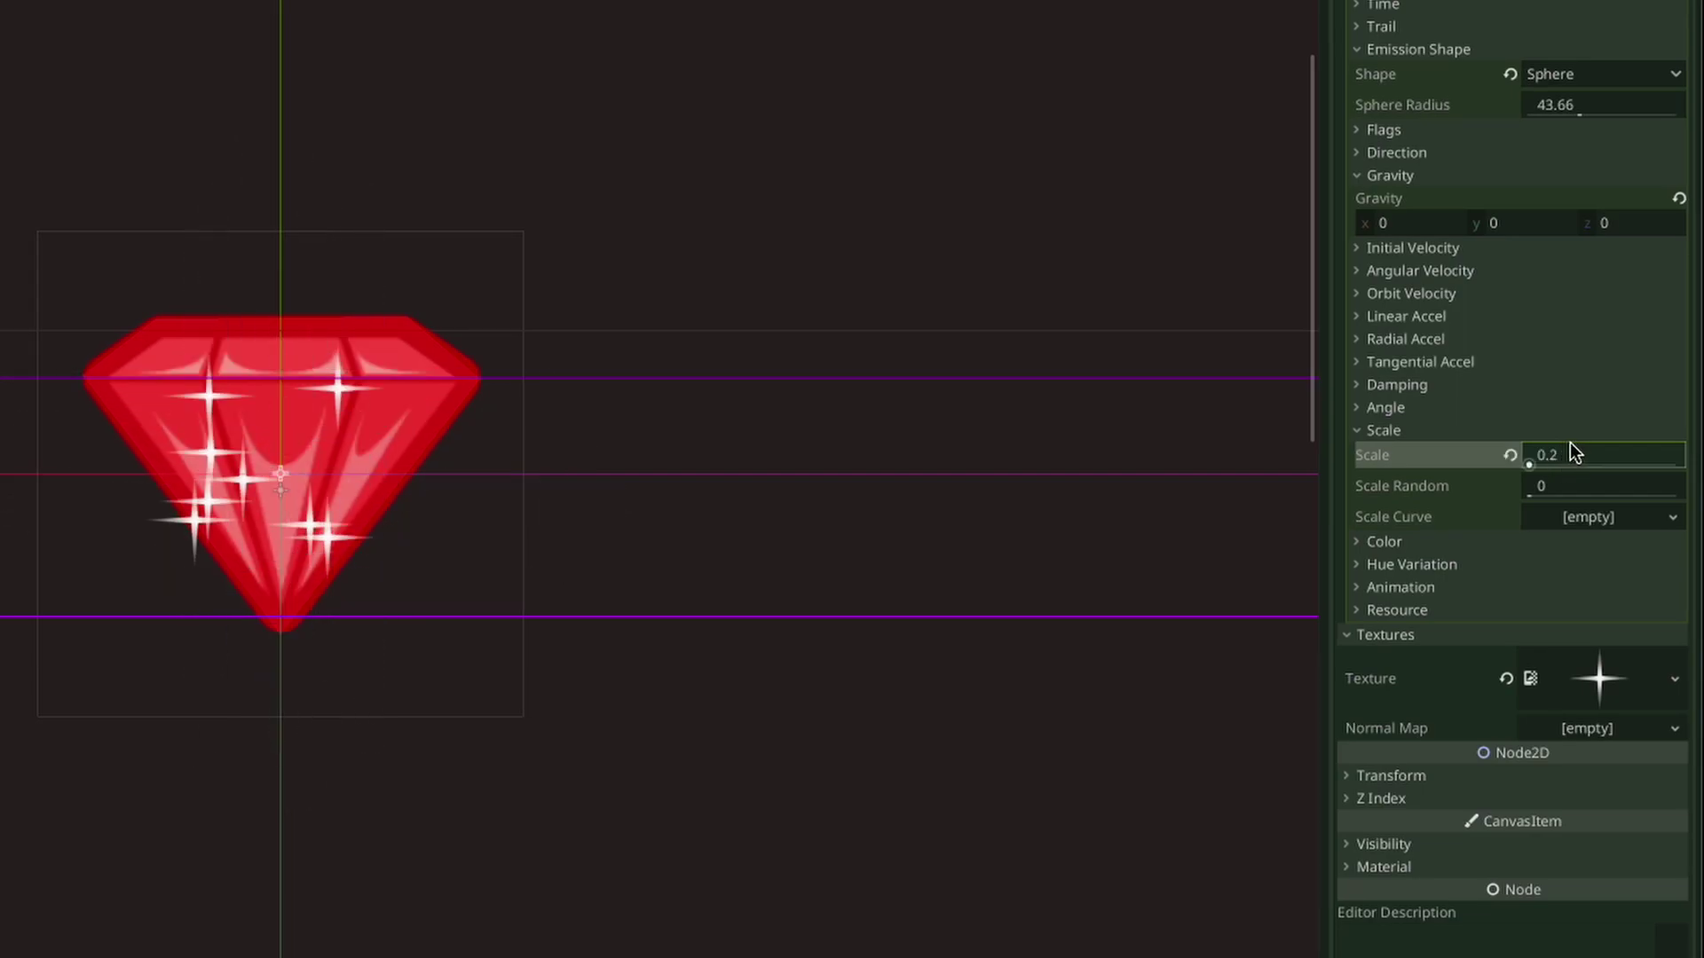
Set the scale randomness to 0.3 and assign a CurveTexture with a new curve as the scale curve
click(1574, 520)
click(1583, 553)
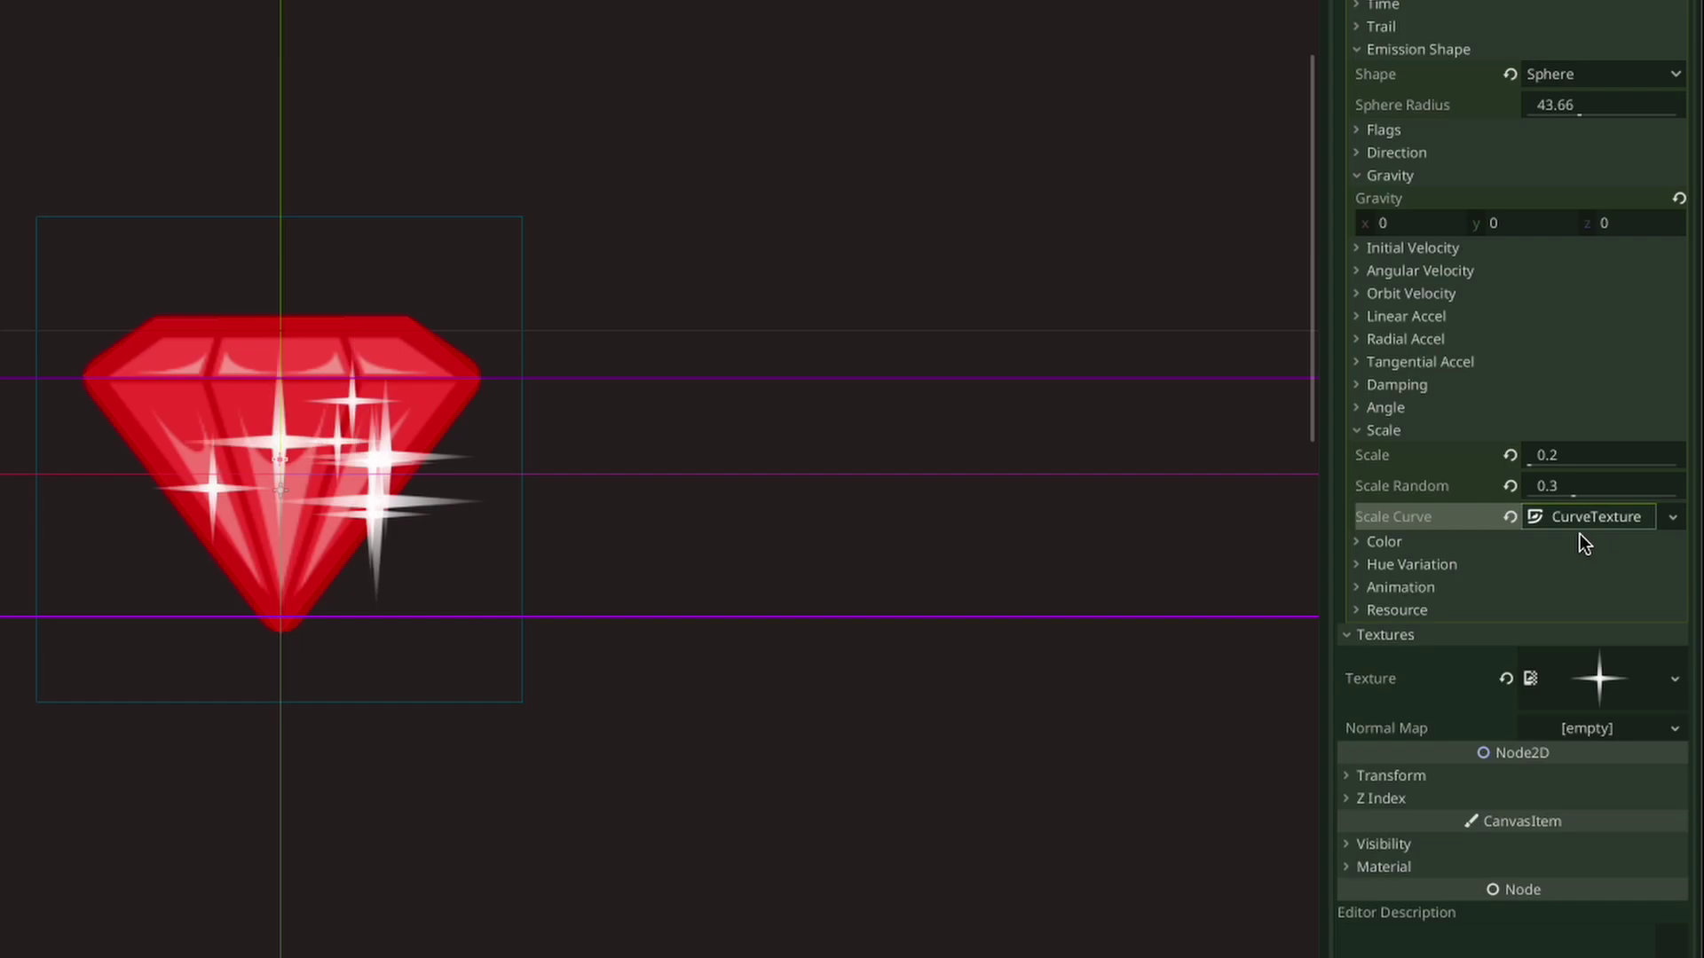
click(1580, 527)
click(1589, 575)
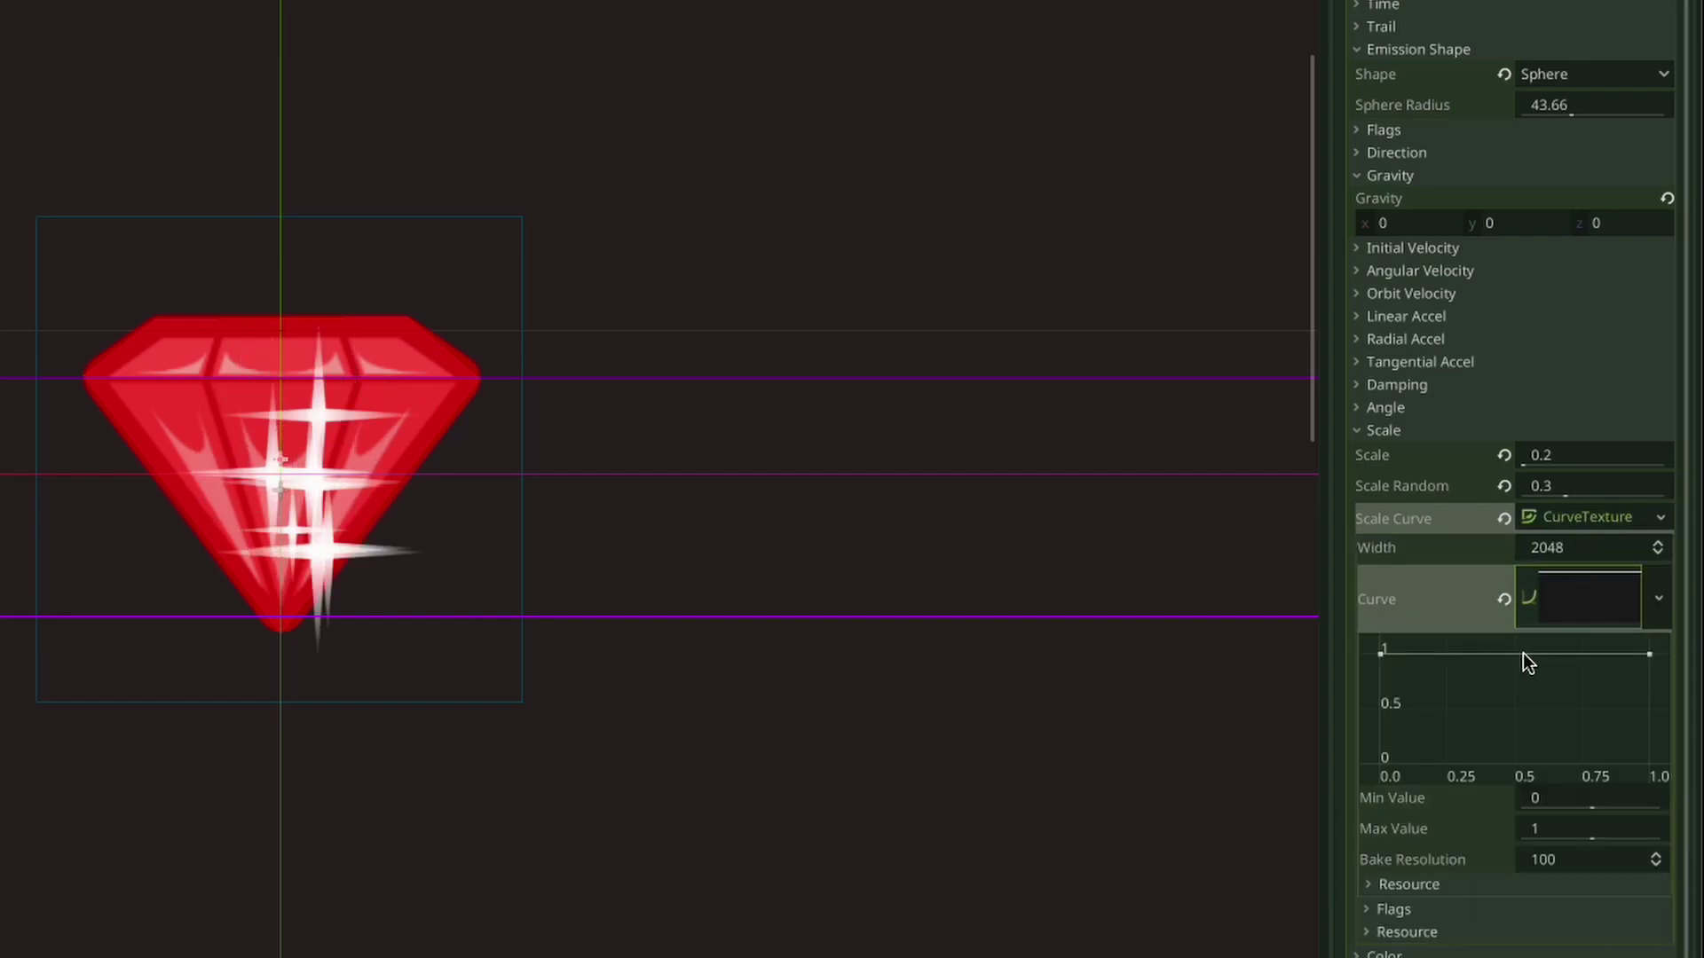
Shape the scale curve as a hump: end at 0, added midpoint at about 0.85, start at about 0.4
drag(1649, 657, 1650, 694)
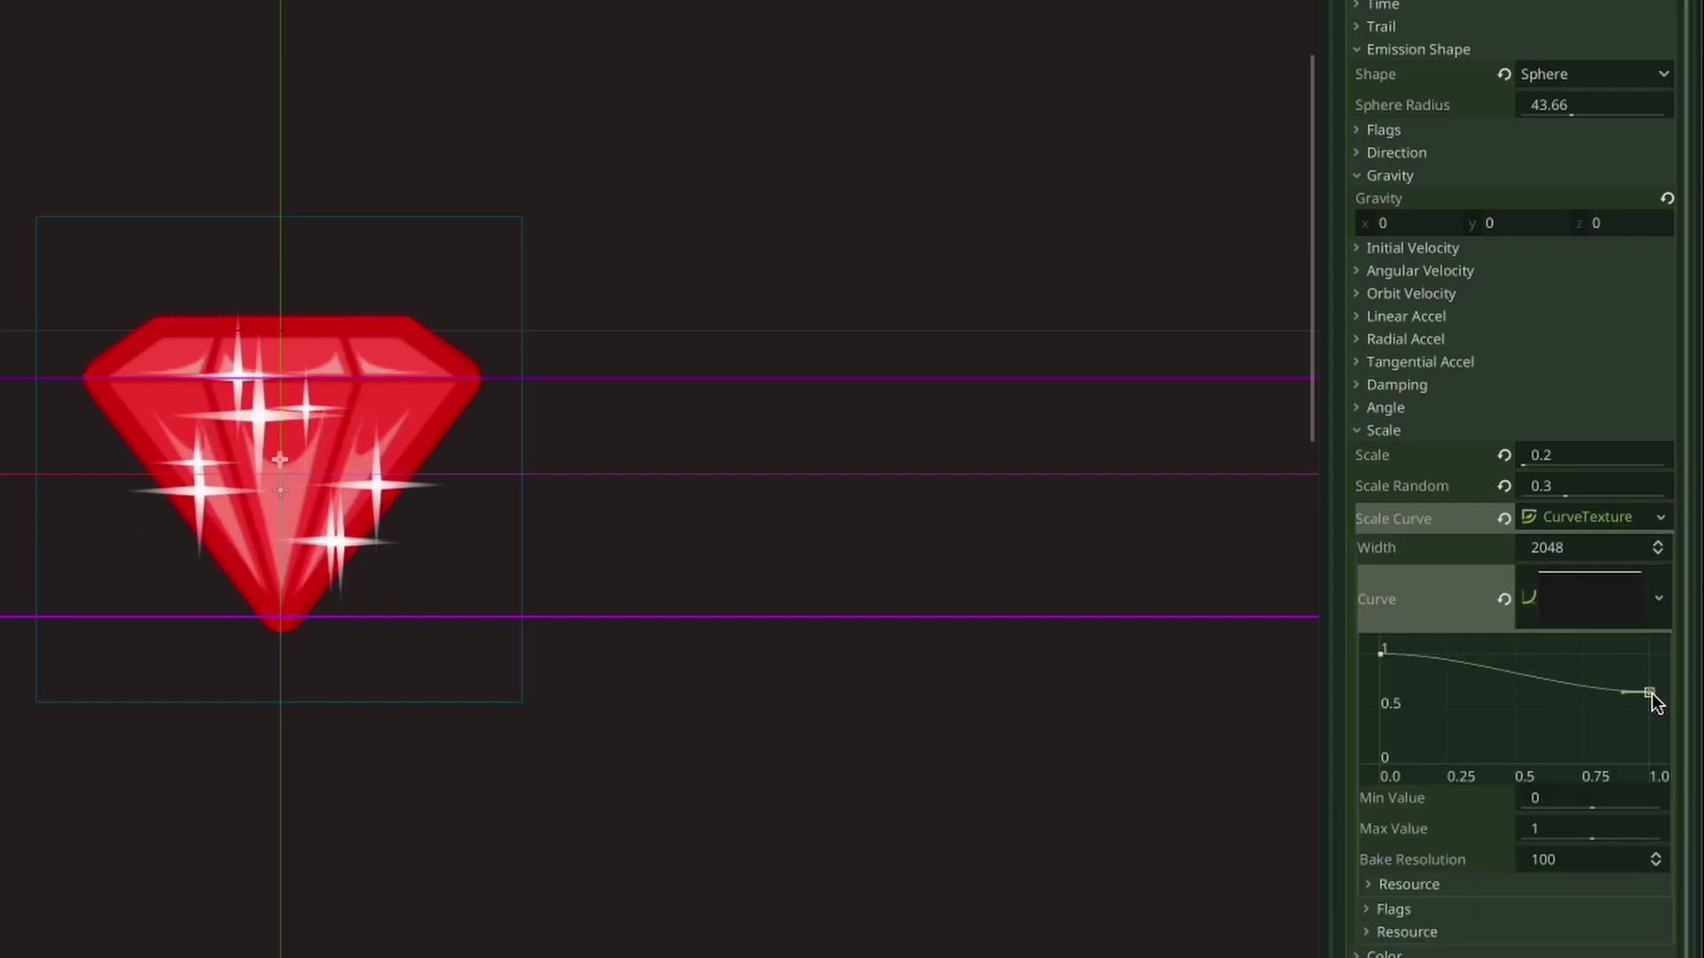
right_click(1501, 702)
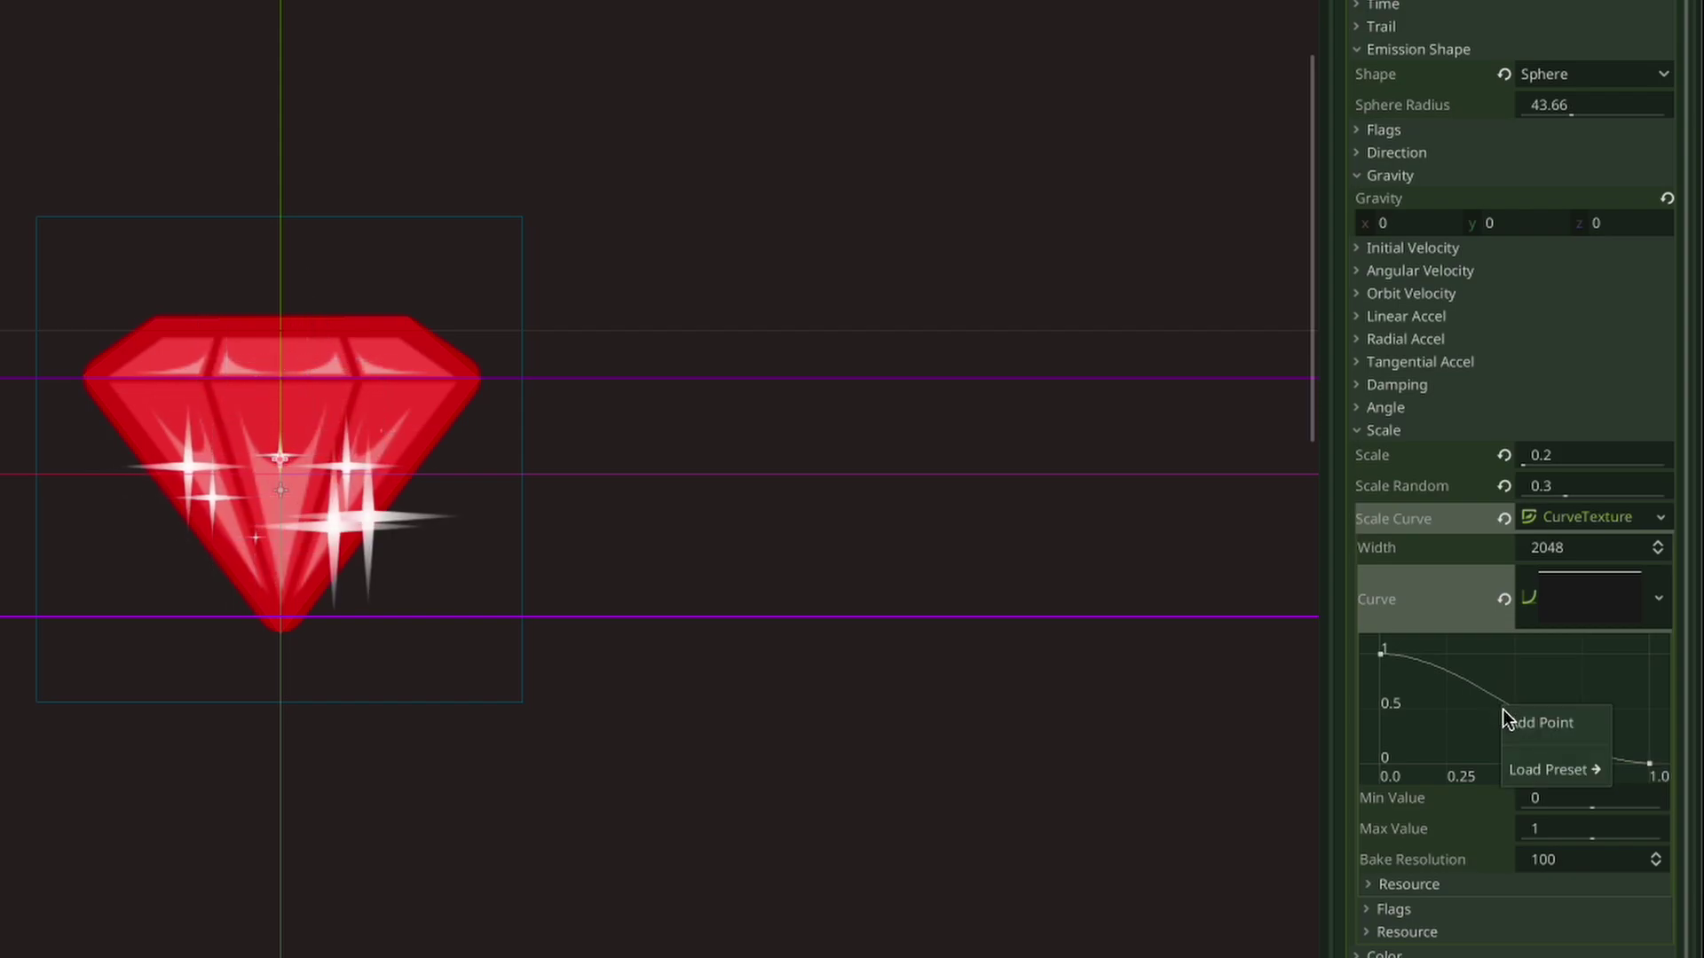
click(1552, 731)
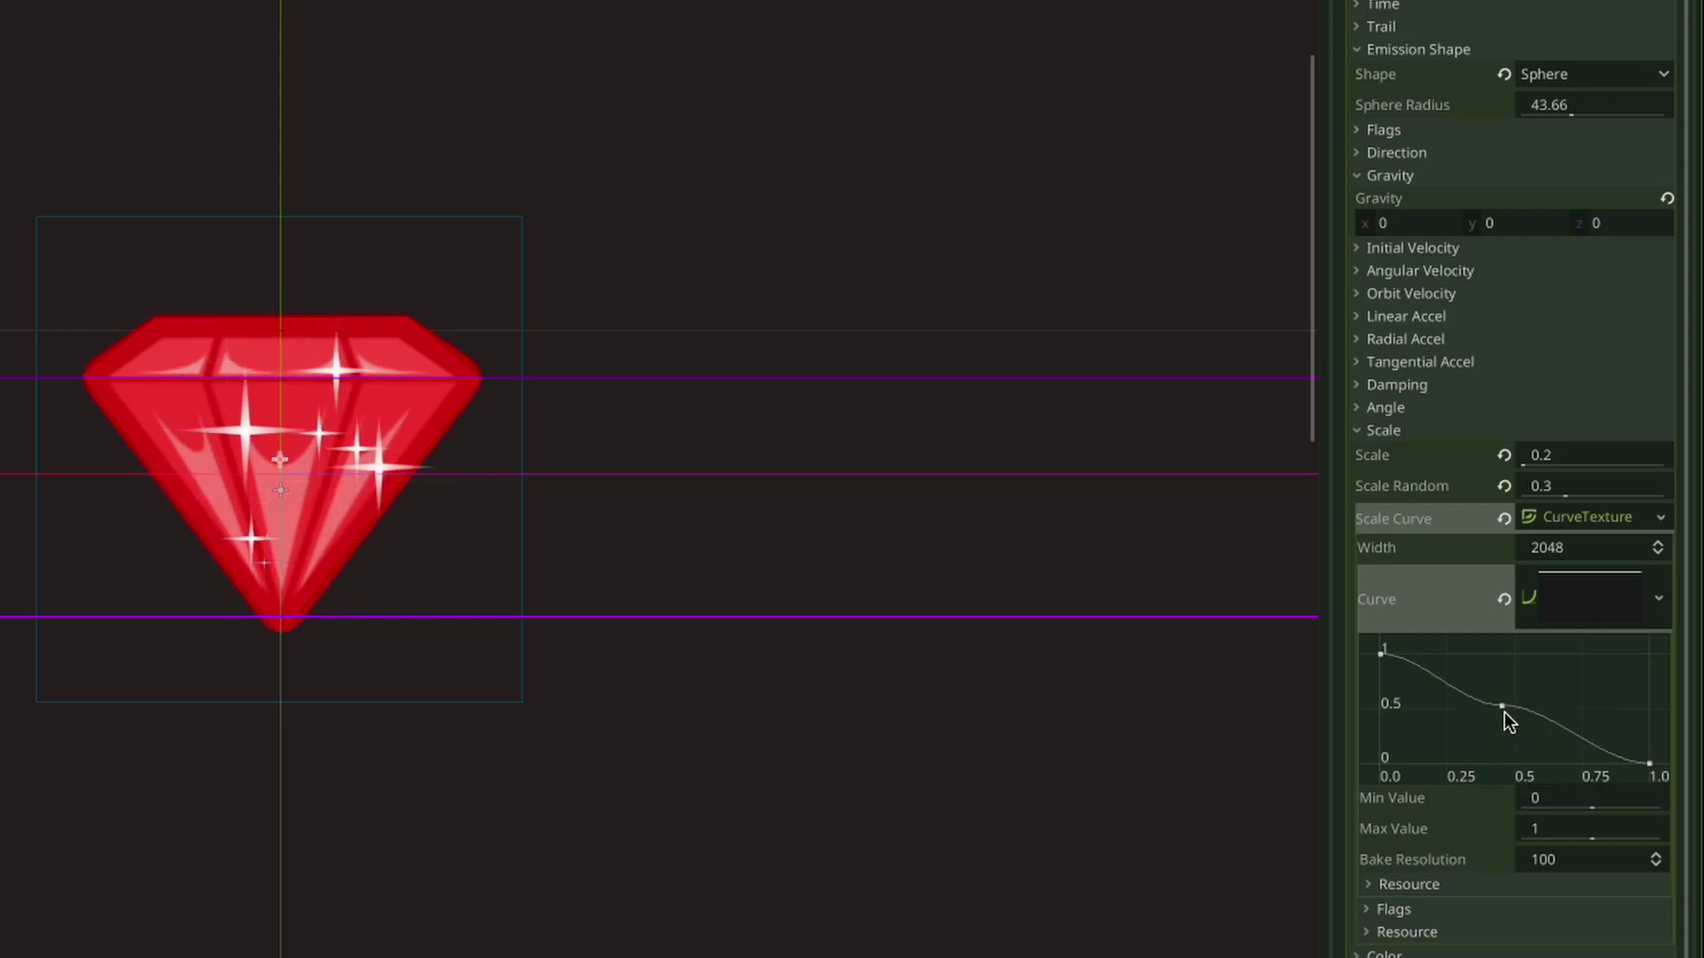
drag(1503, 706, 1513, 670)
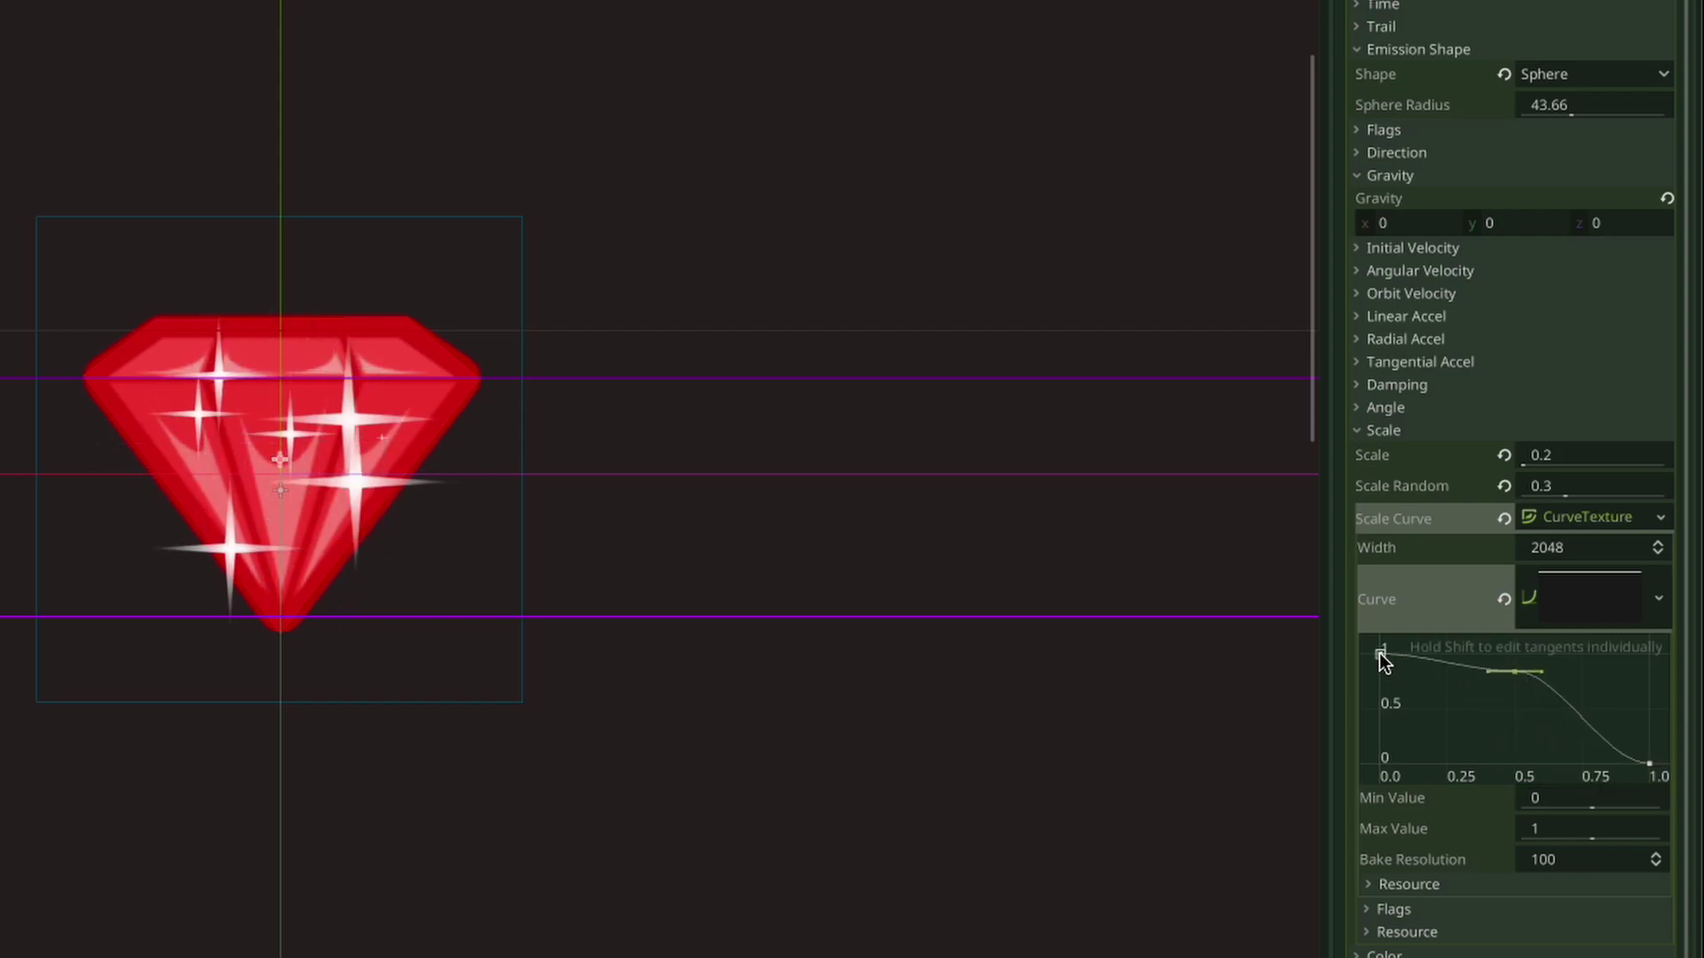
drag(1381, 656, 1418, 703)
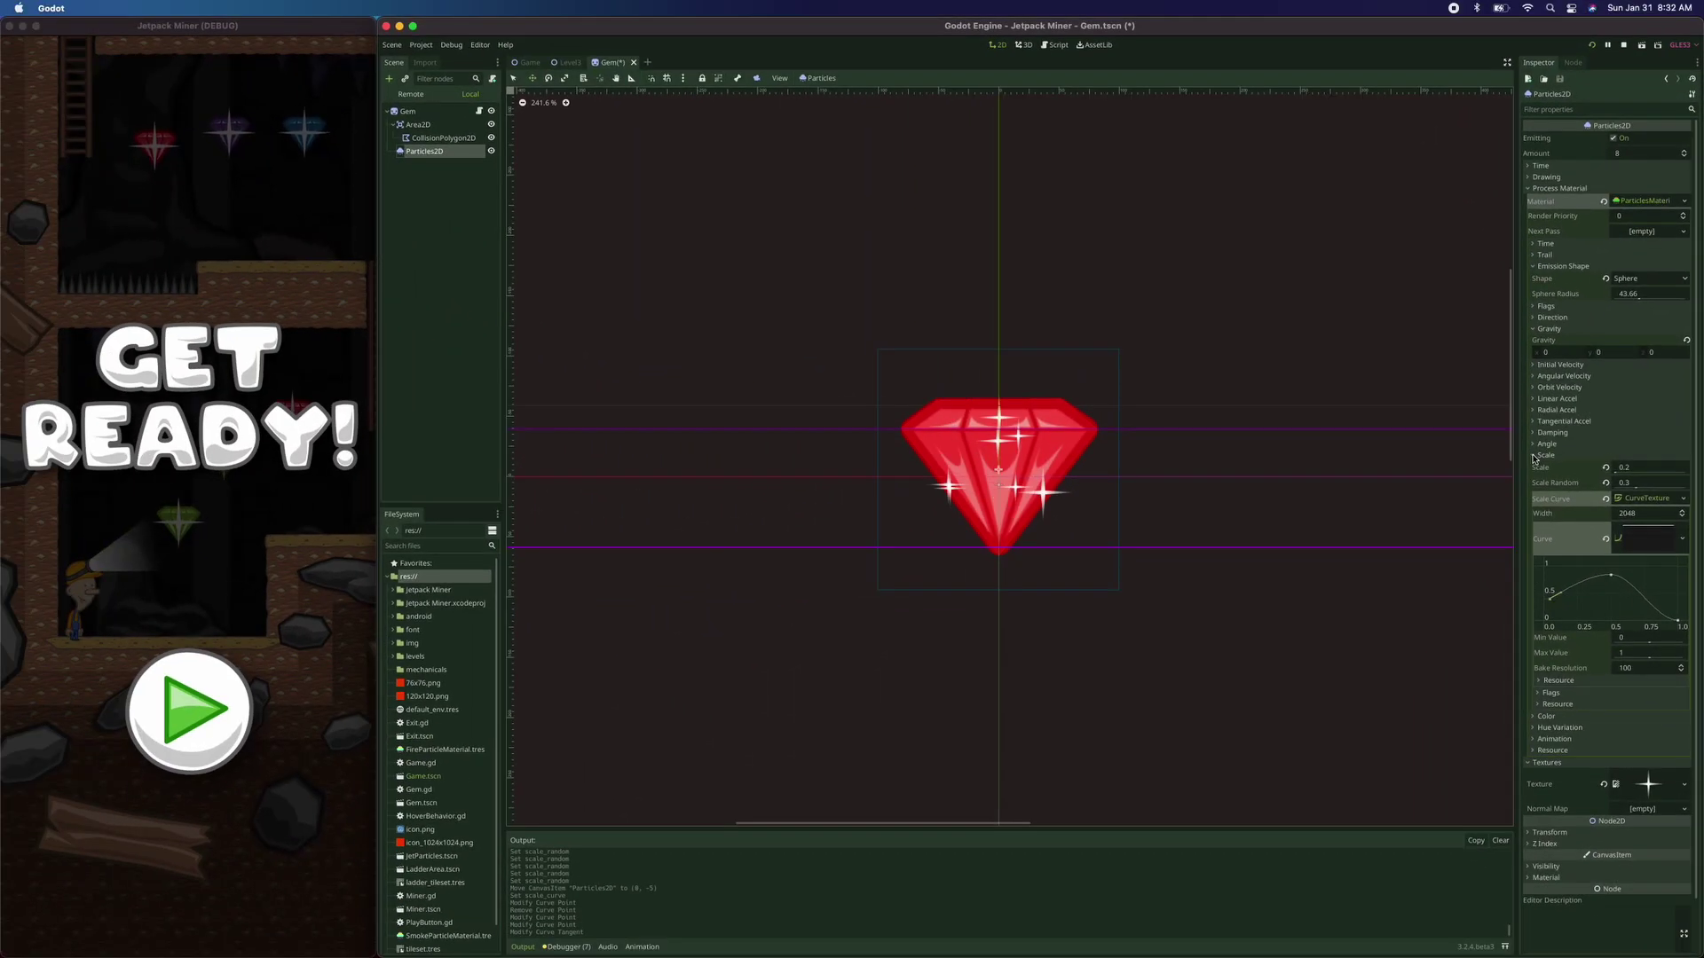
Set the particles' angular velocity to 12.97 with a velocity randomness of 1
click(1362, 430)
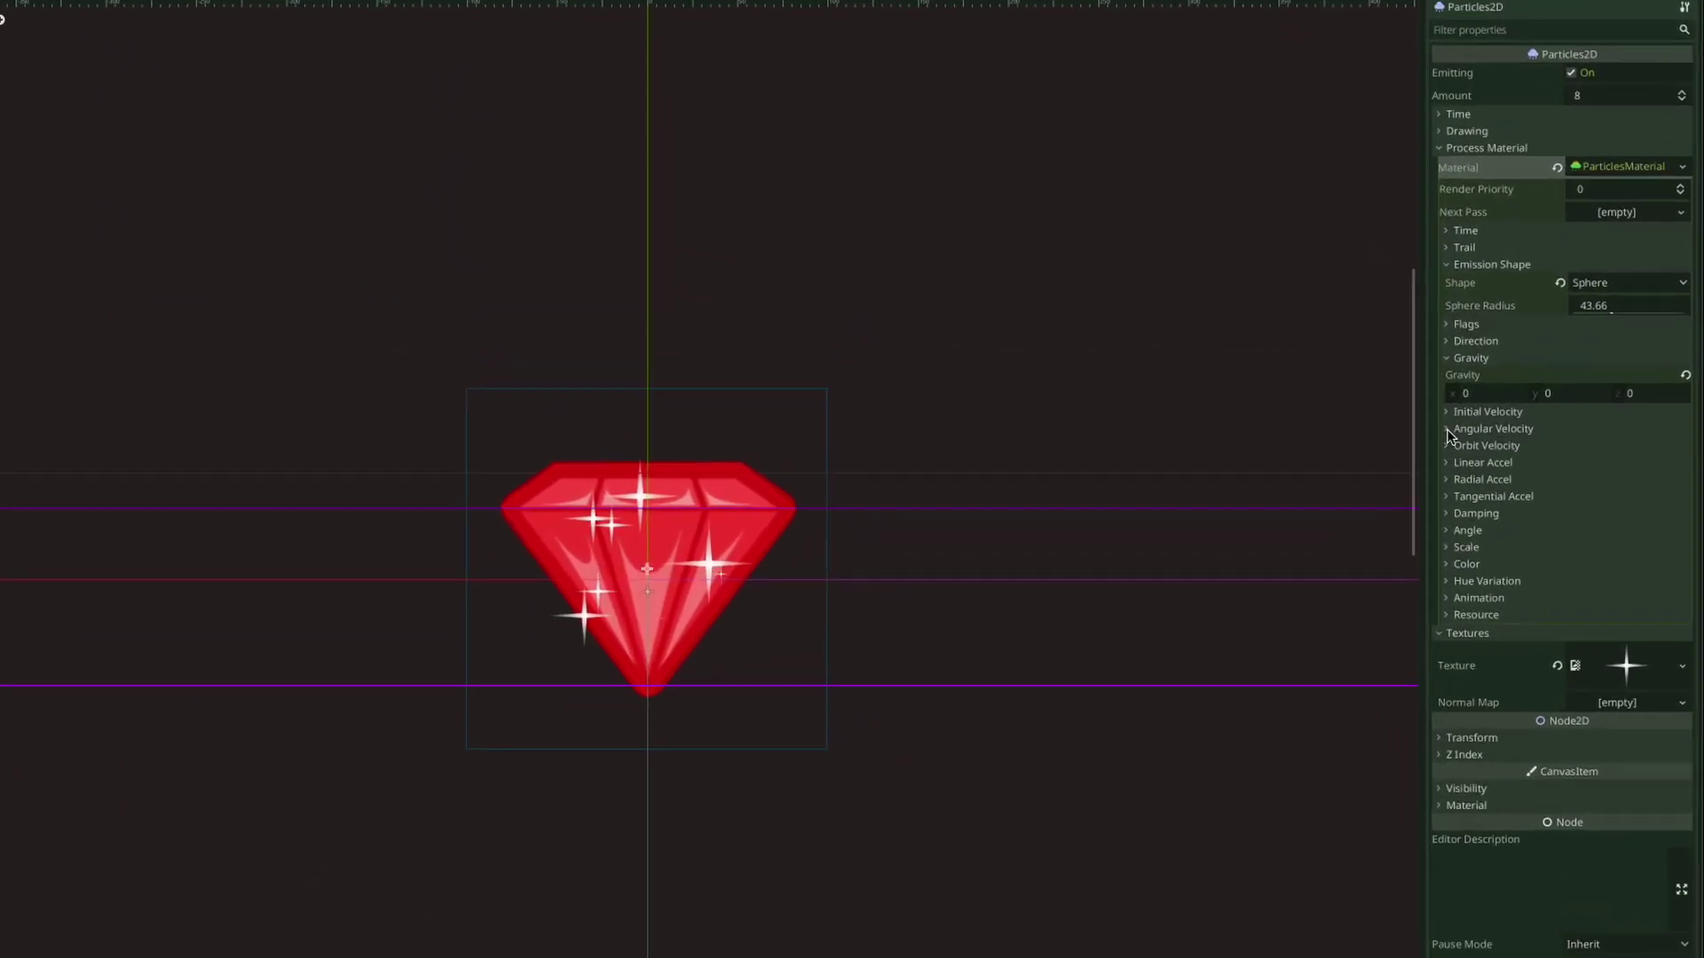
click(1534, 377)
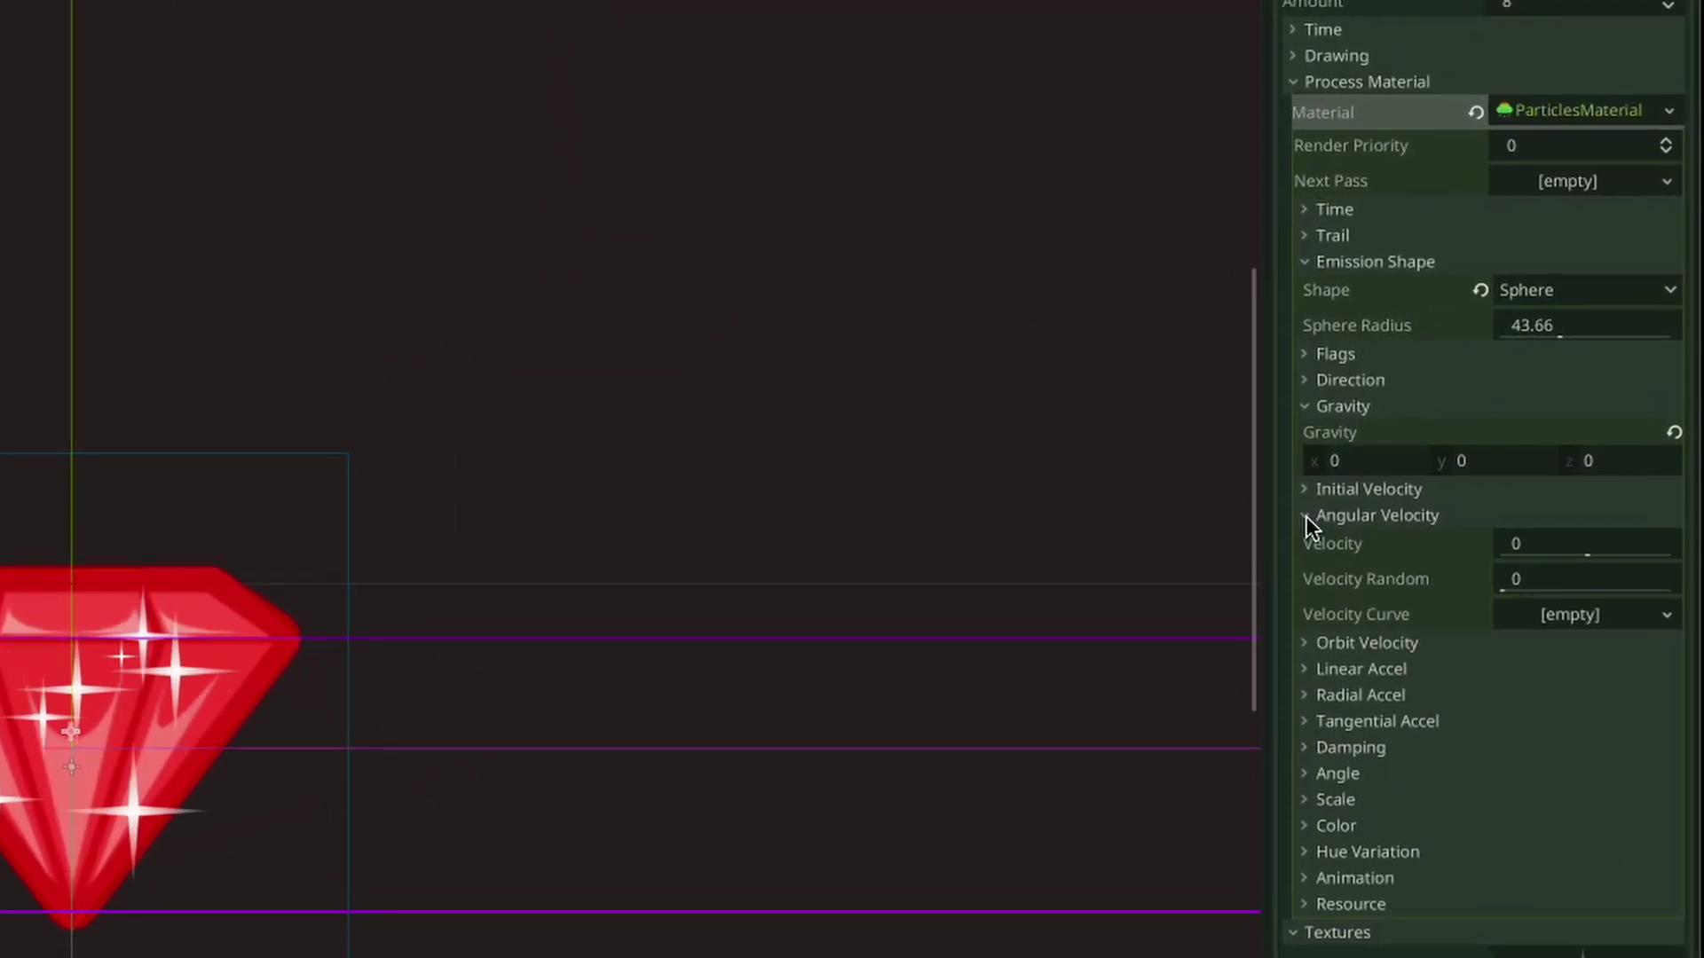
click(1570, 545)
key(Return)
drag(1589, 556, 1593, 557)
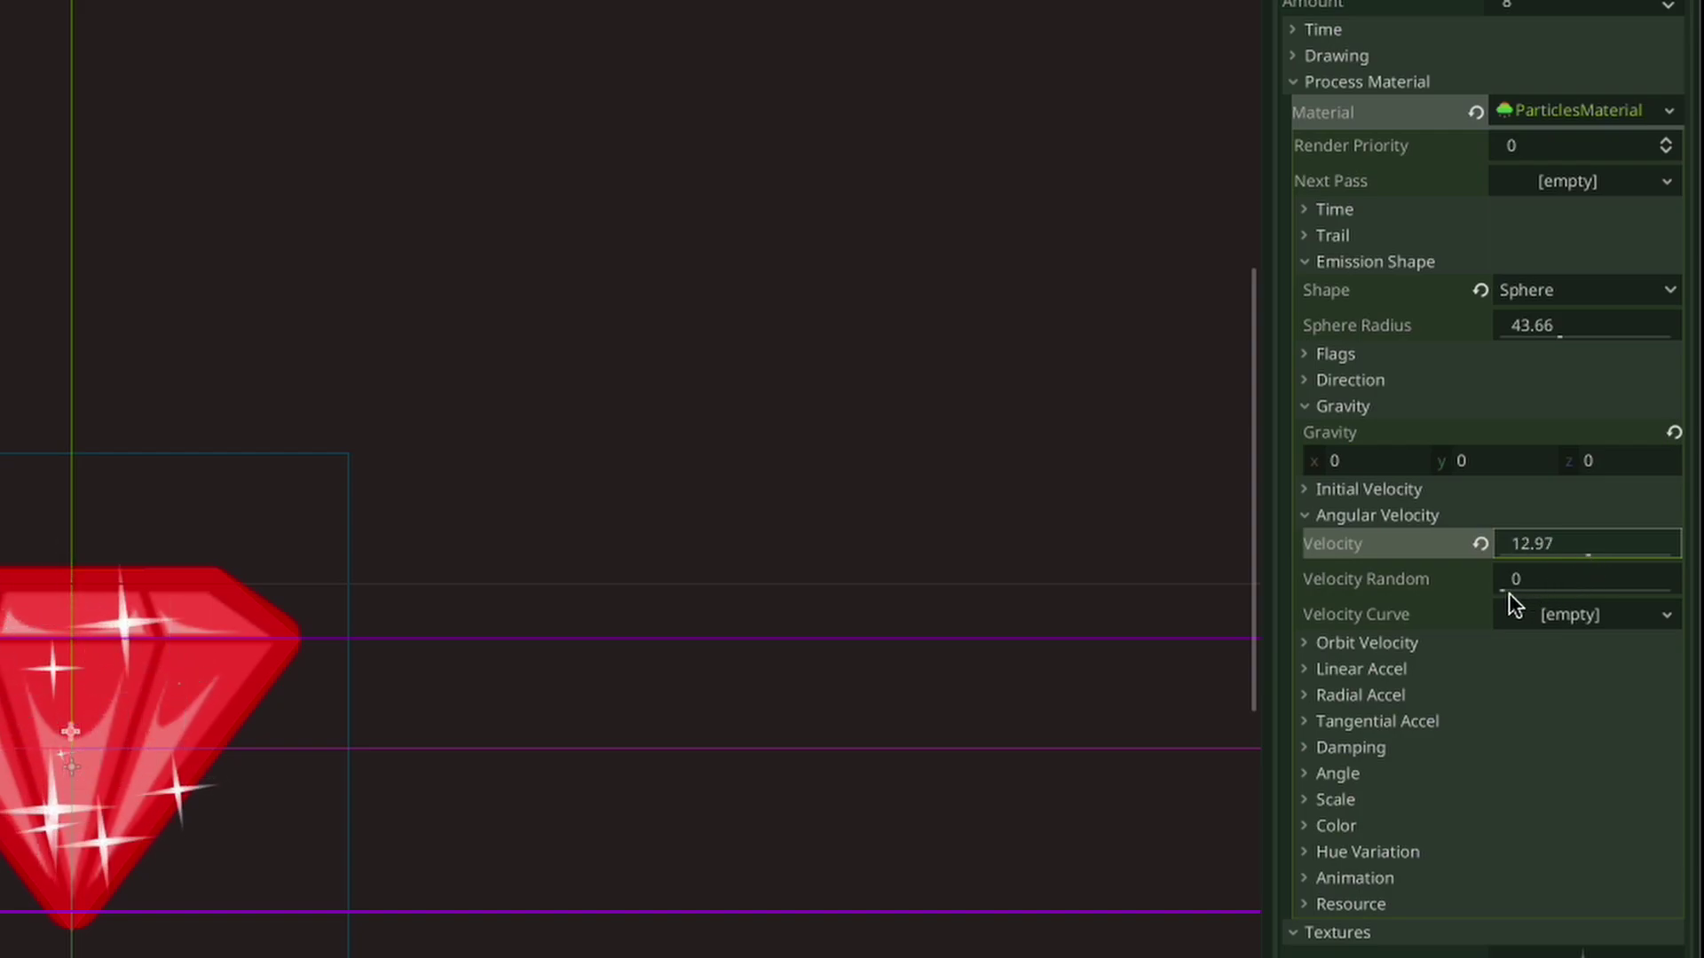
drag(1504, 590, 1535, 592)
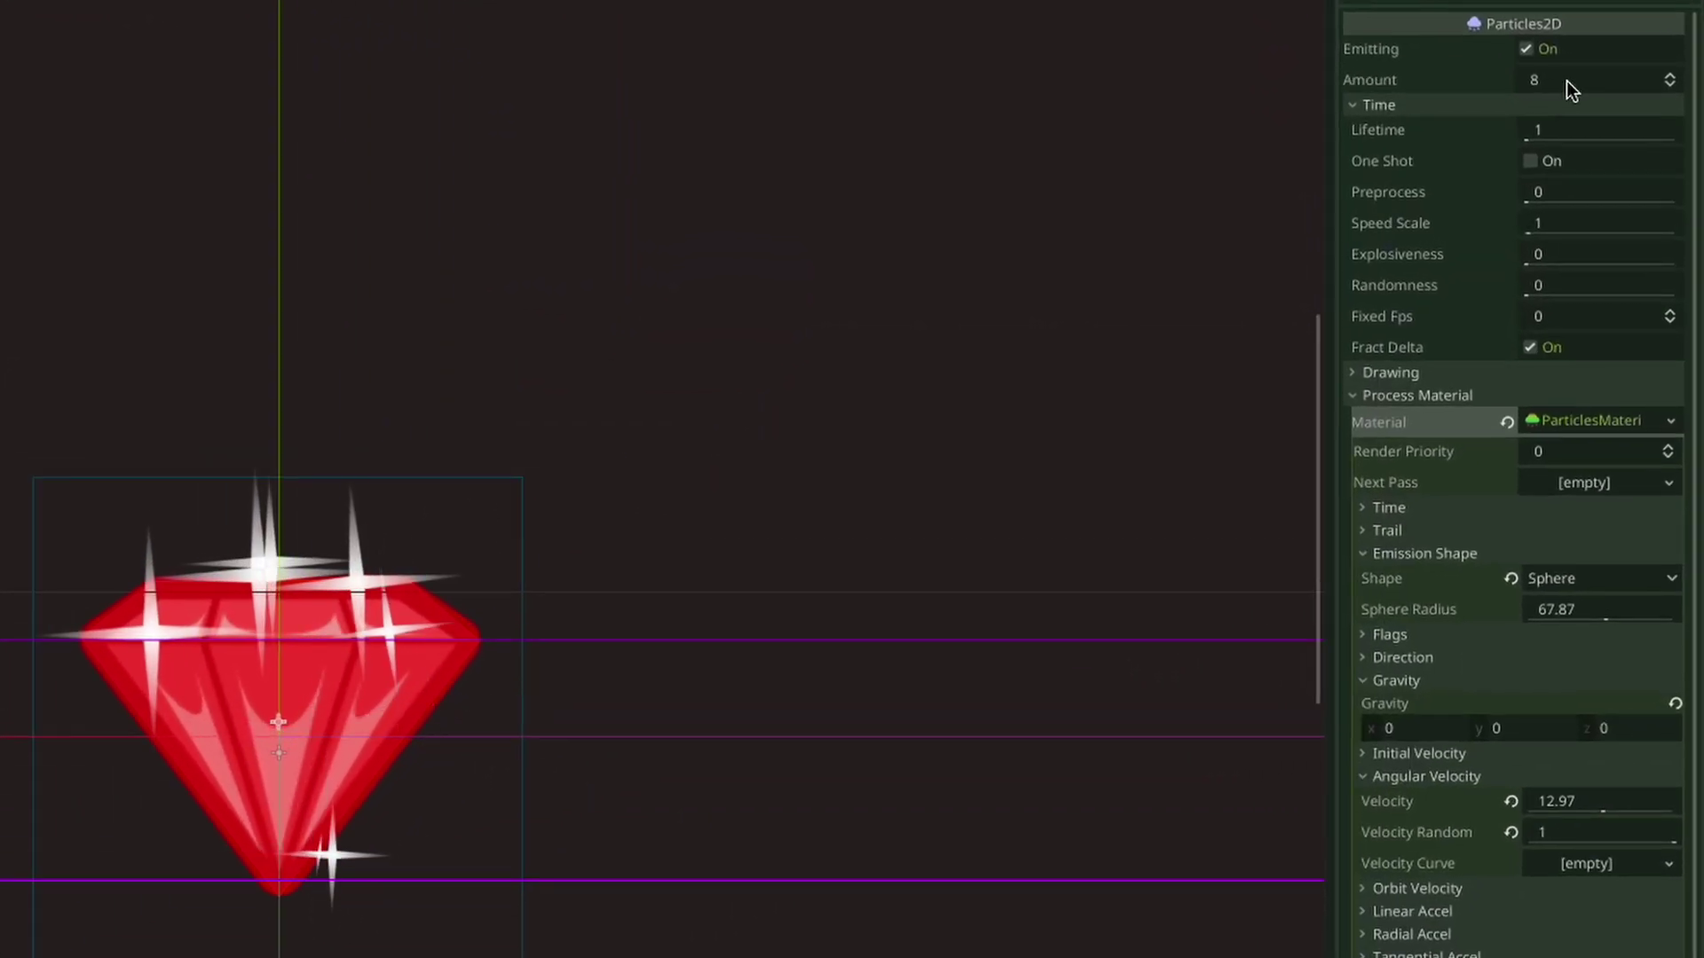
Set the particle amount to 4 and the material's y gravity to 98
click(1633, 152)
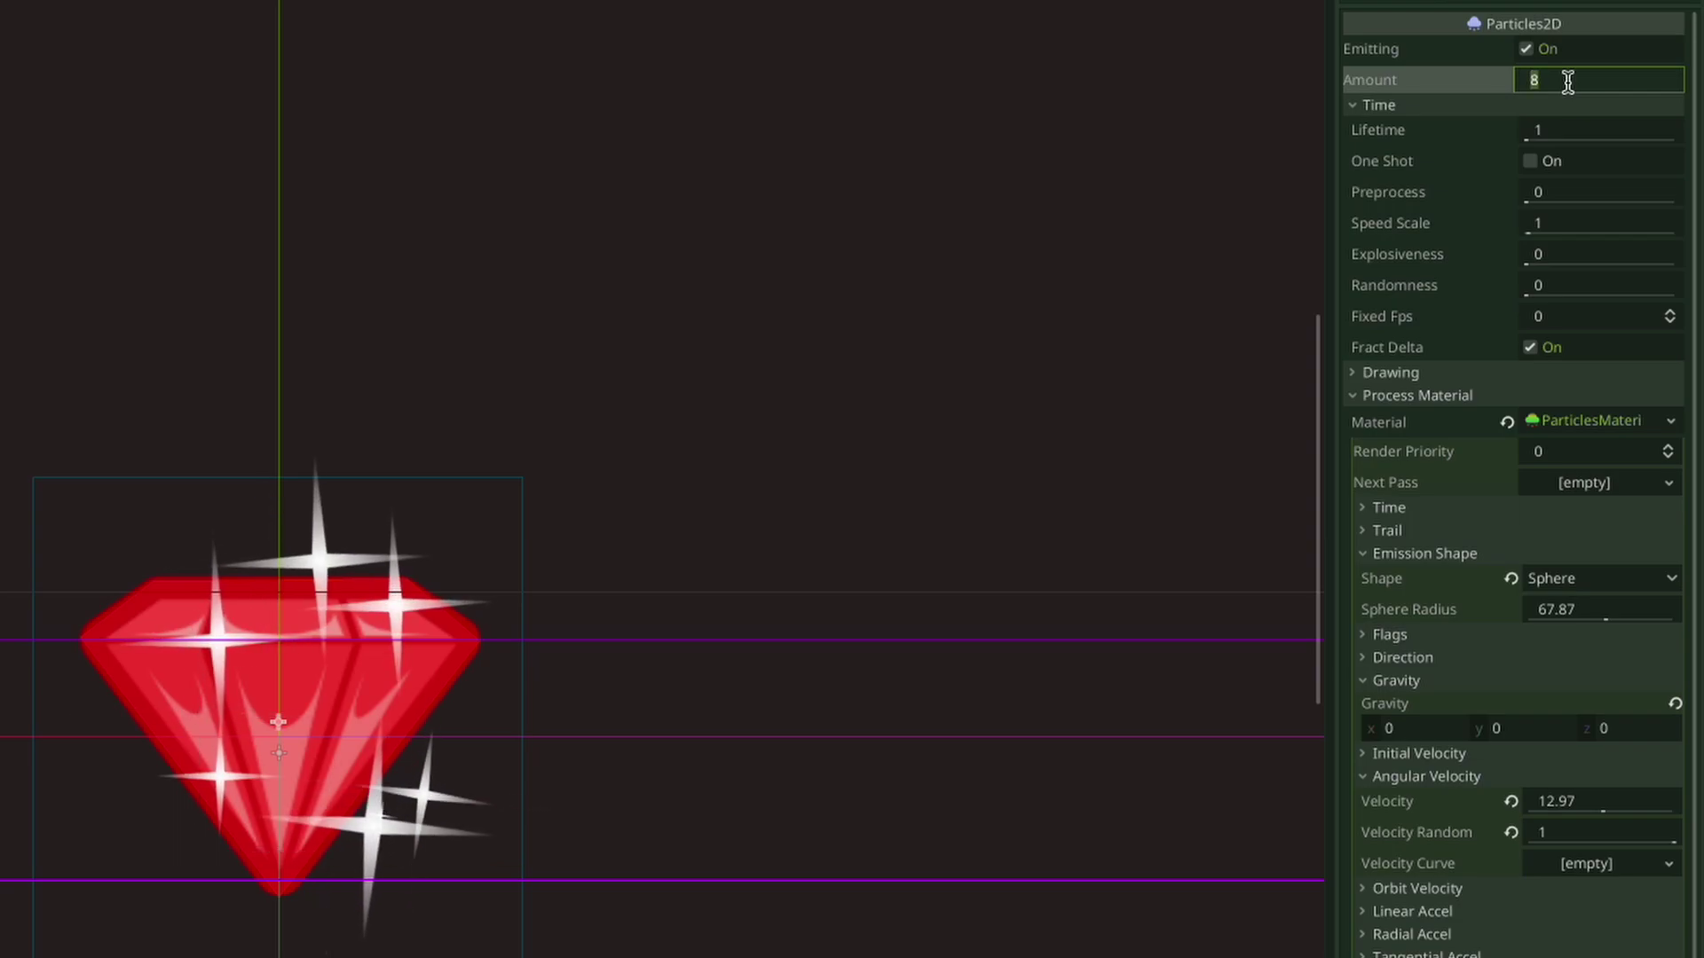
click(1351, 106)
click(1558, 78)
text(48)
key(Return)
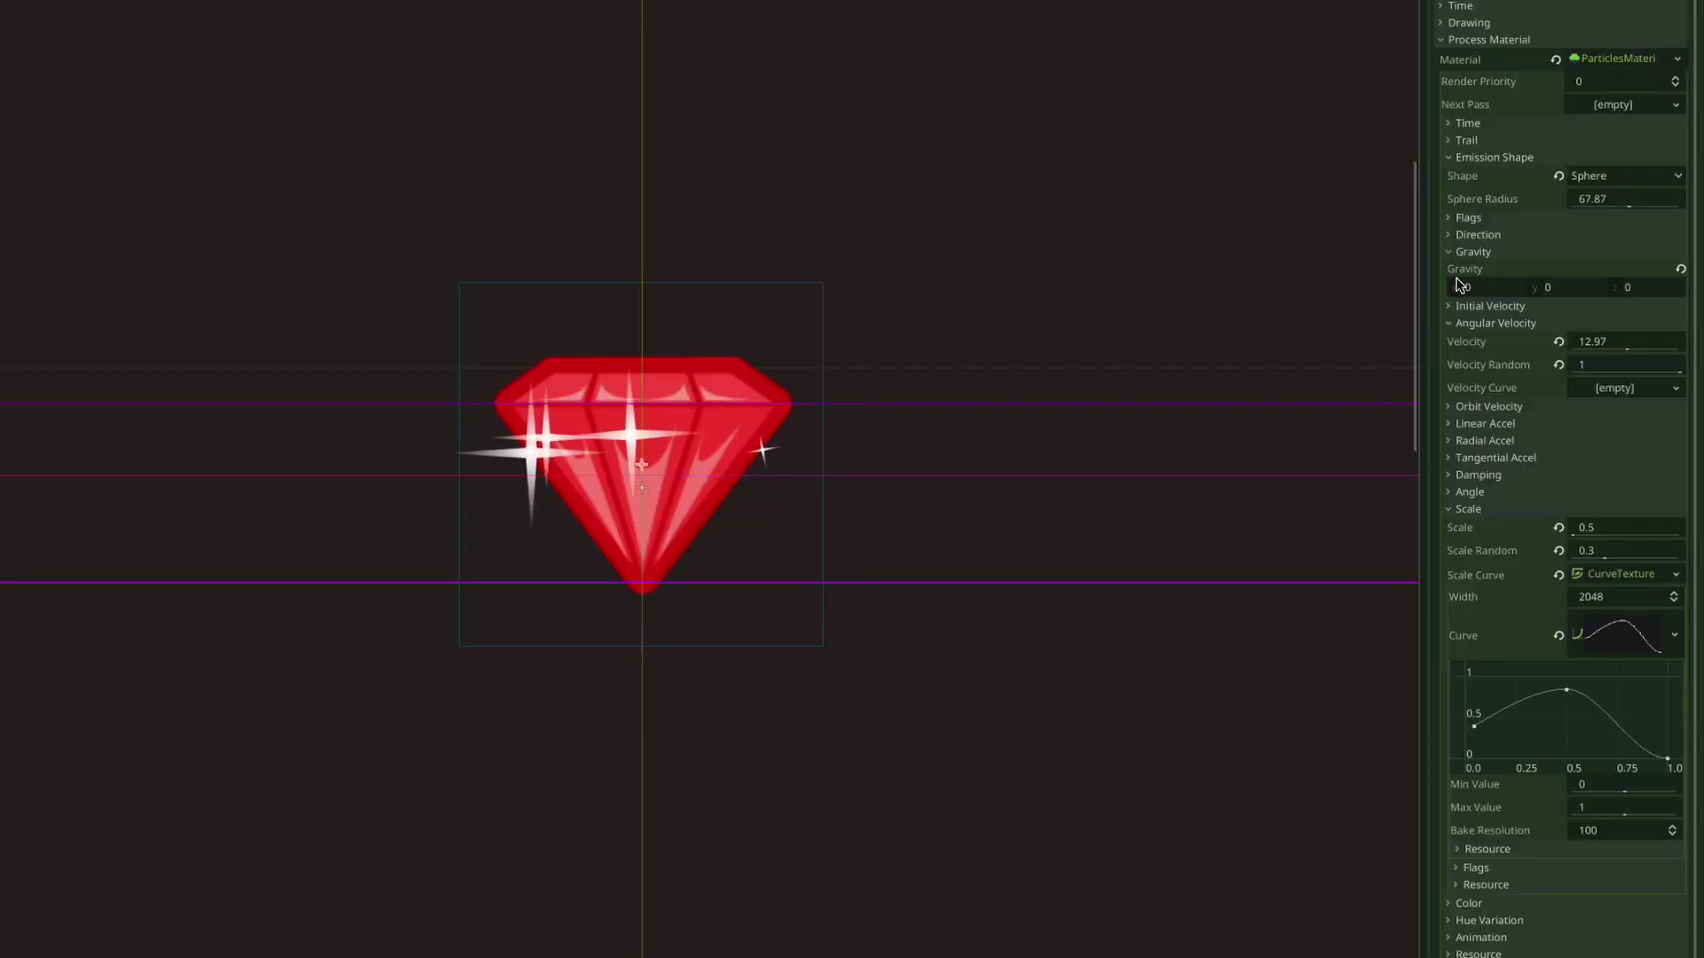
click(1566, 287)
text(98)
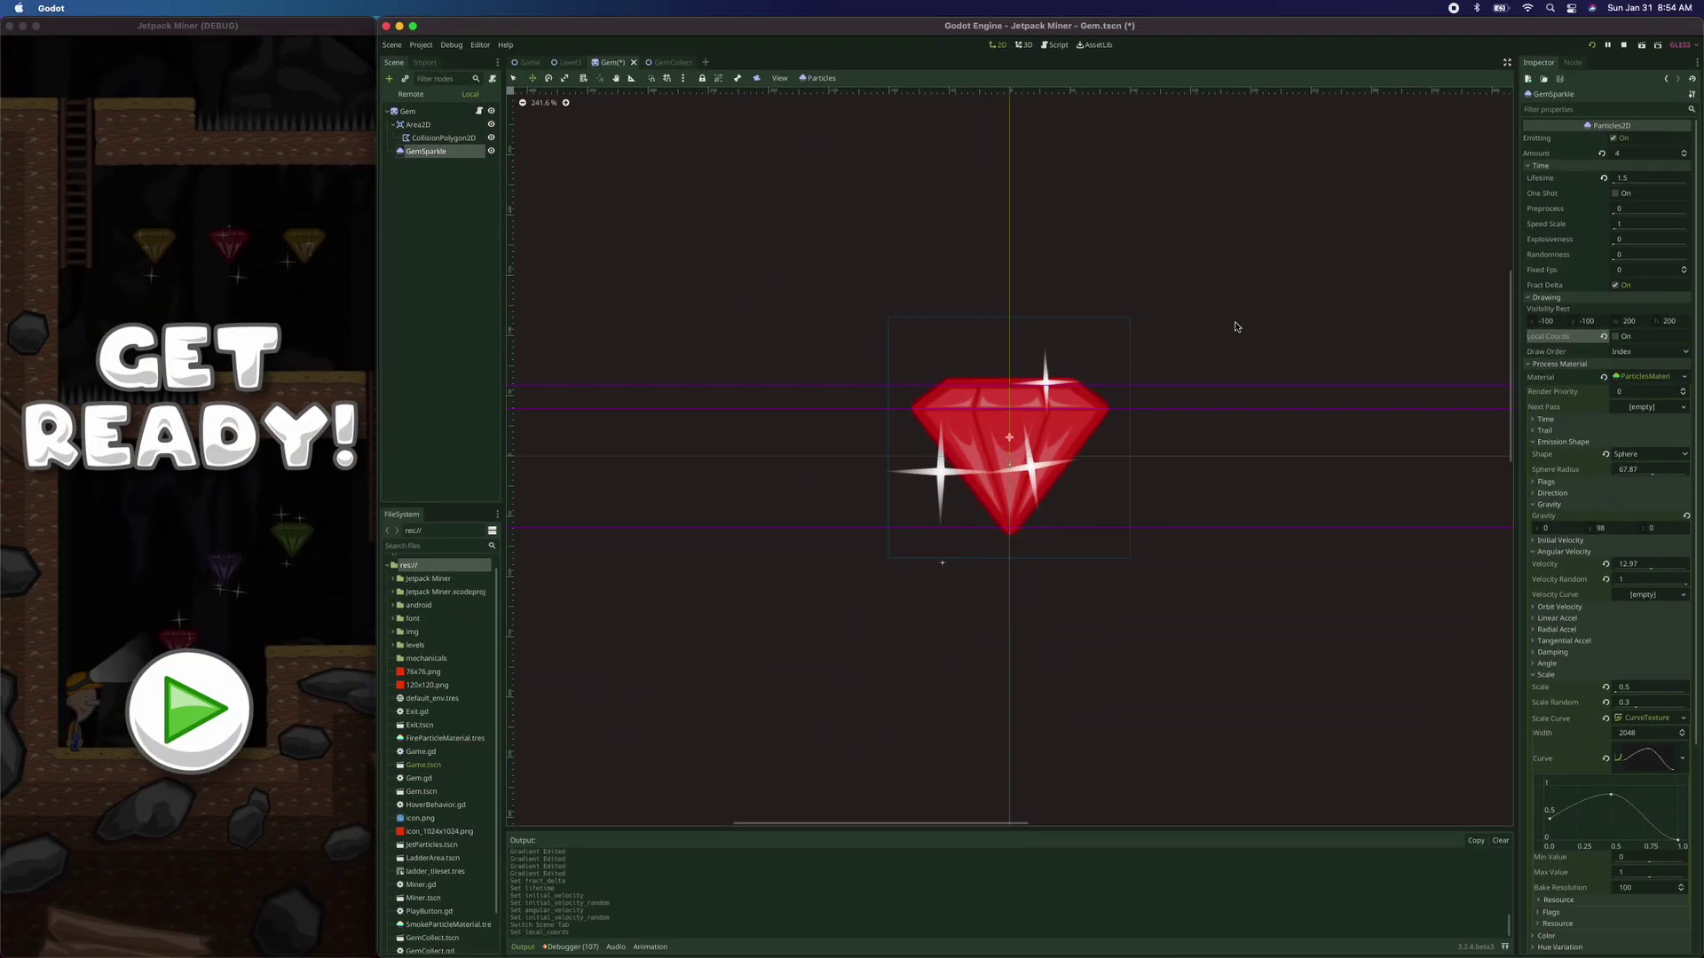
Save the Gem scene and rename the Particles2D node as GemSparkle
key(super+s)
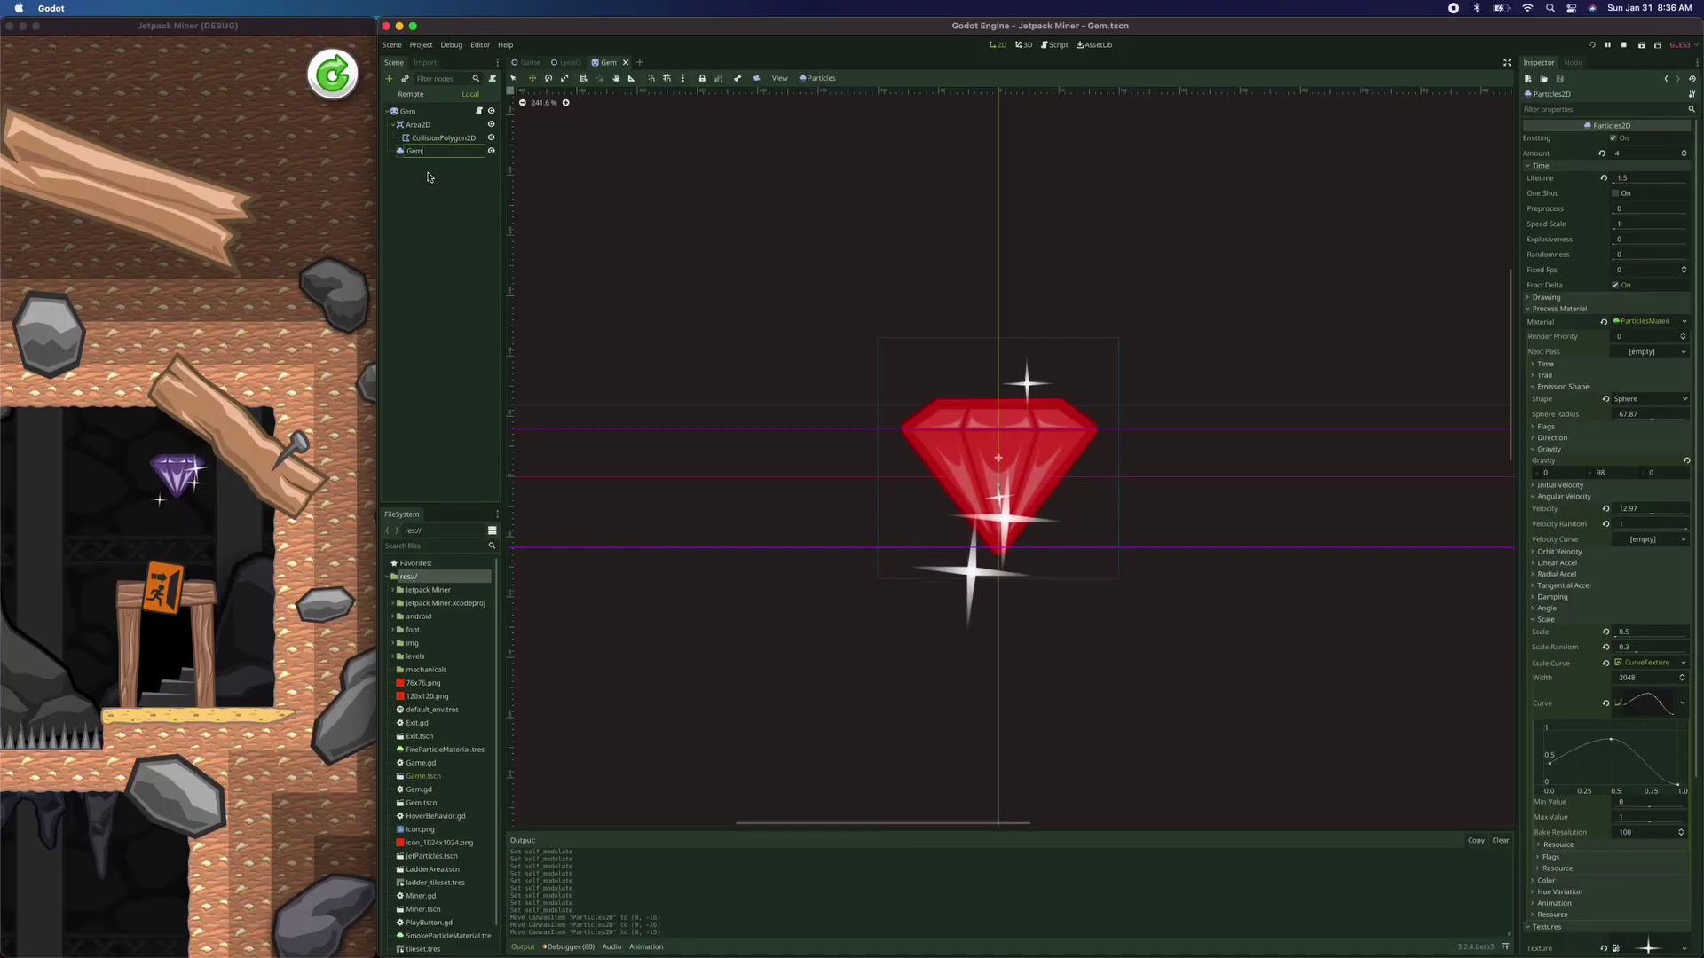
key(Return)
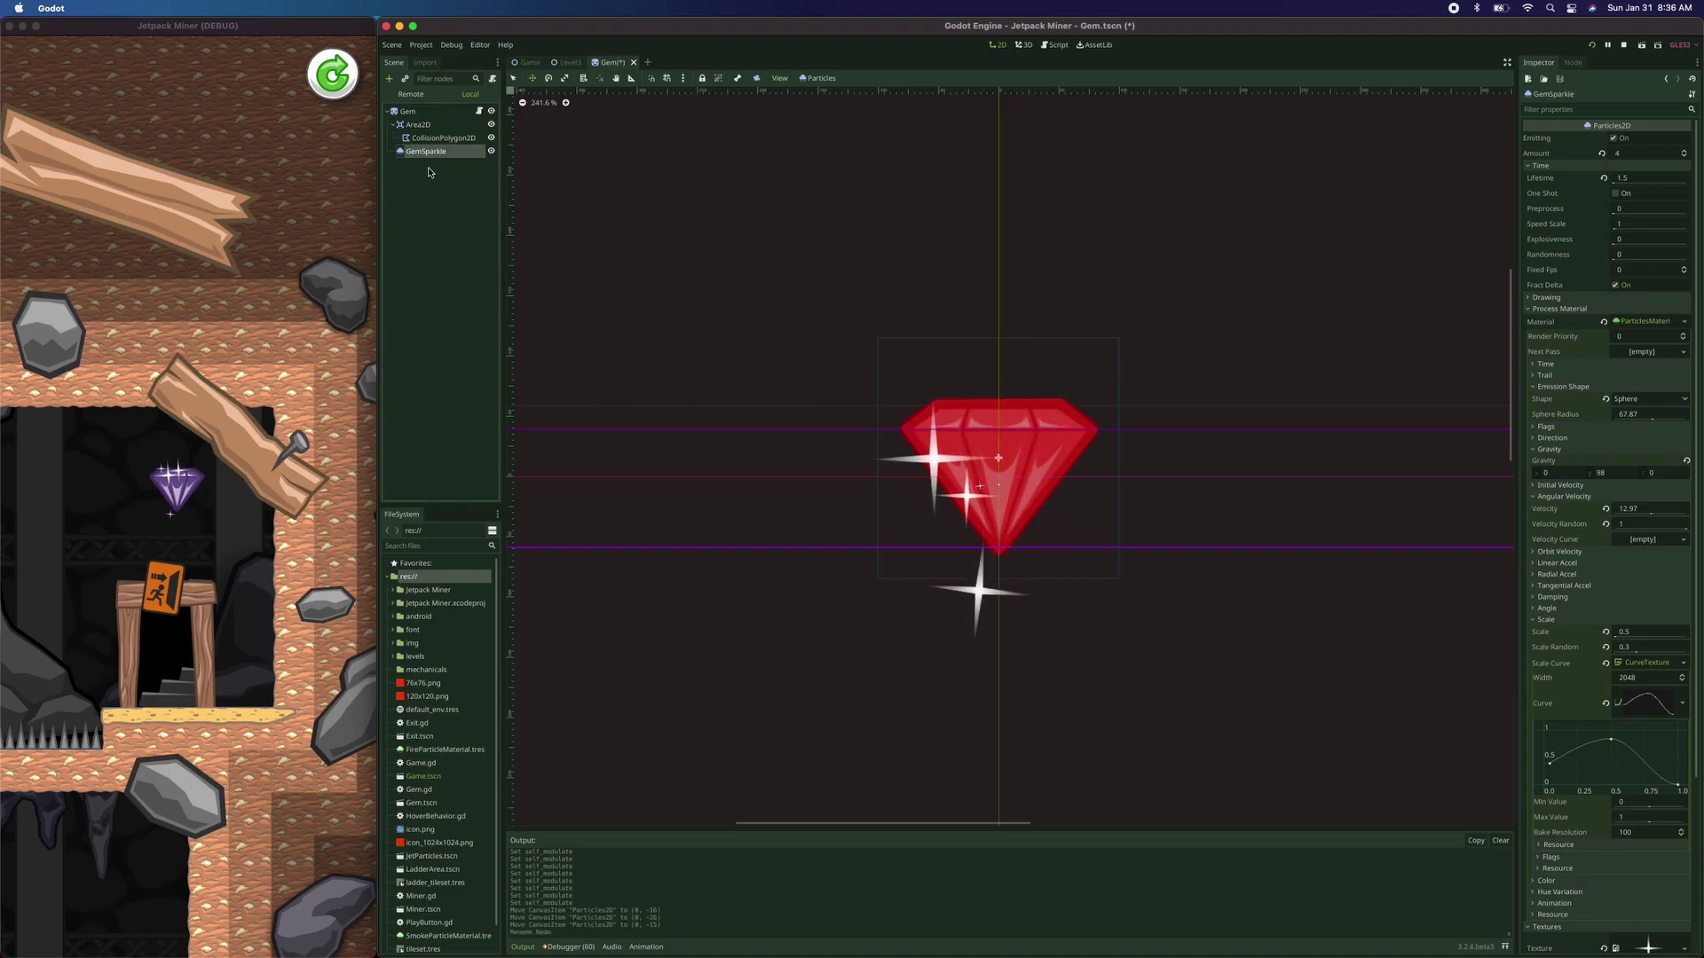
Add a Node2D as a child of the Gem root node and rename it GemCollect
click(429, 206)
key(super+a)
key(Down)
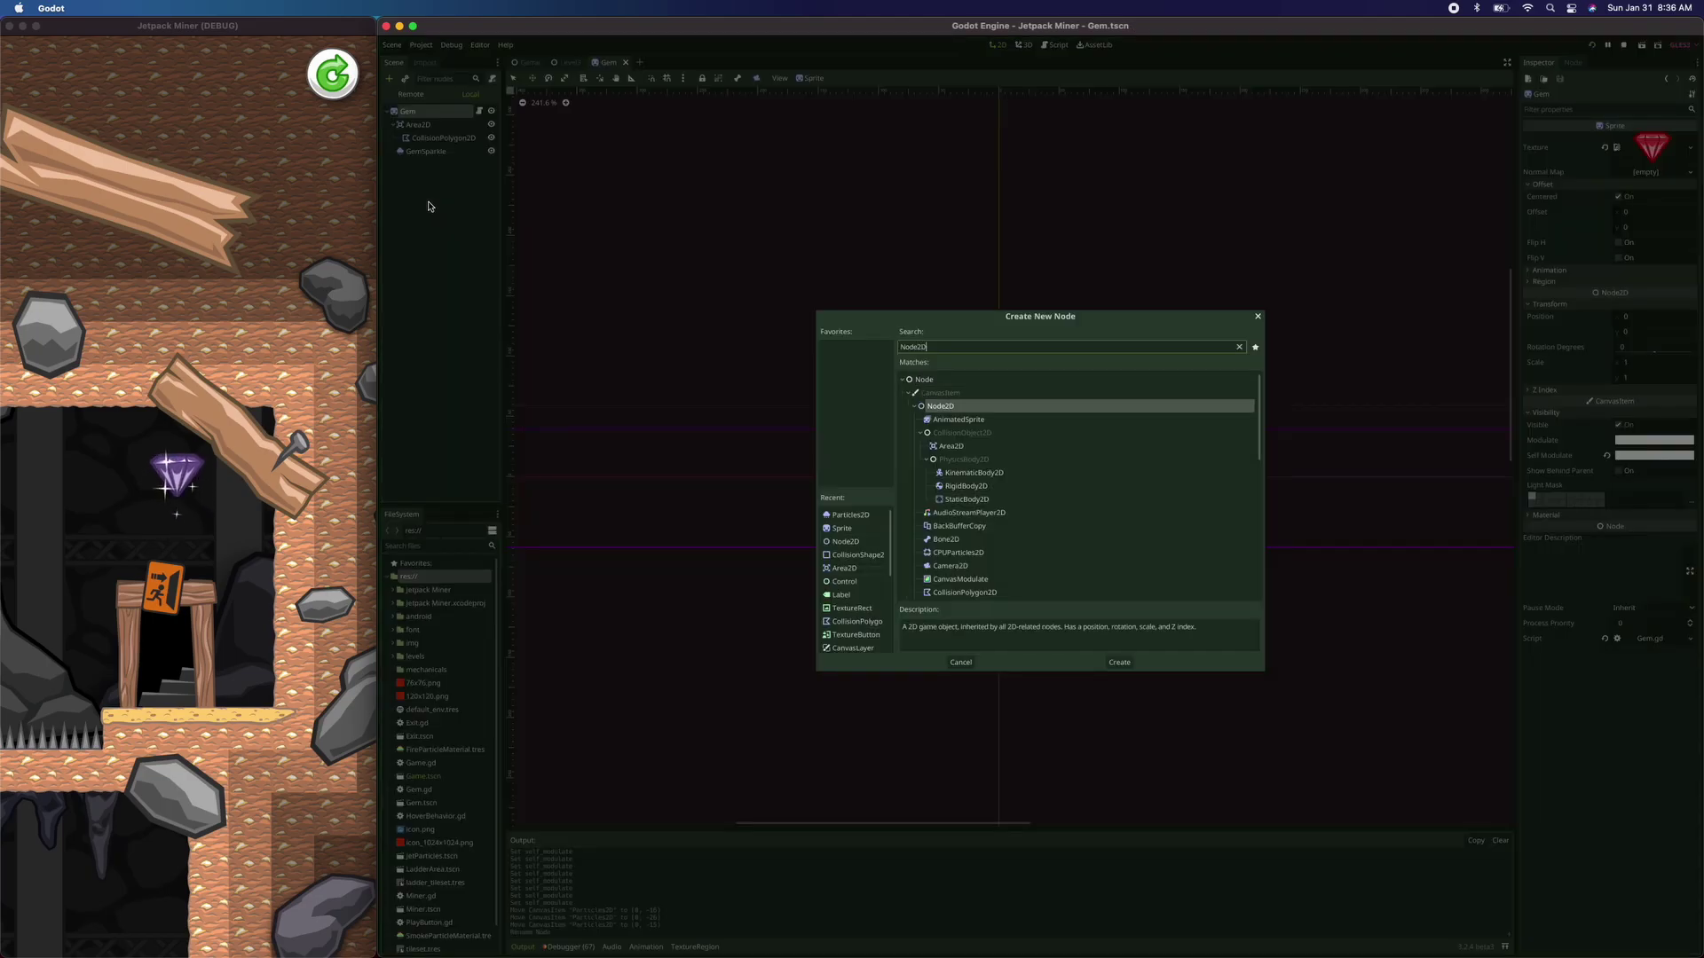
key(Return)
double_click(588, 317)
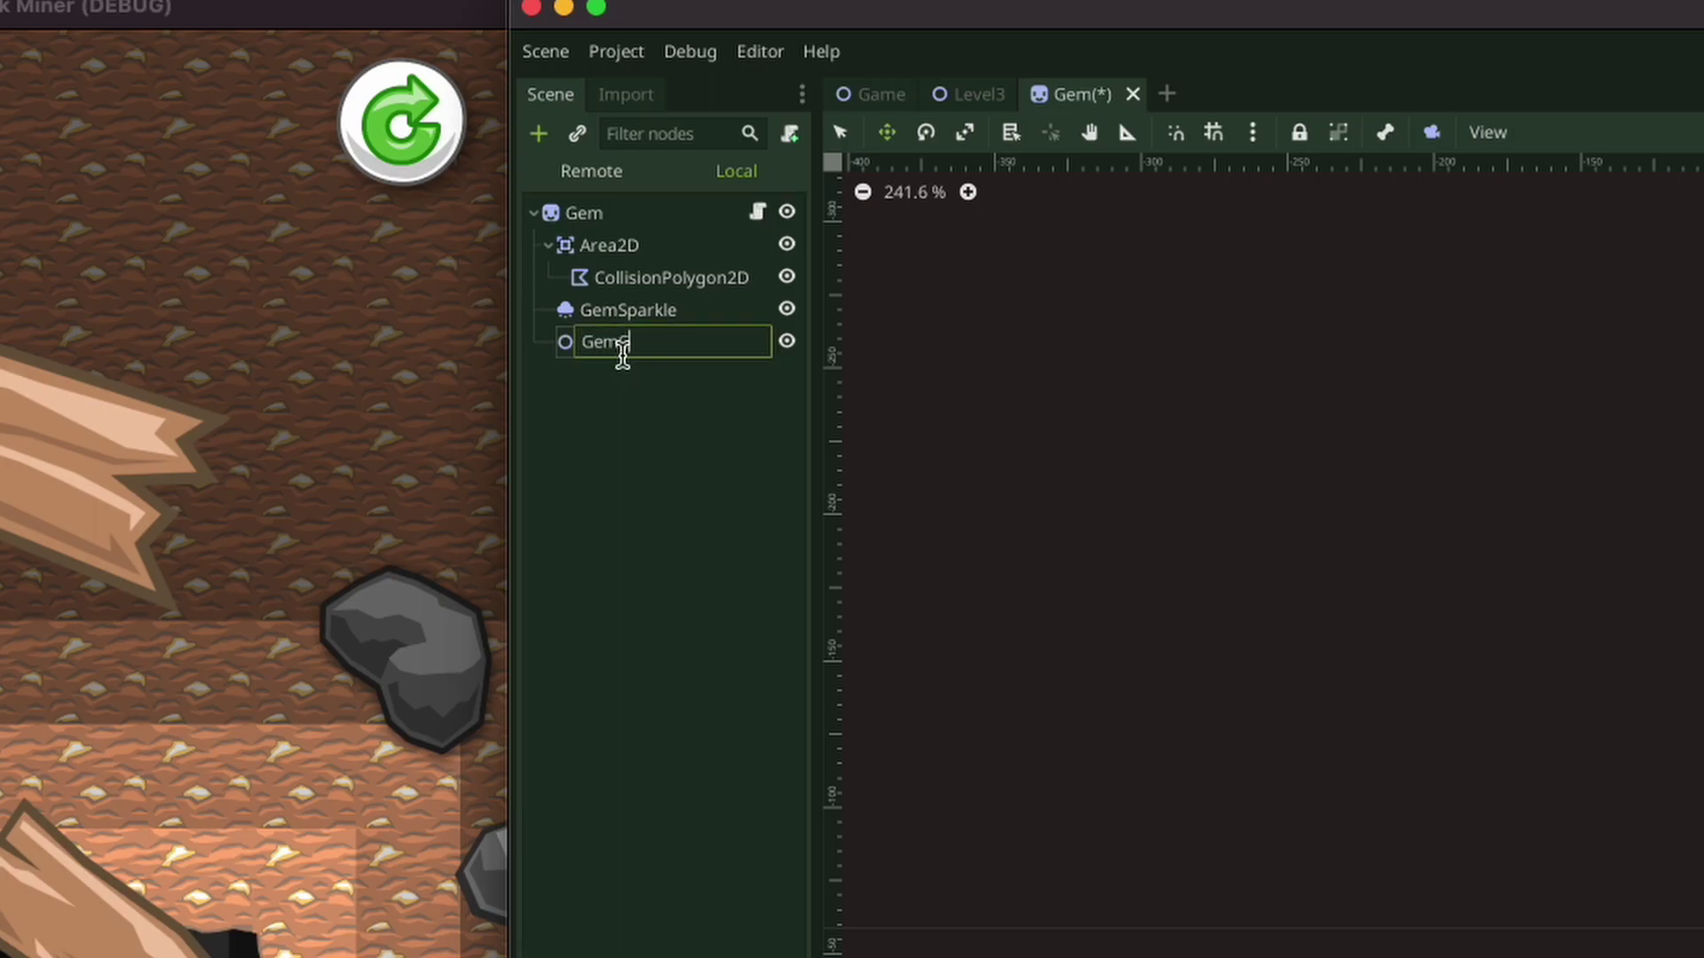
key(Return)
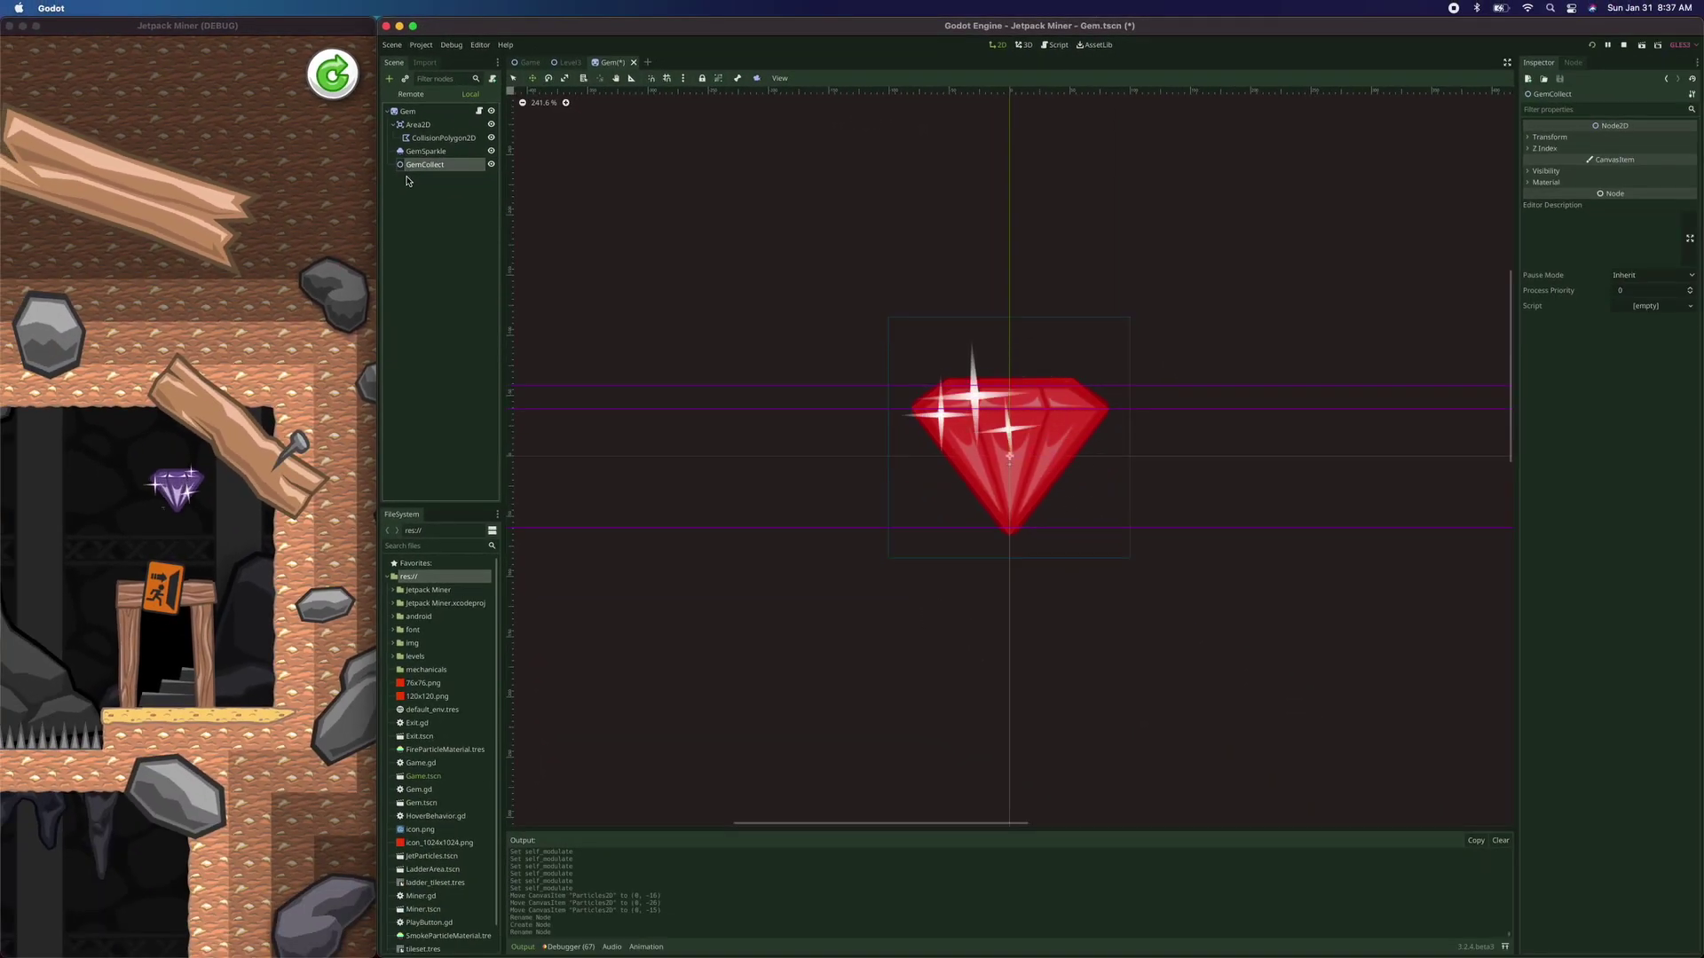
Add a Particles2D child under GemCollect and rename it CollectExplosion
key(super+a)
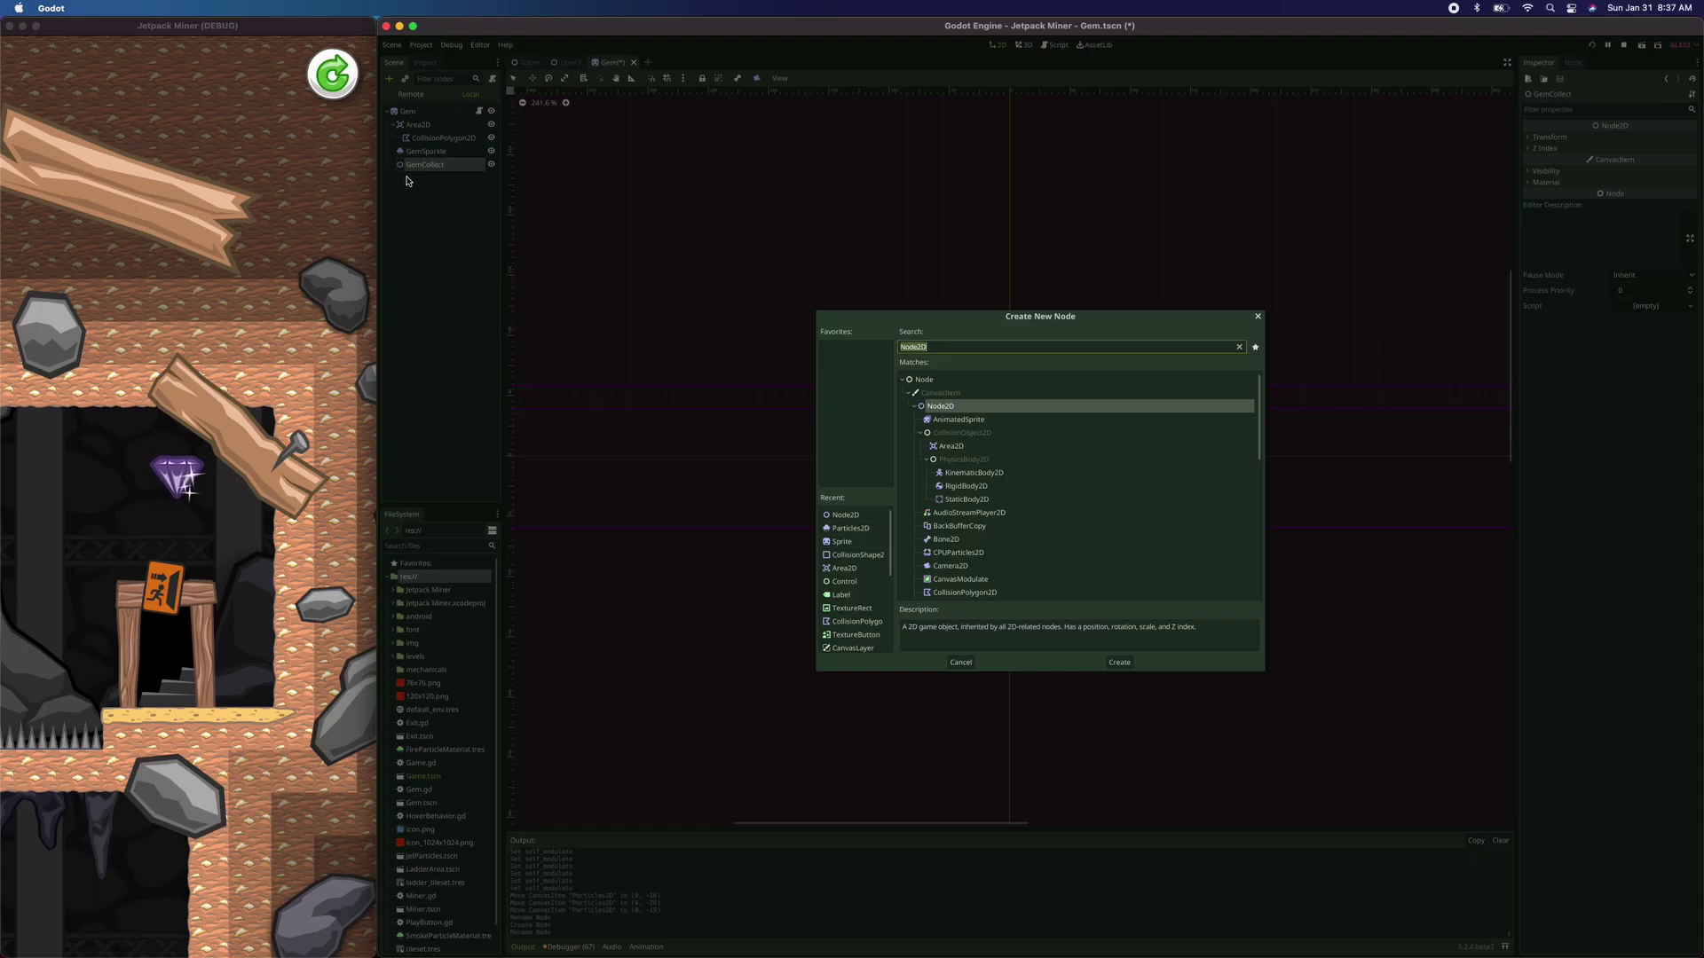
text(Part)
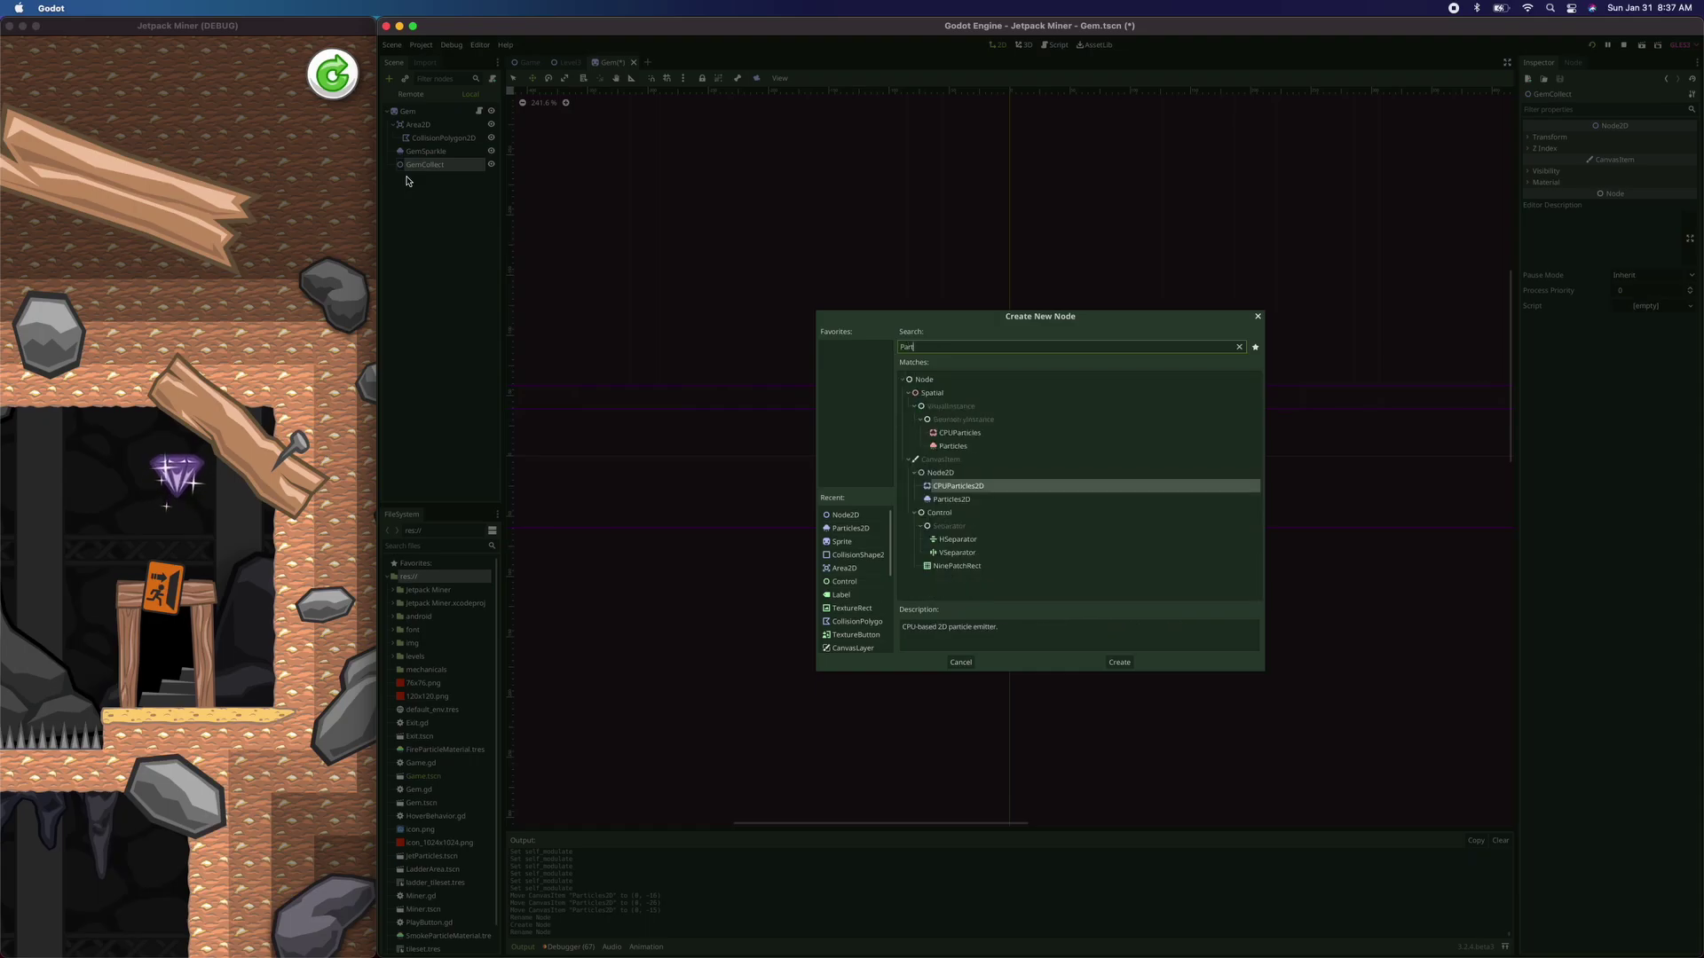
double_click(949, 500)
double_click(440, 177)
text(CollectExplosion)
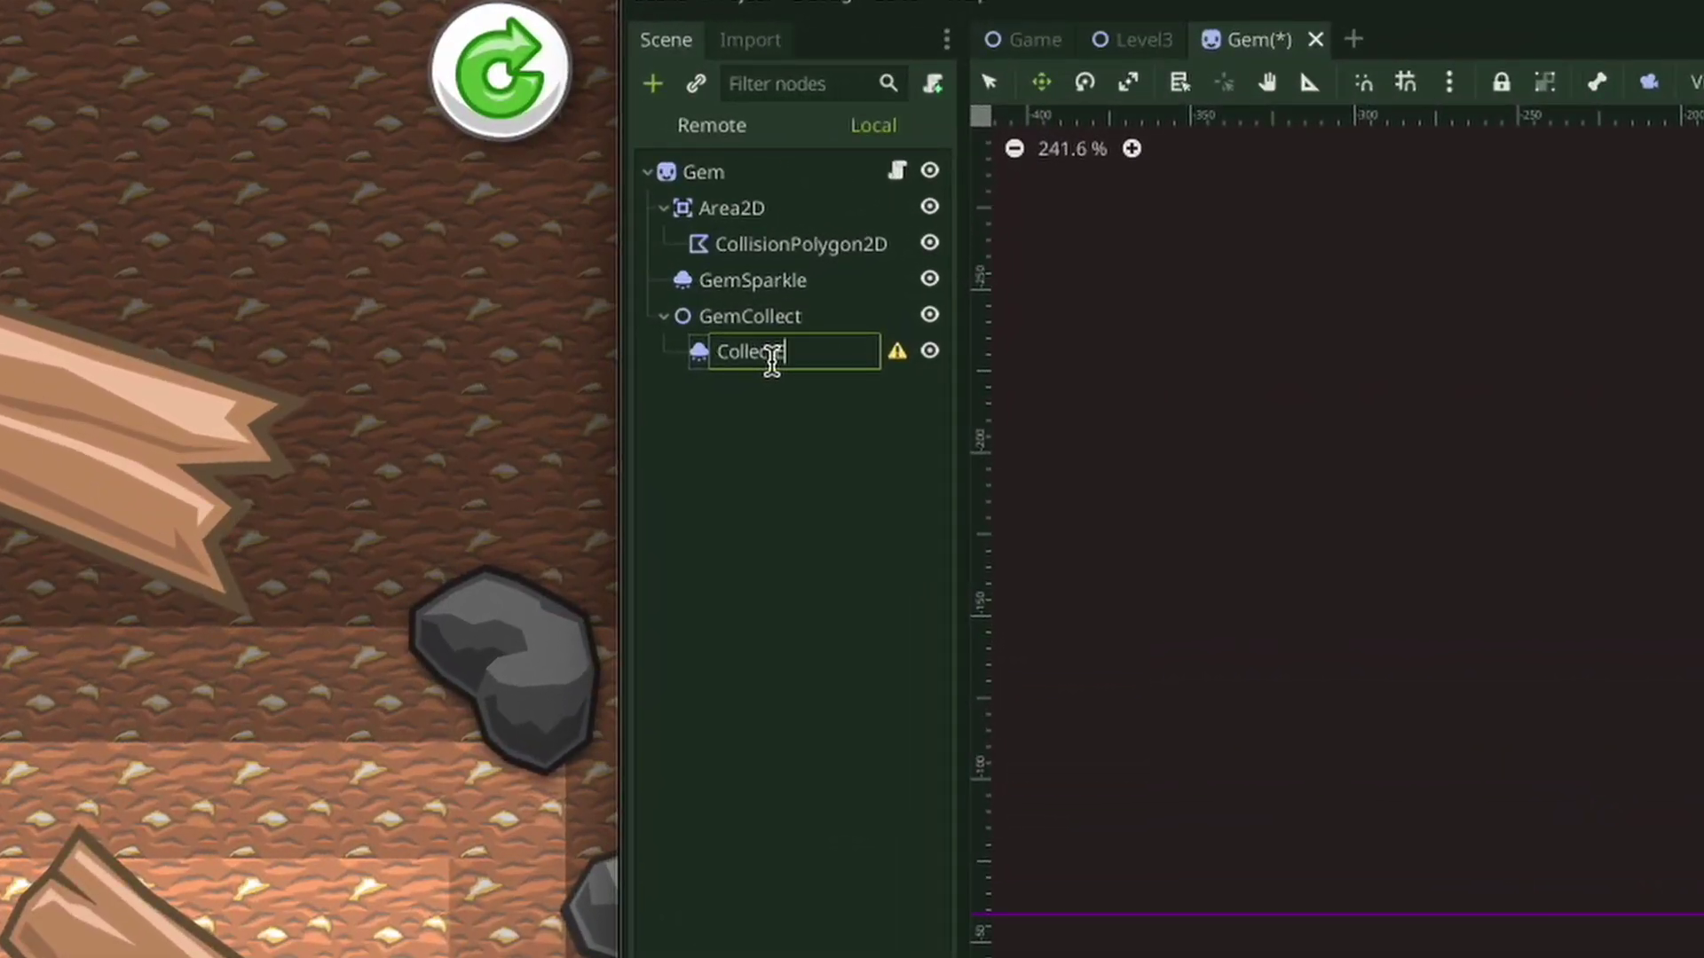
key(Return)
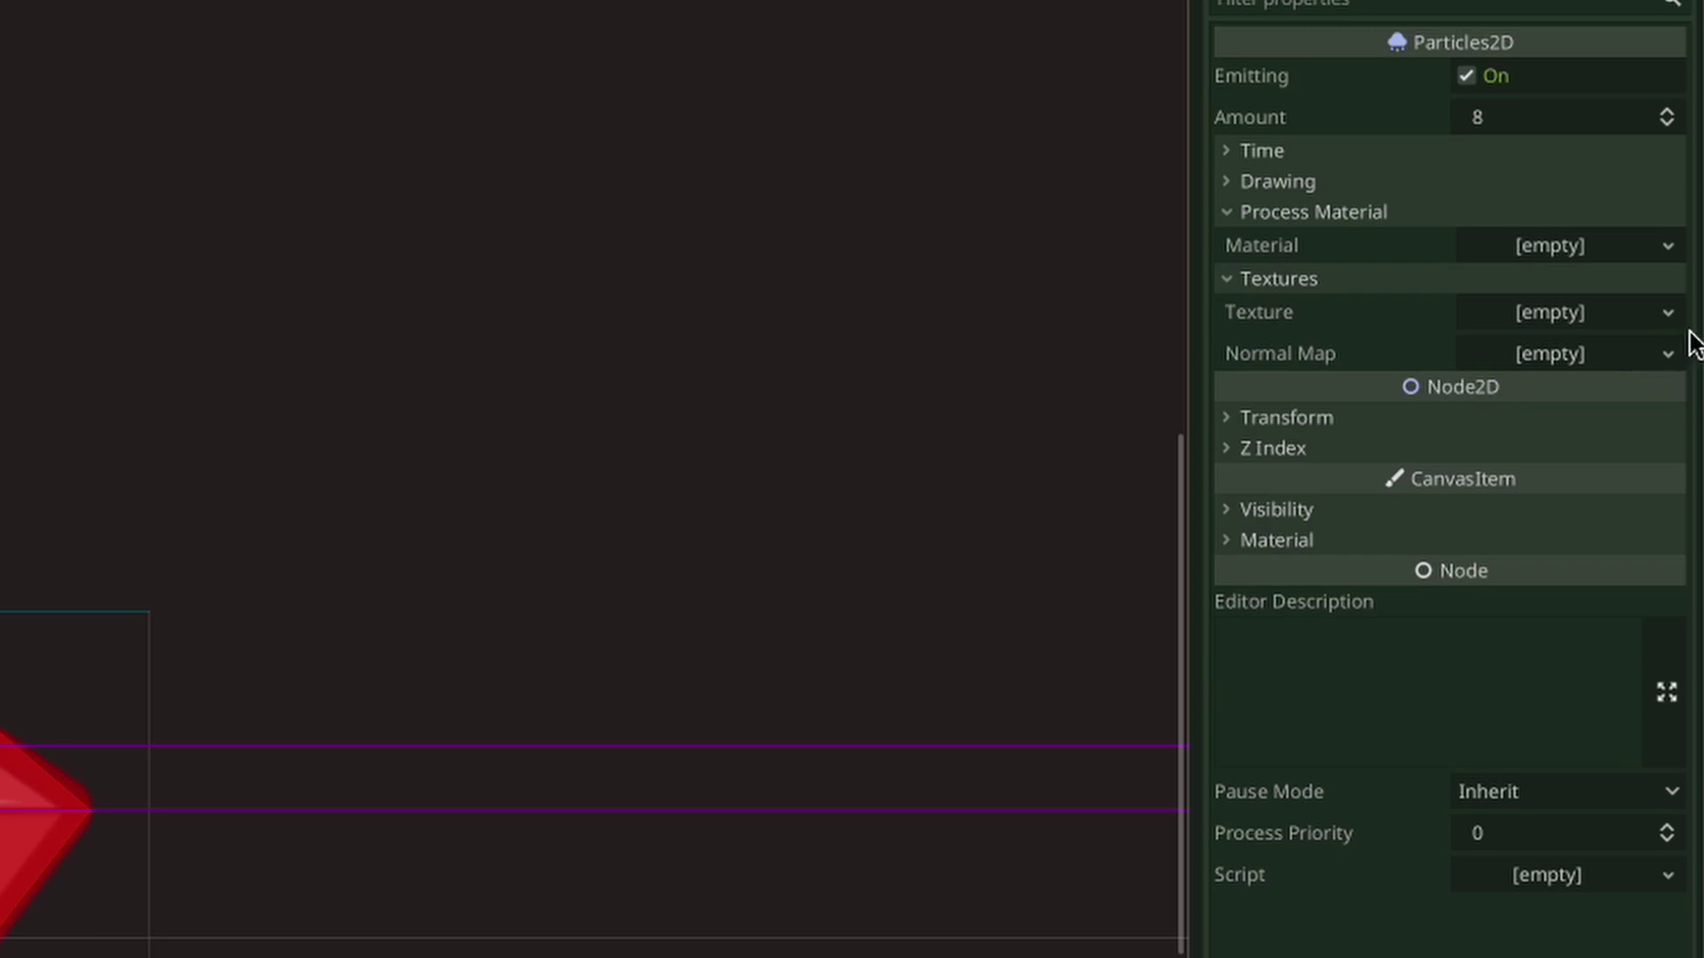
Assign Sparkle.png from the img folder as the texture of the CollectExplosion particles
click(1668, 312)
click(1500, 791)
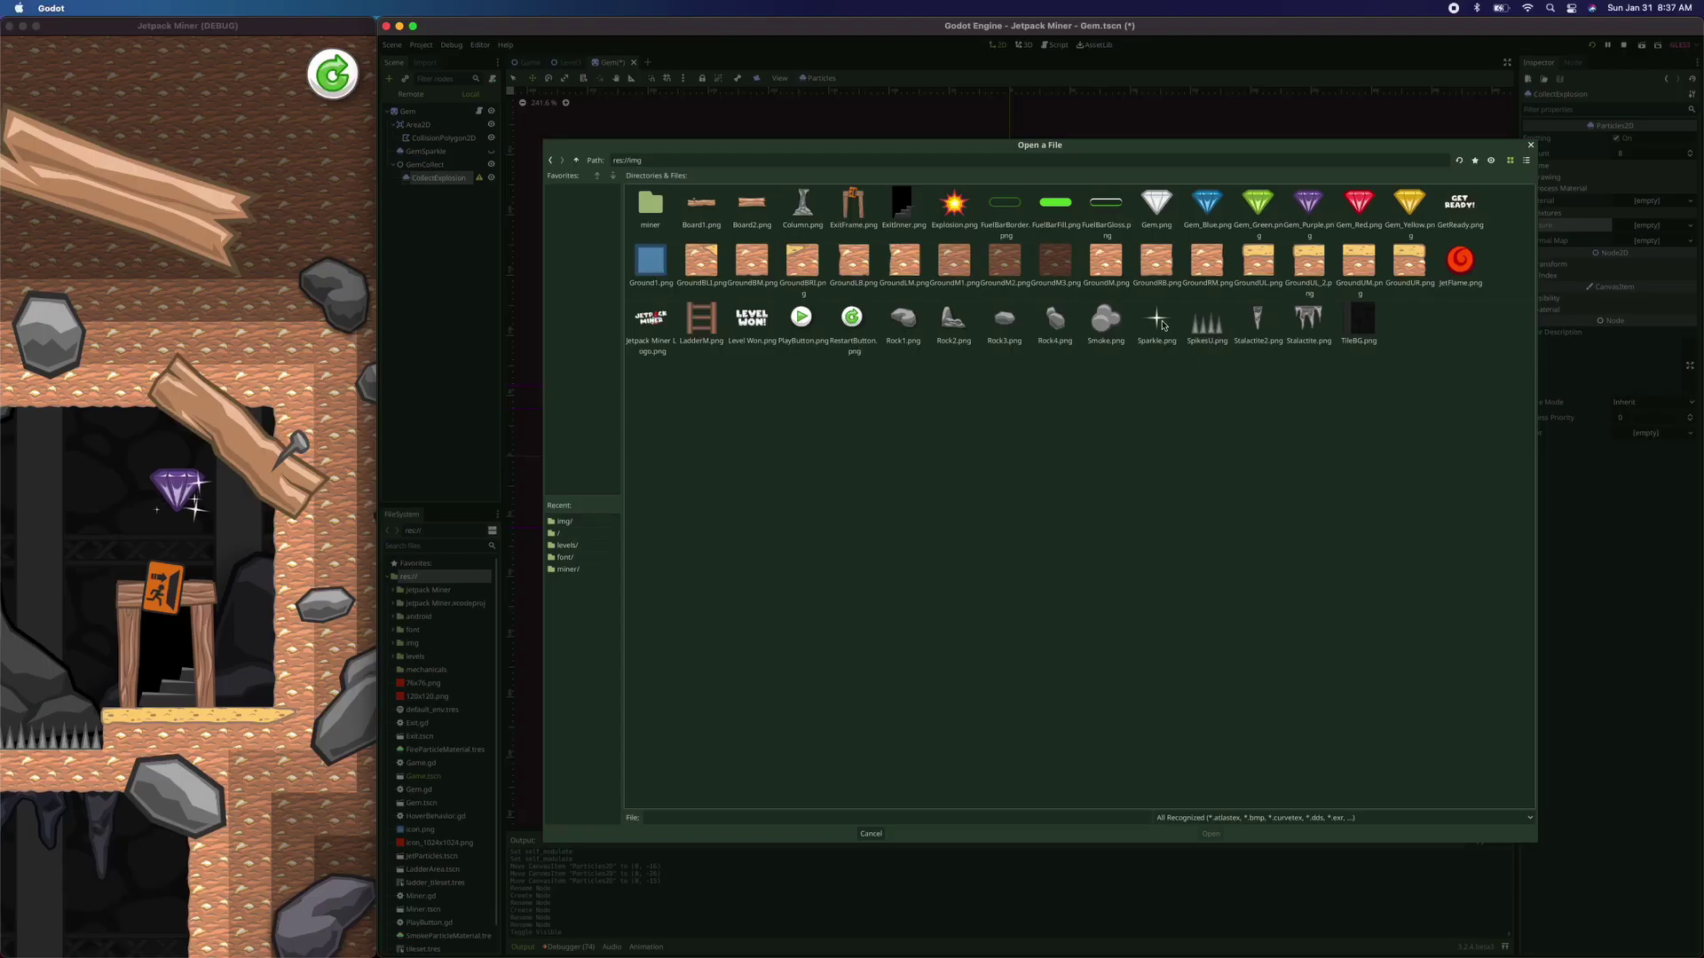
double_click(1158, 320)
Make CollectExplosion one-shot with an explosiveness of 1 and give it a new ParticlesMaterial
click(1530, 166)
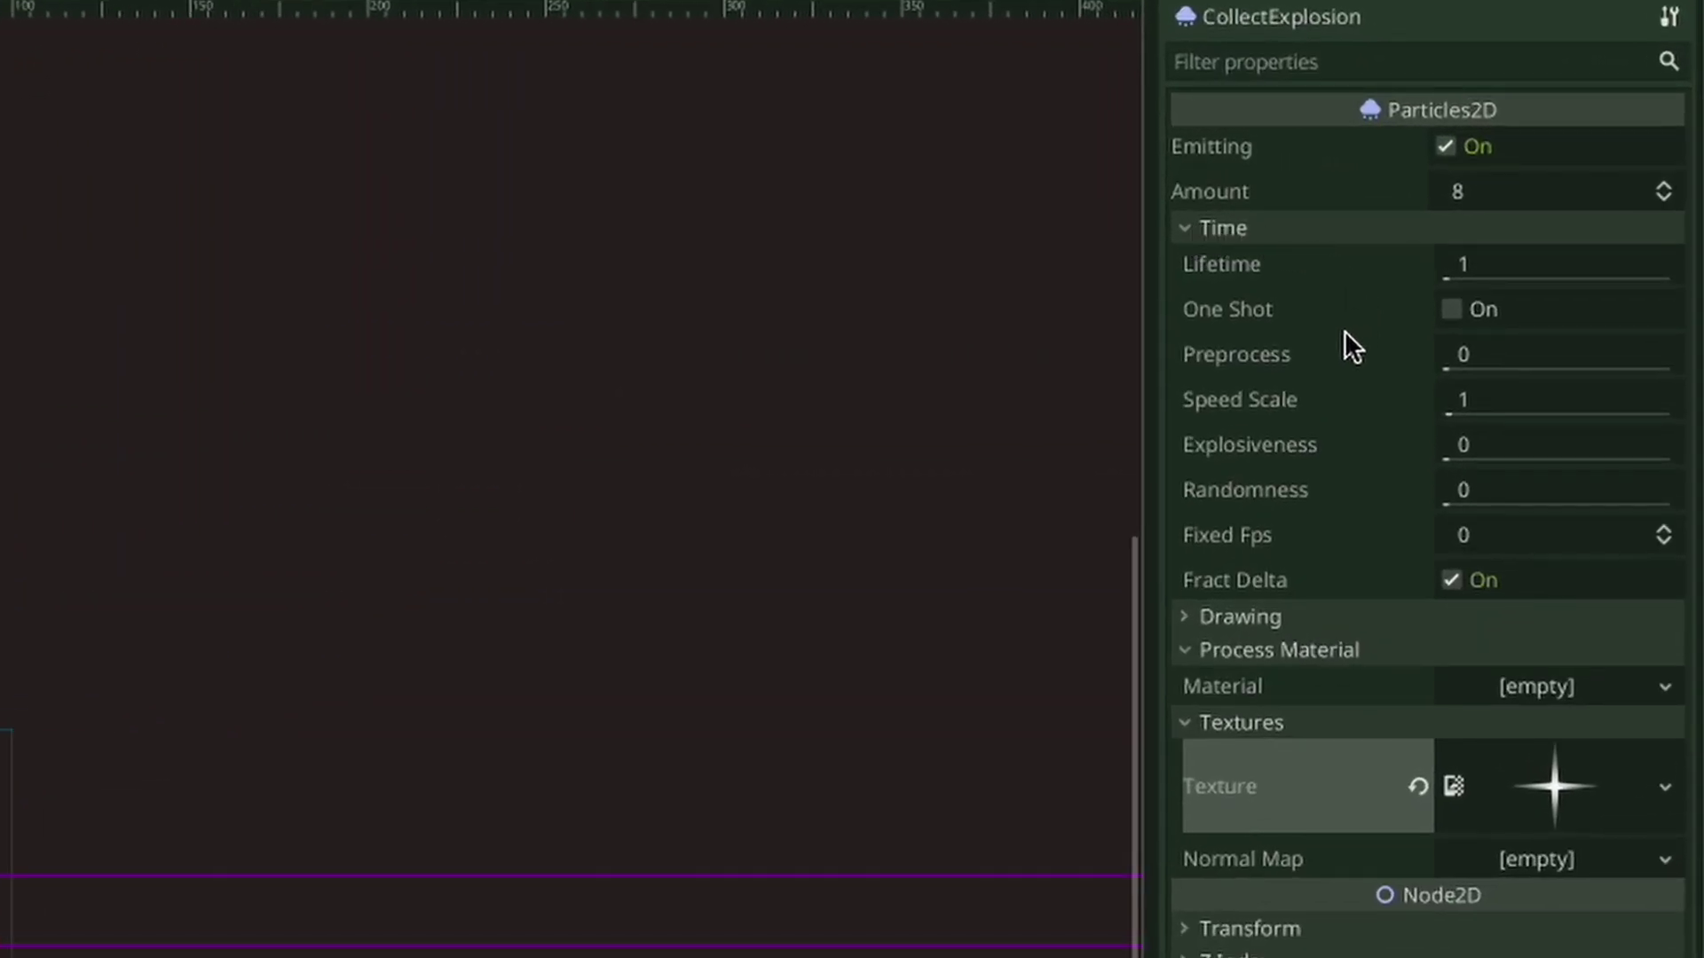
click(1450, 312)
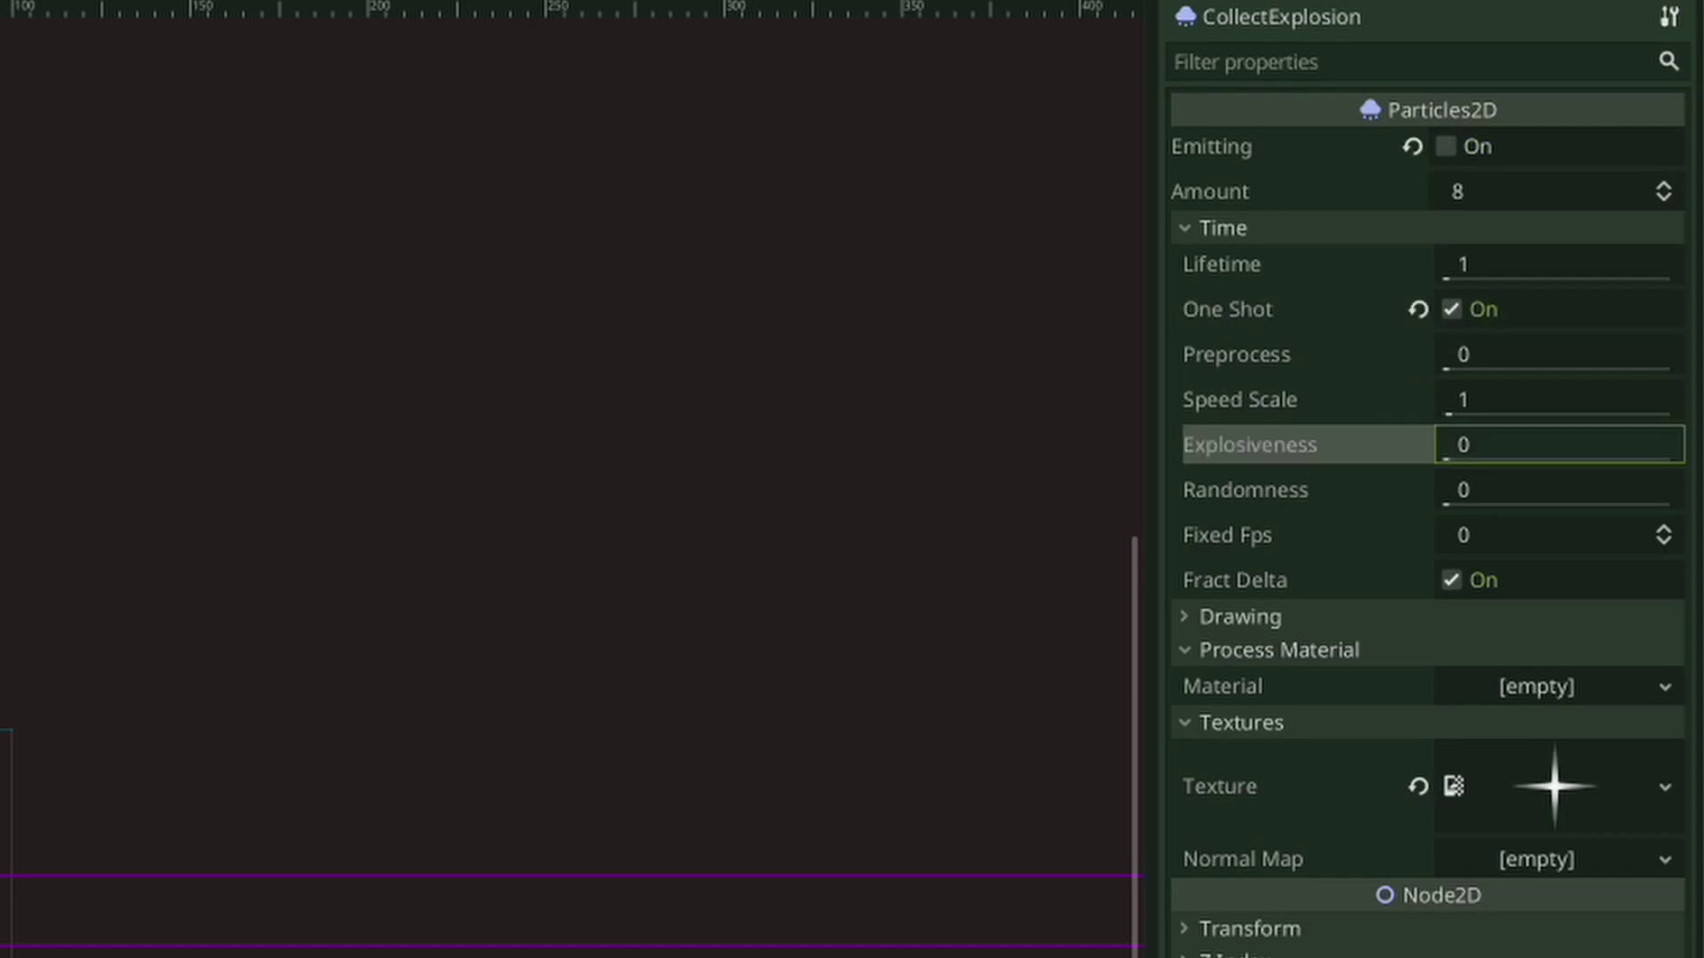
key(Return)
click(1473, 686)
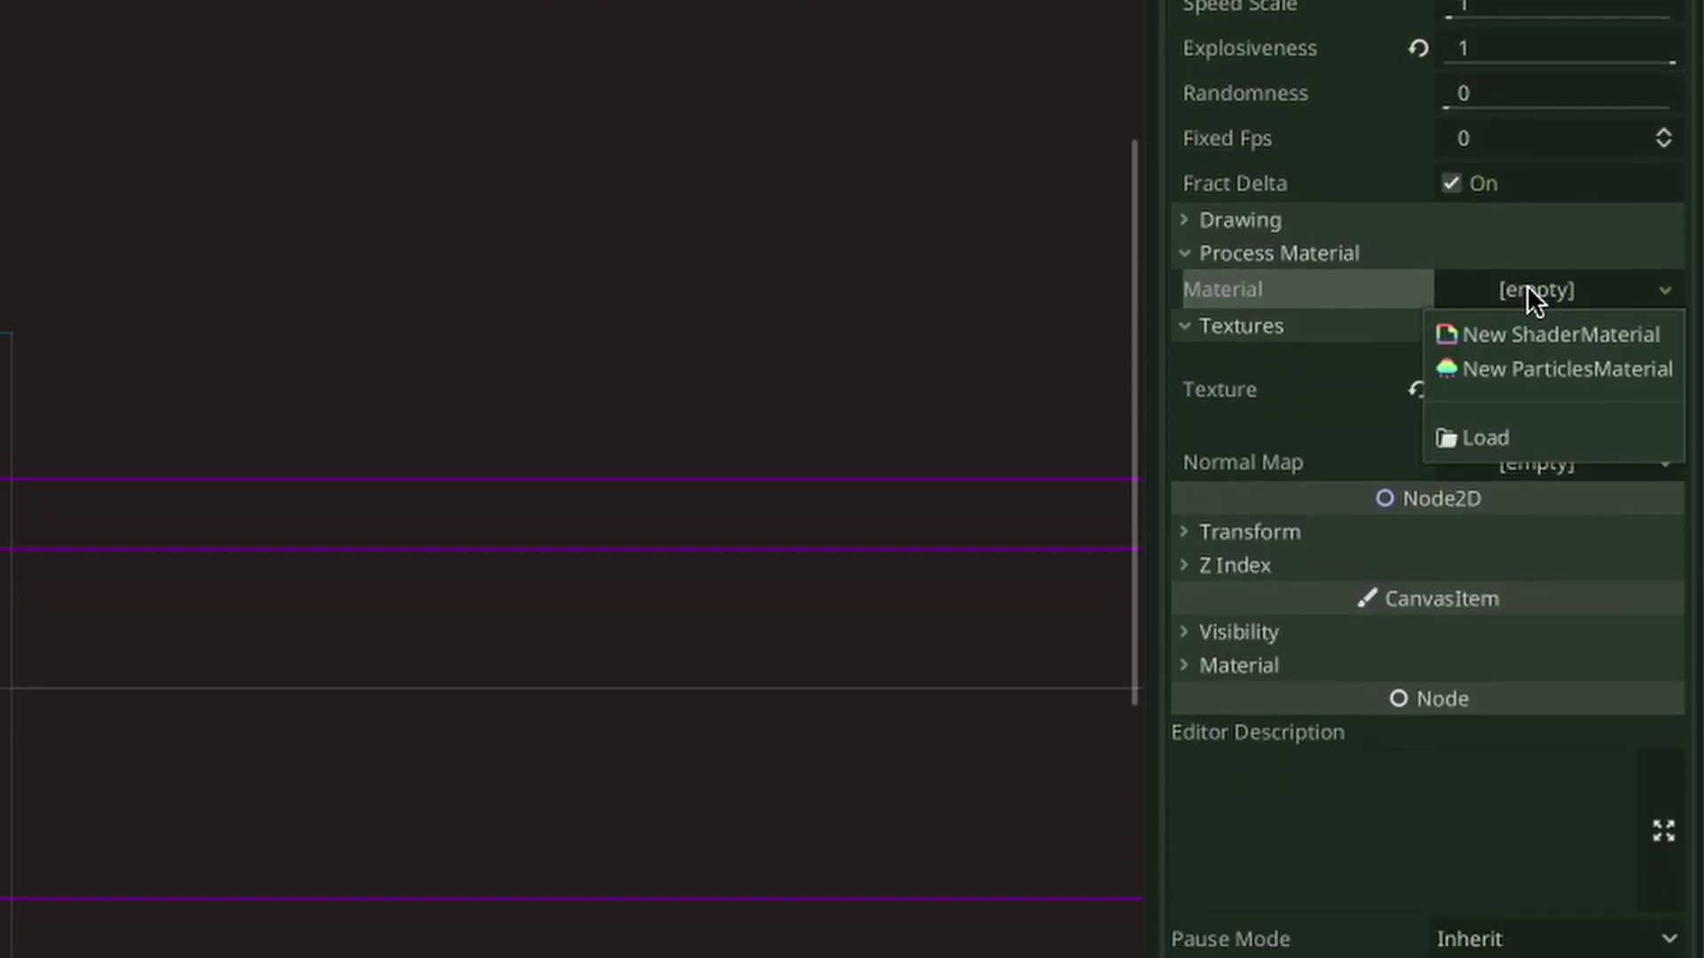
click(1563, 200)
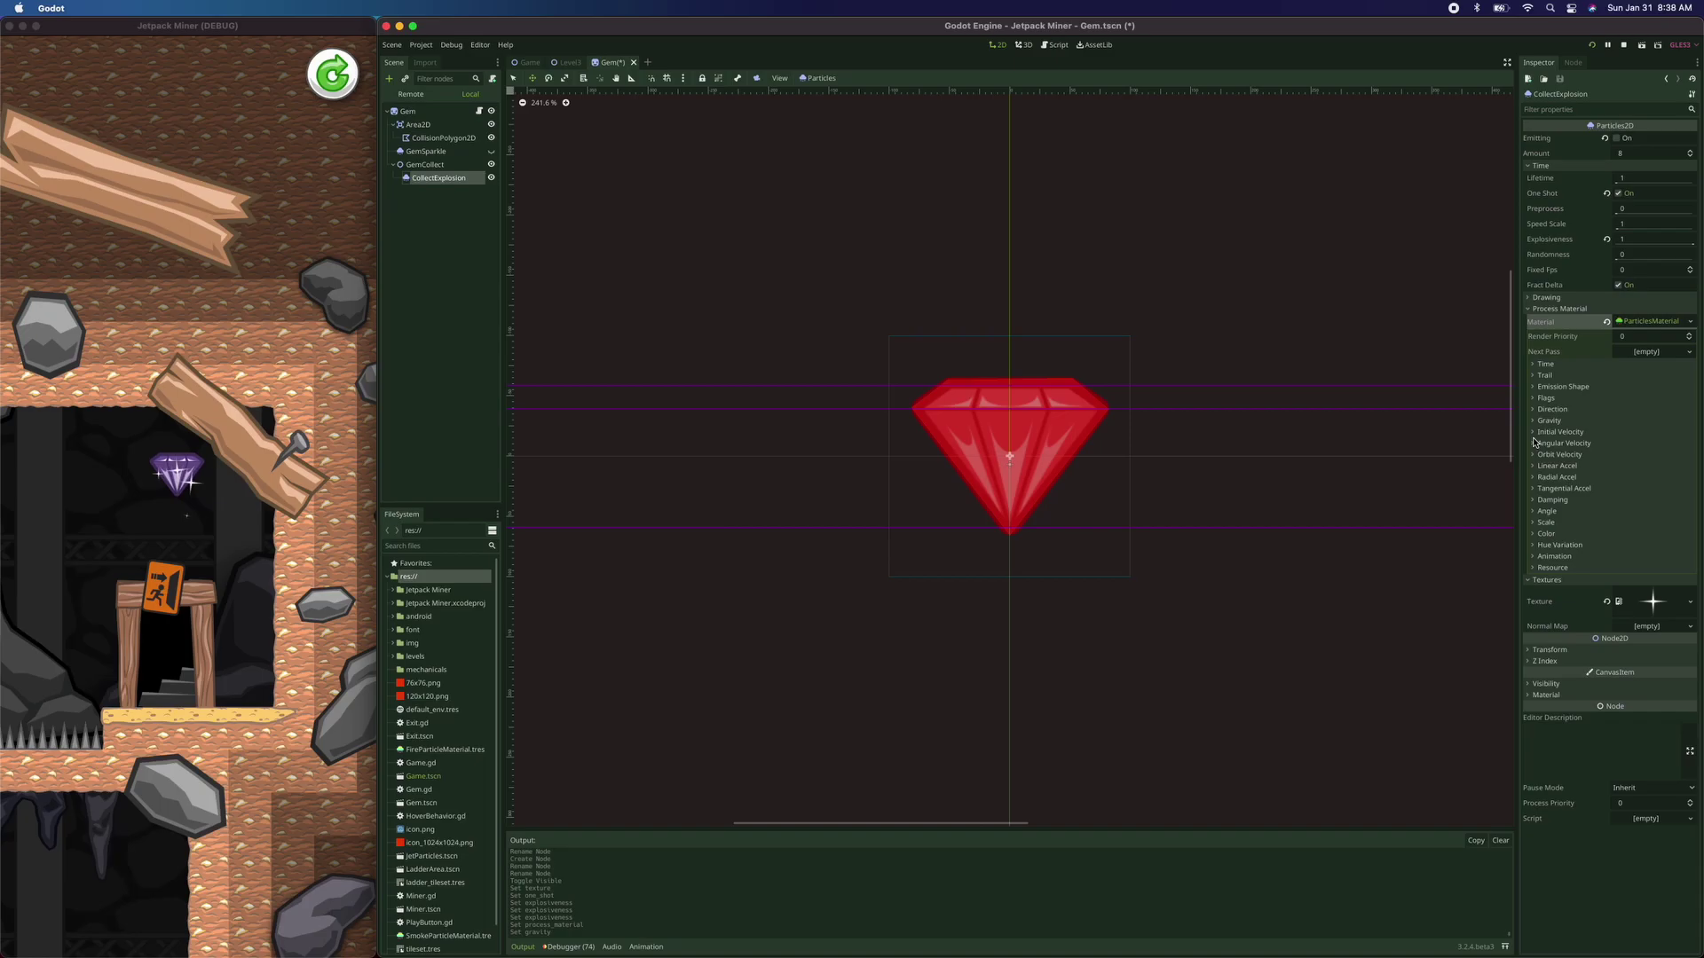
Set the particles' initial velocity to 100 and lifetime to 3, and trigger the emission to preview it
click(1534, 432)
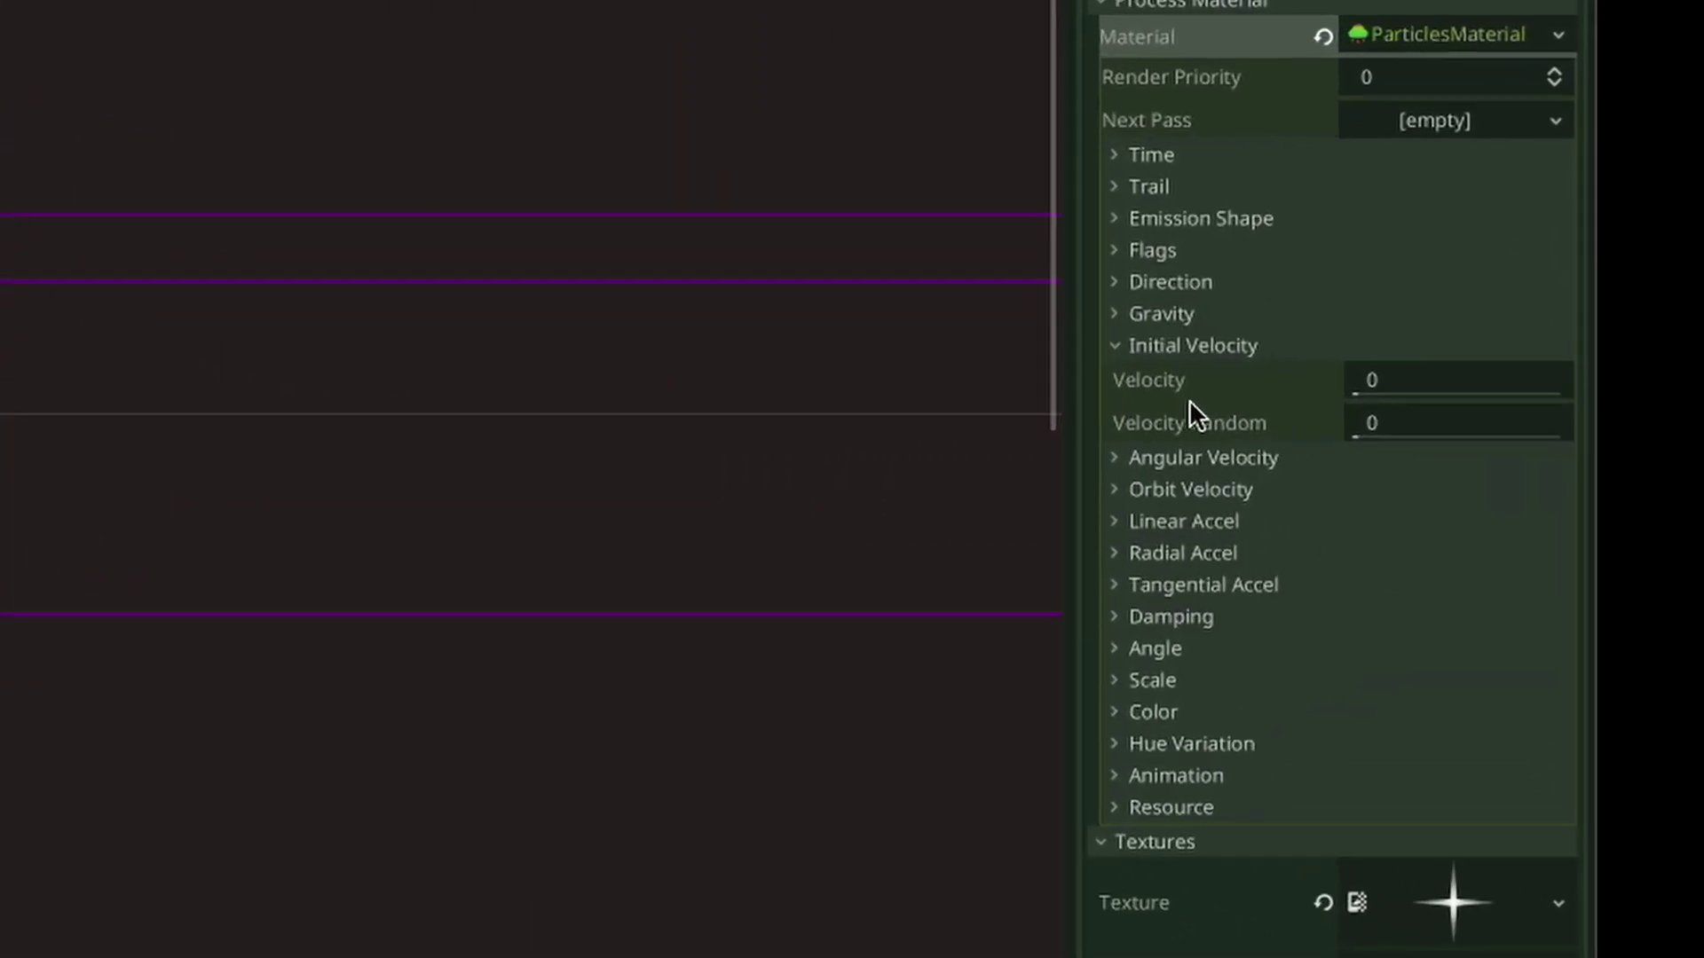
click(1434, 370)
text(5)
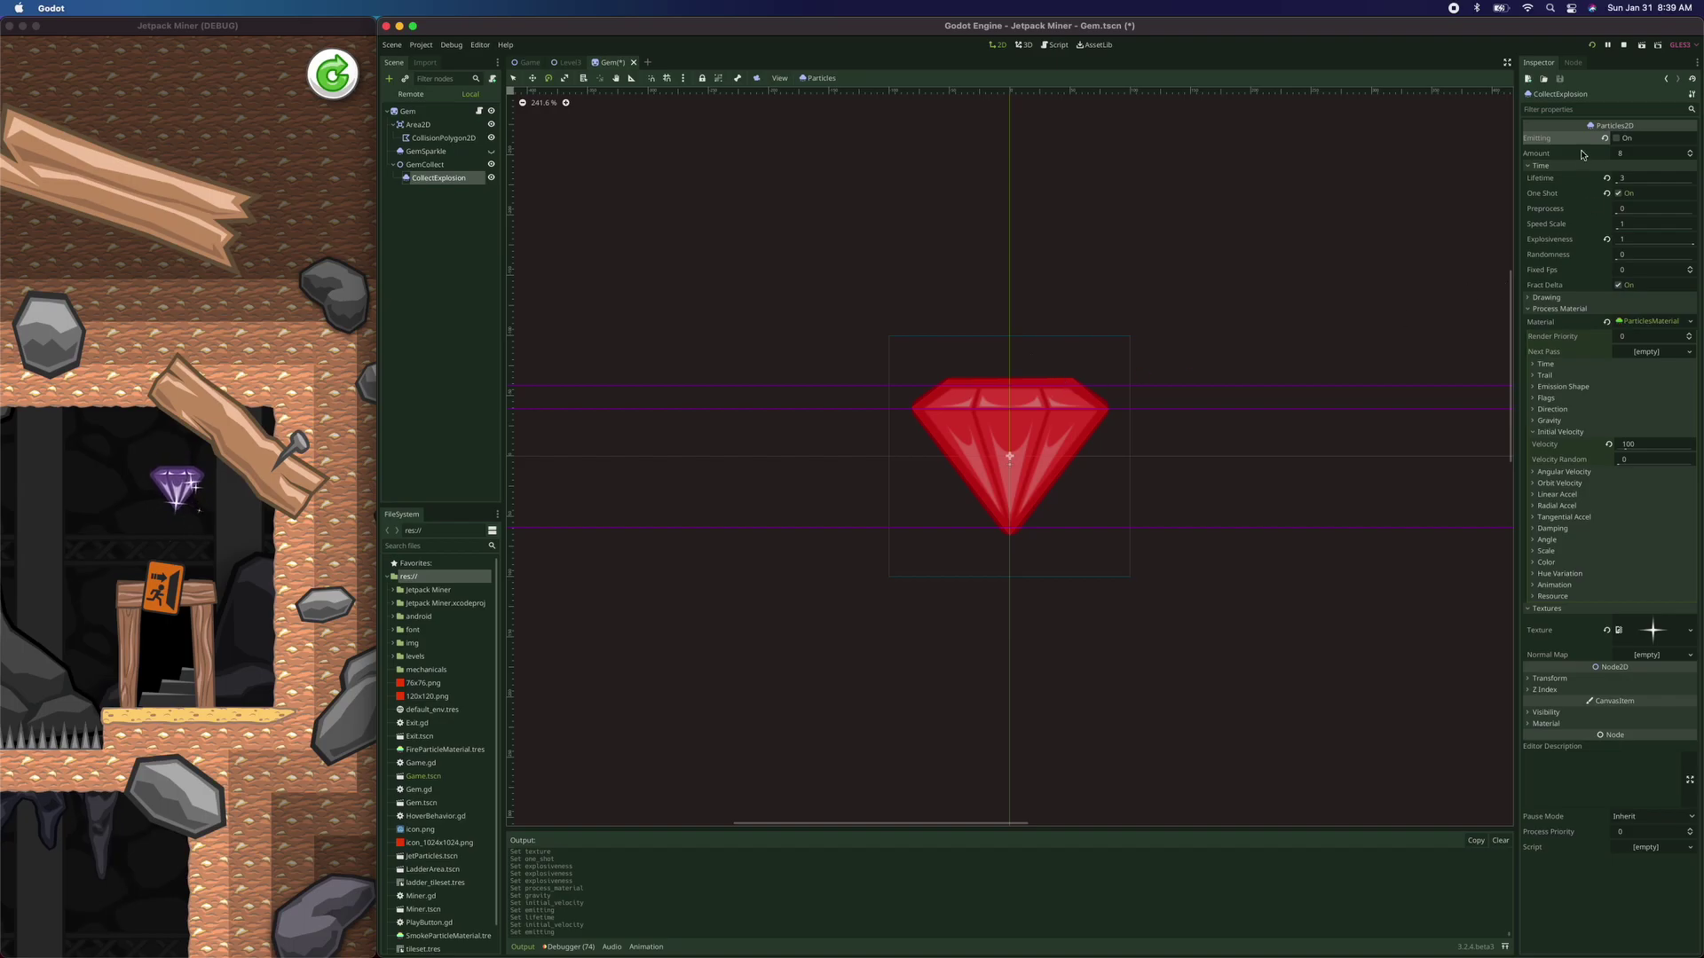
click(1614, 140)
drag(1103, 381, 953, 414)
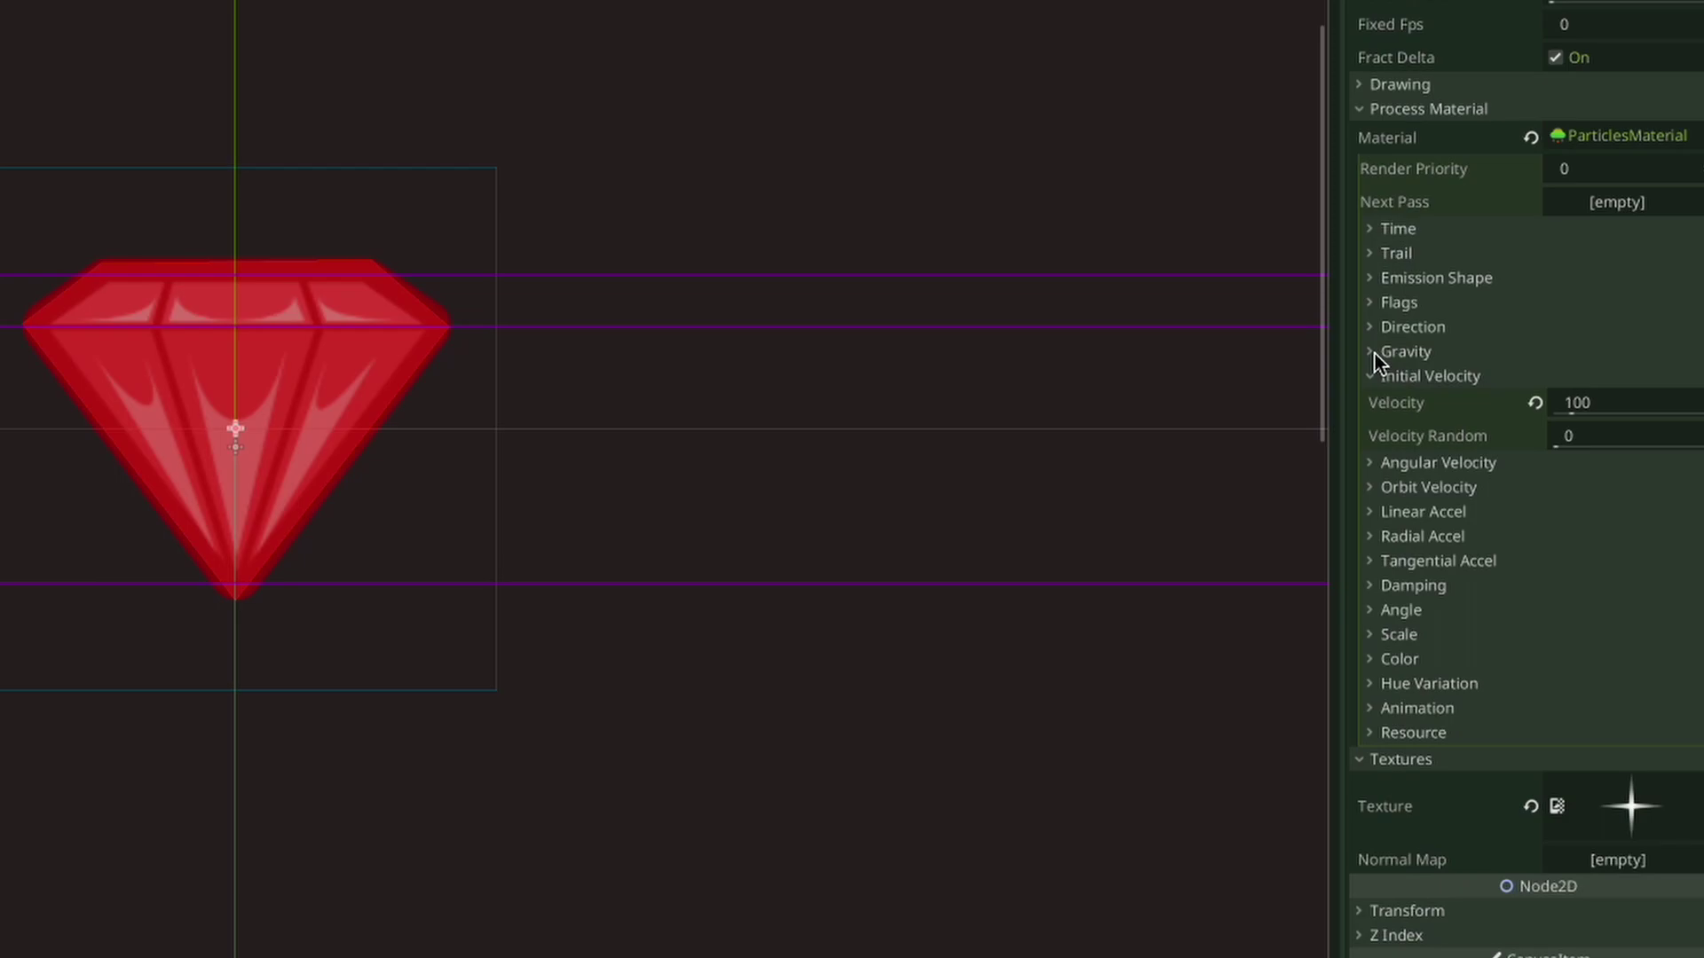
Set the particle material's gravity to -98 on x and 0 on y, and raise the initial velocity to 200
click(1370, 353)
click(1428, 402)
text(-9)
key(Return)
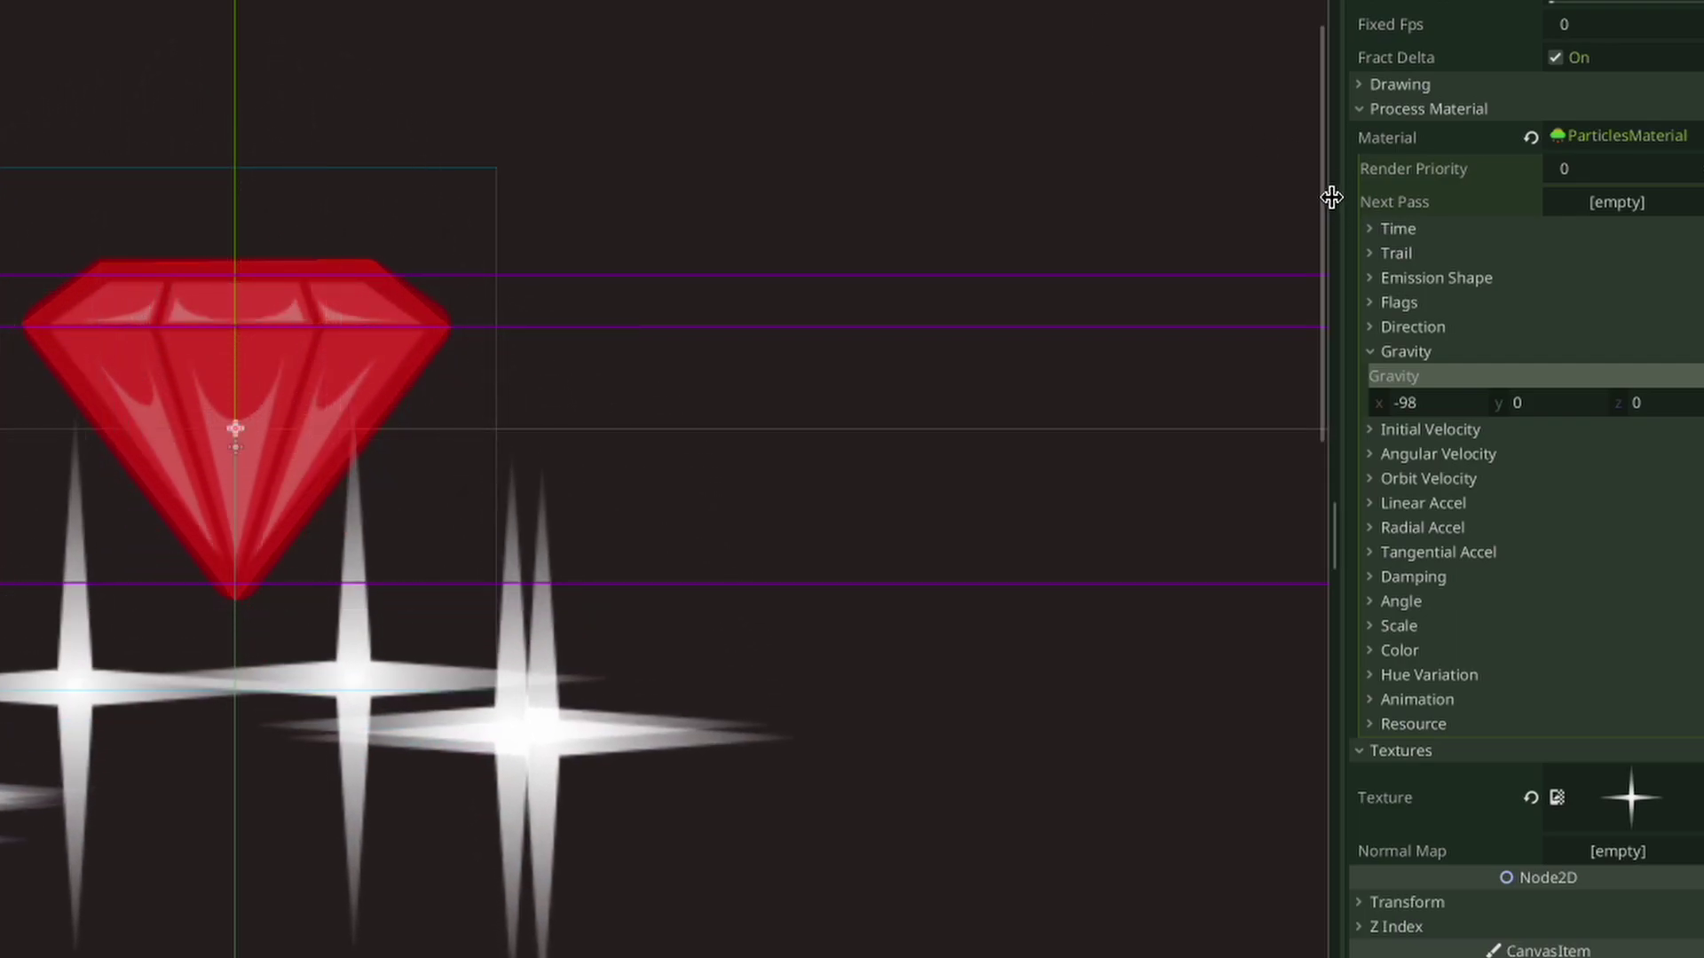
click(1424, 430)
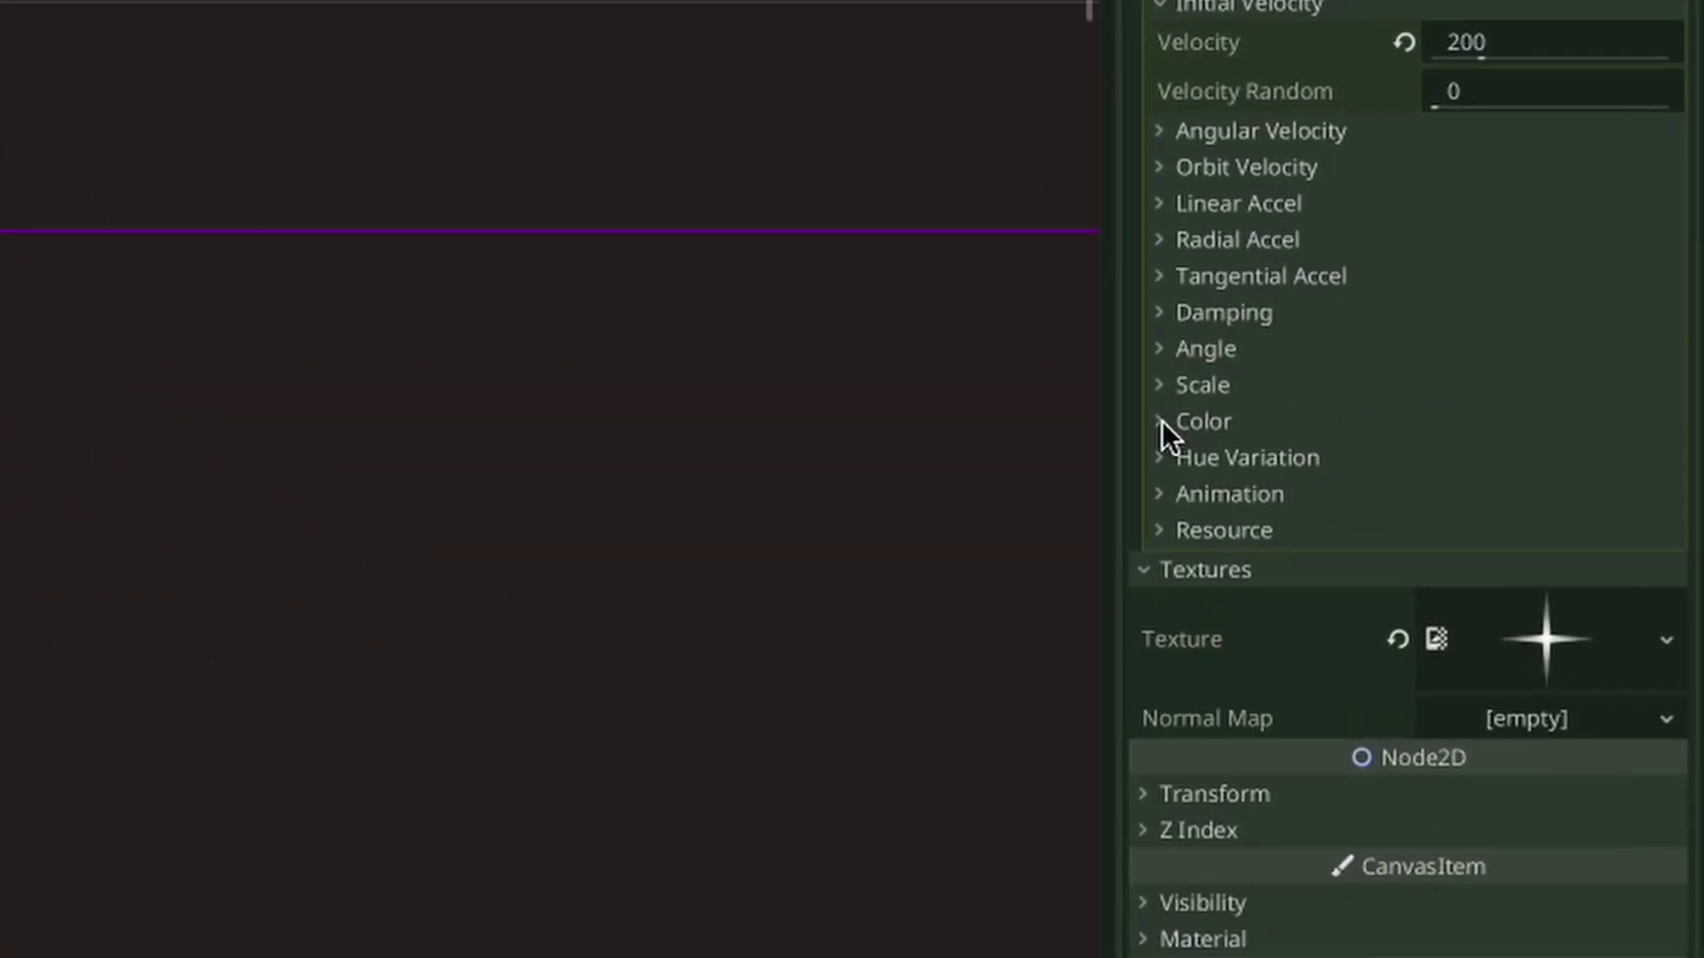
Give the particles' color ramp a new GradientTexture with a width of 100 and a new Gradient
click(1390, 713)
click(1523, 511)
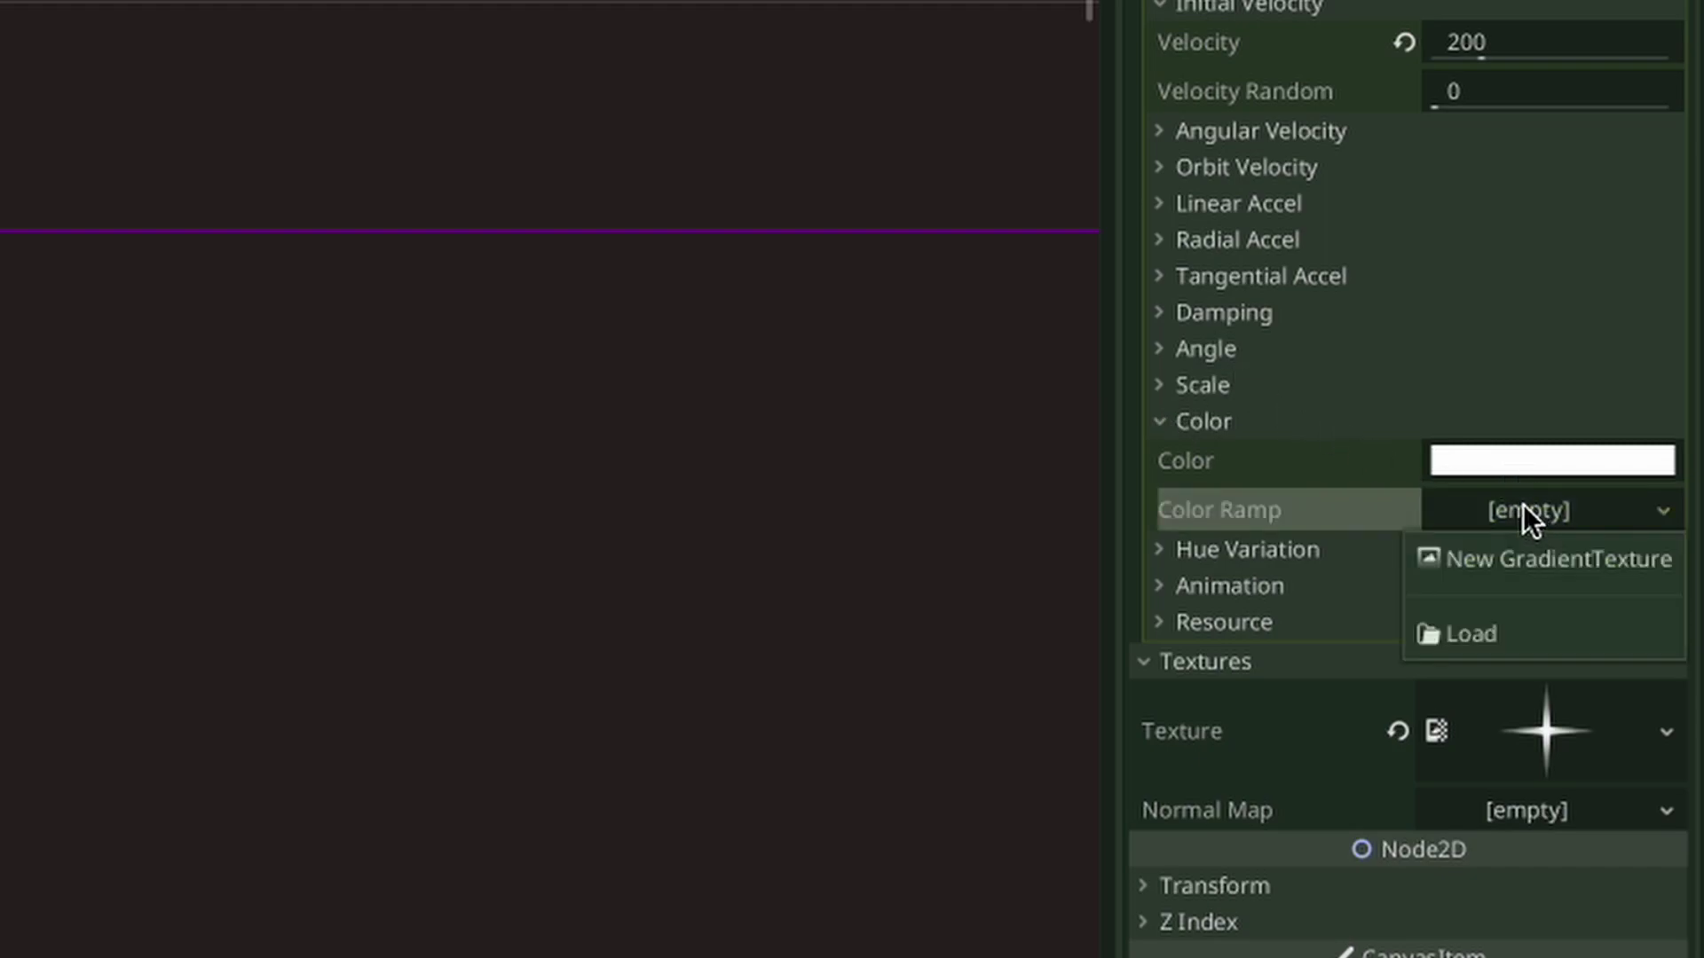
click(1512, 557)
click(1511, 456)
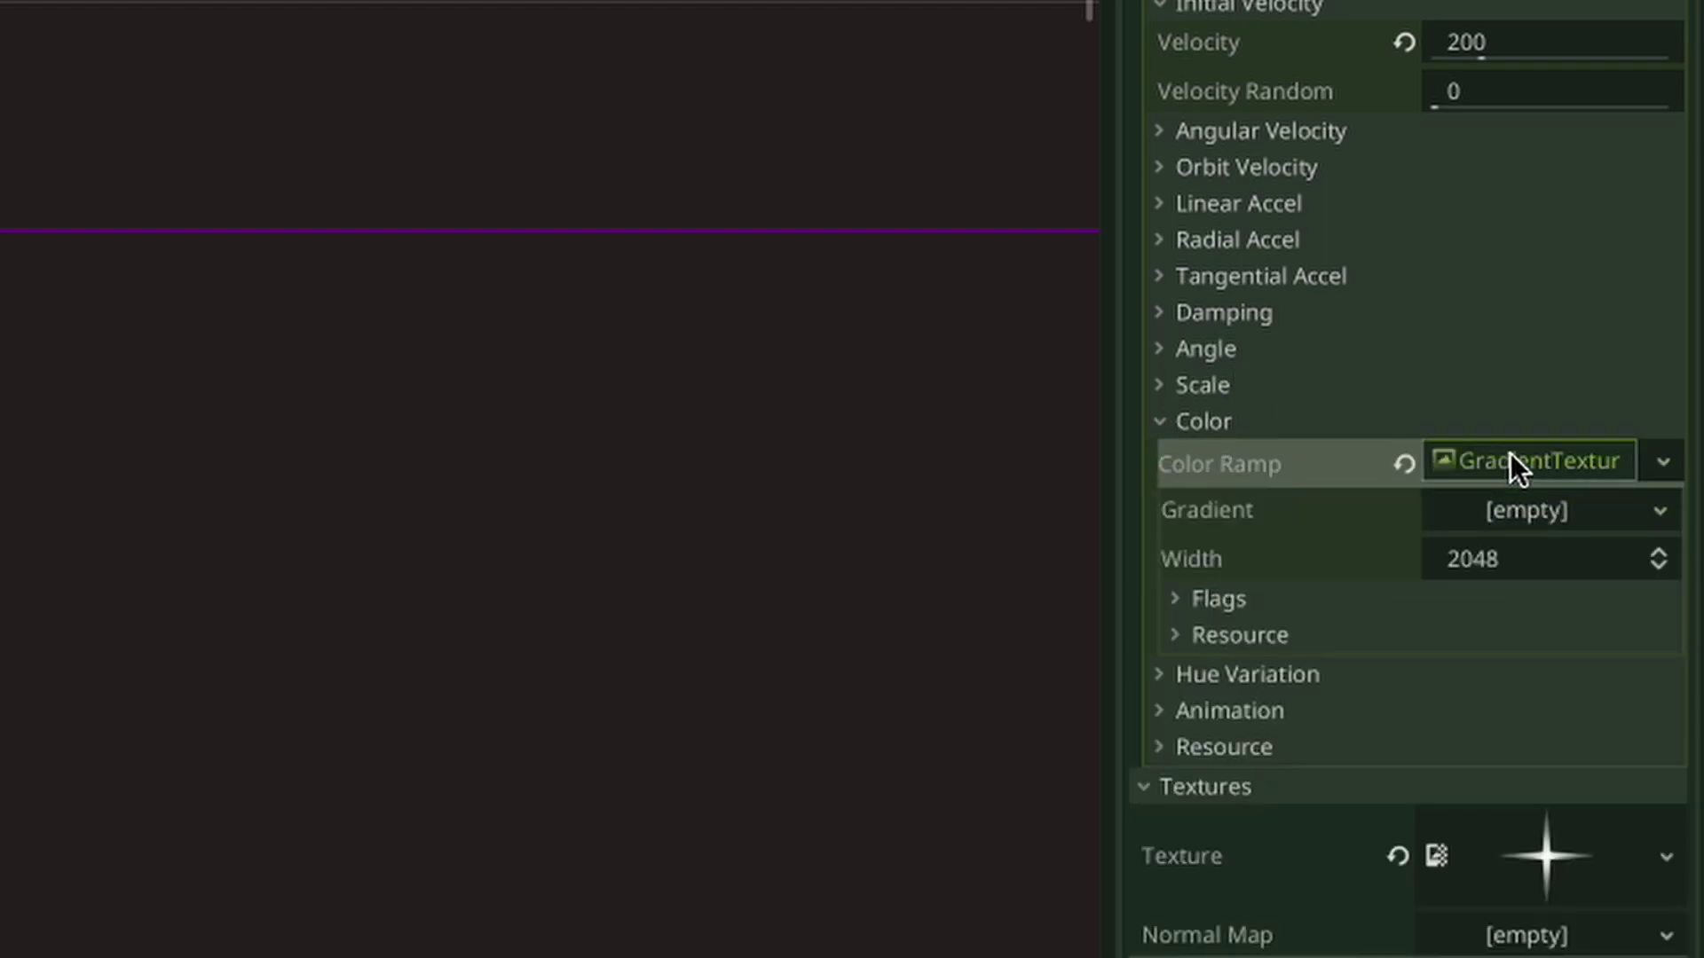
click(1530, 554)
text(100)
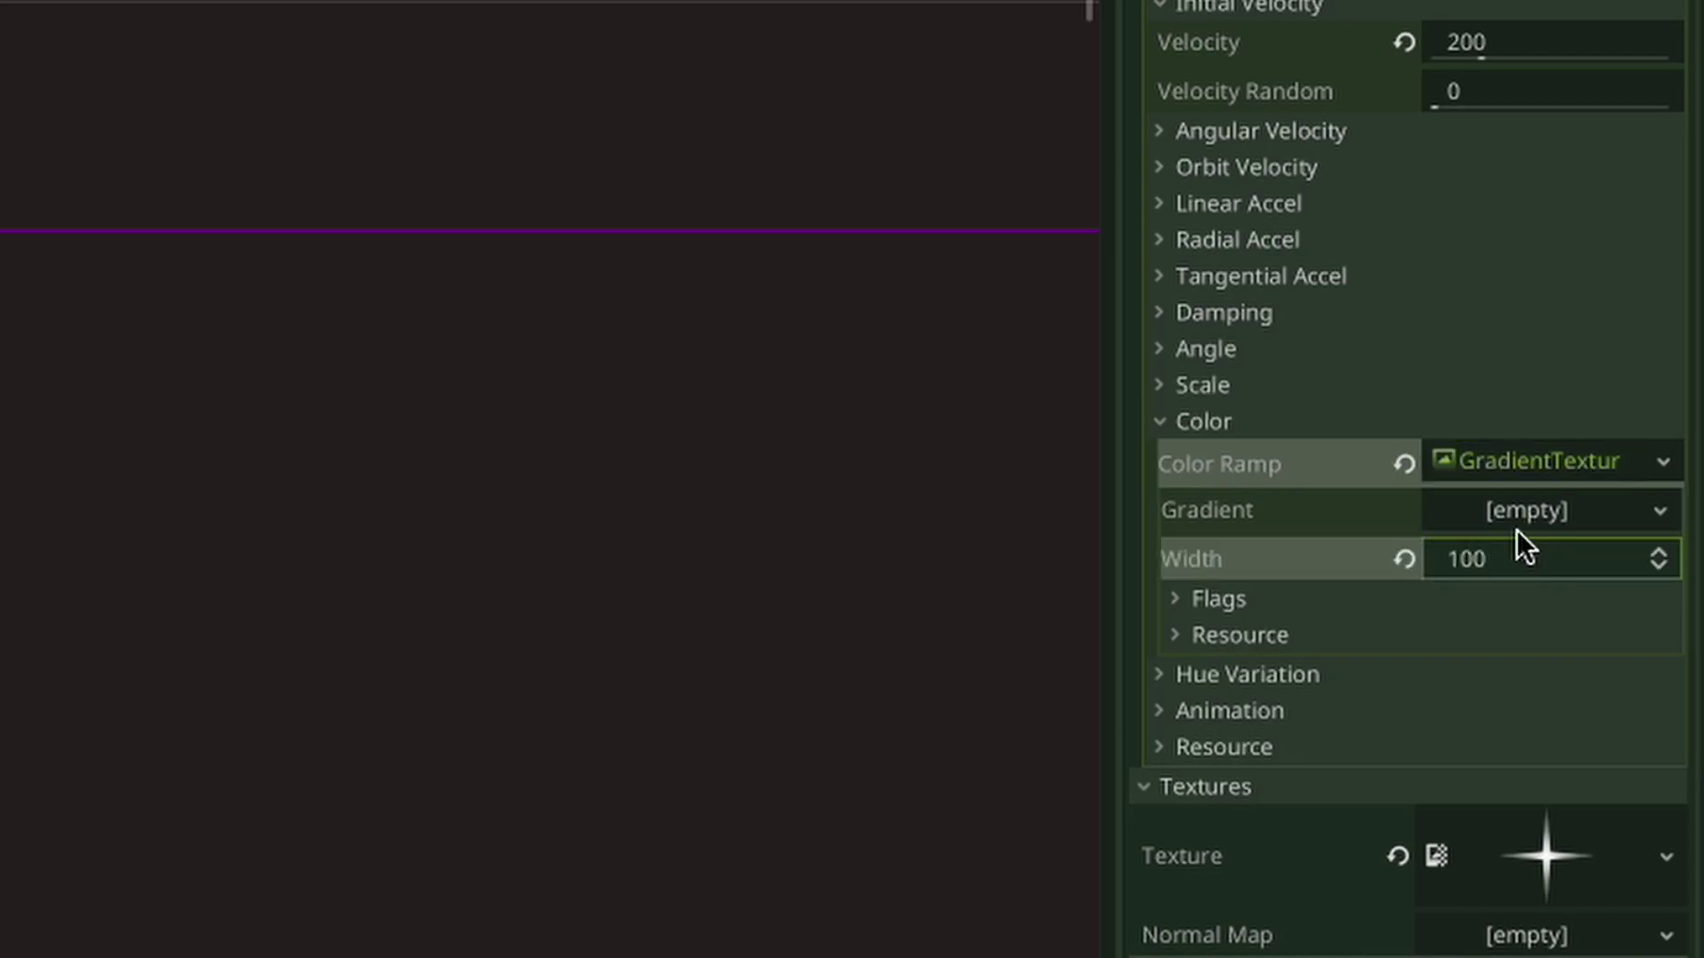
click(1526, 510)
click(1551, 559)
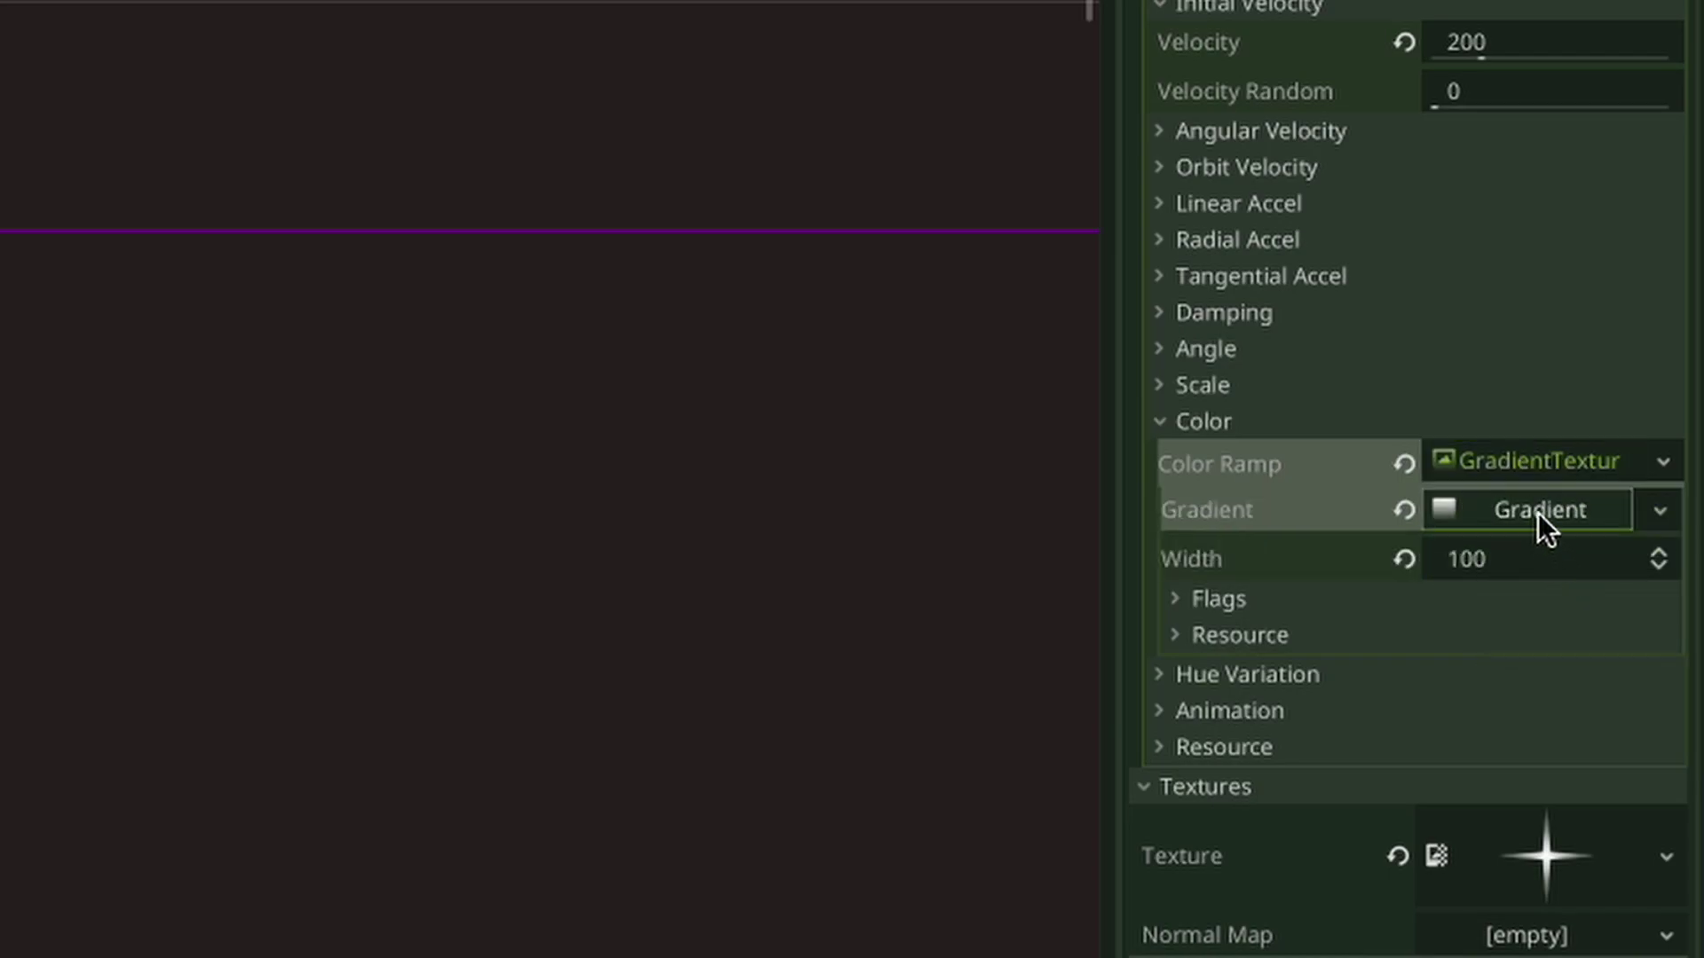
click(1536, 517)
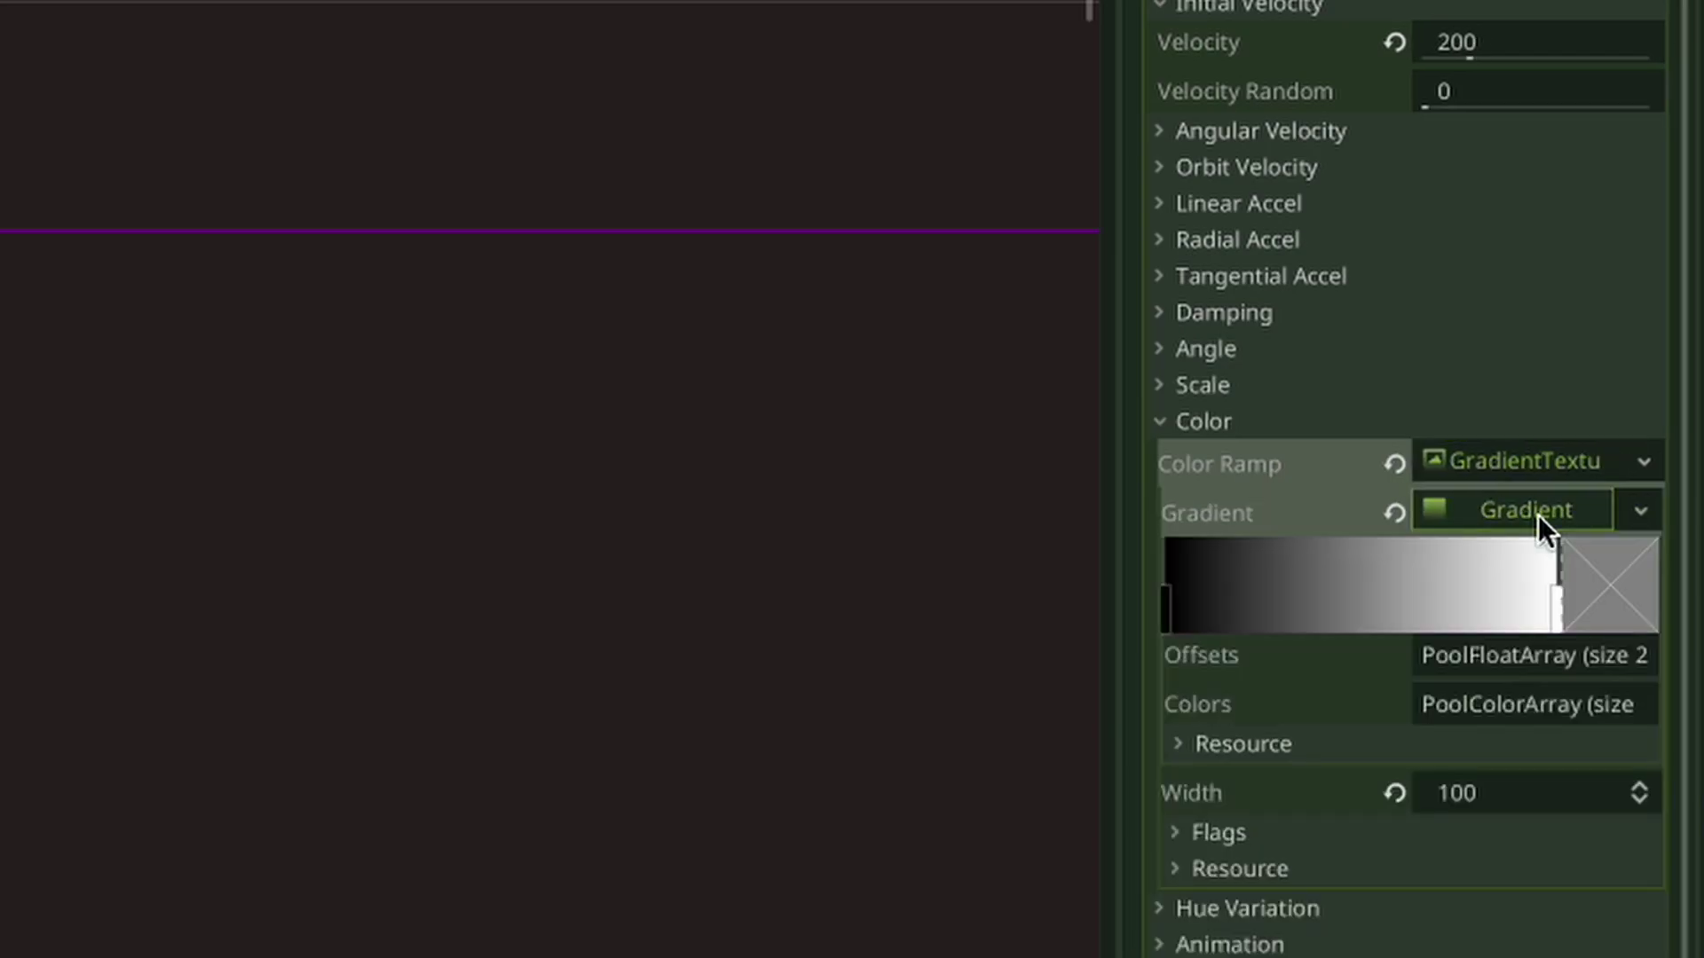
Fade the gradient from opaque white to white with alpha 0, and emit the burst with an amount of 16
double_click(1169, 620)
click(1187, 694)
drag(1187, 694, 1159, 640)
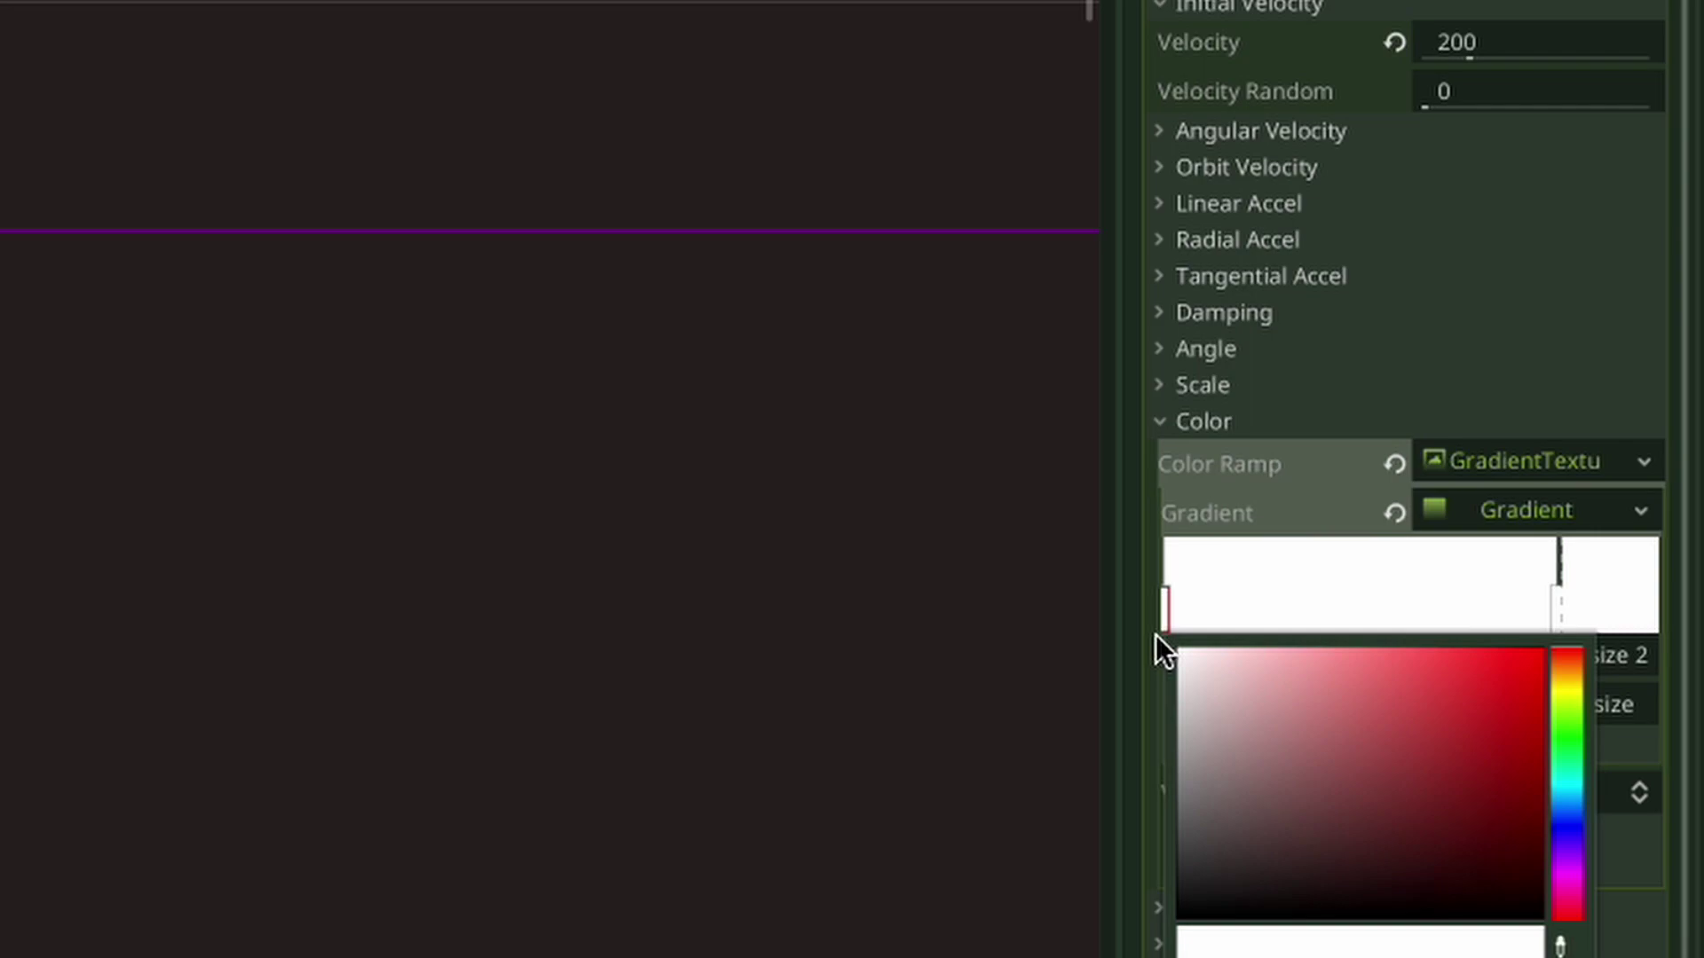
click(1622, 842)
click(1494, 610)
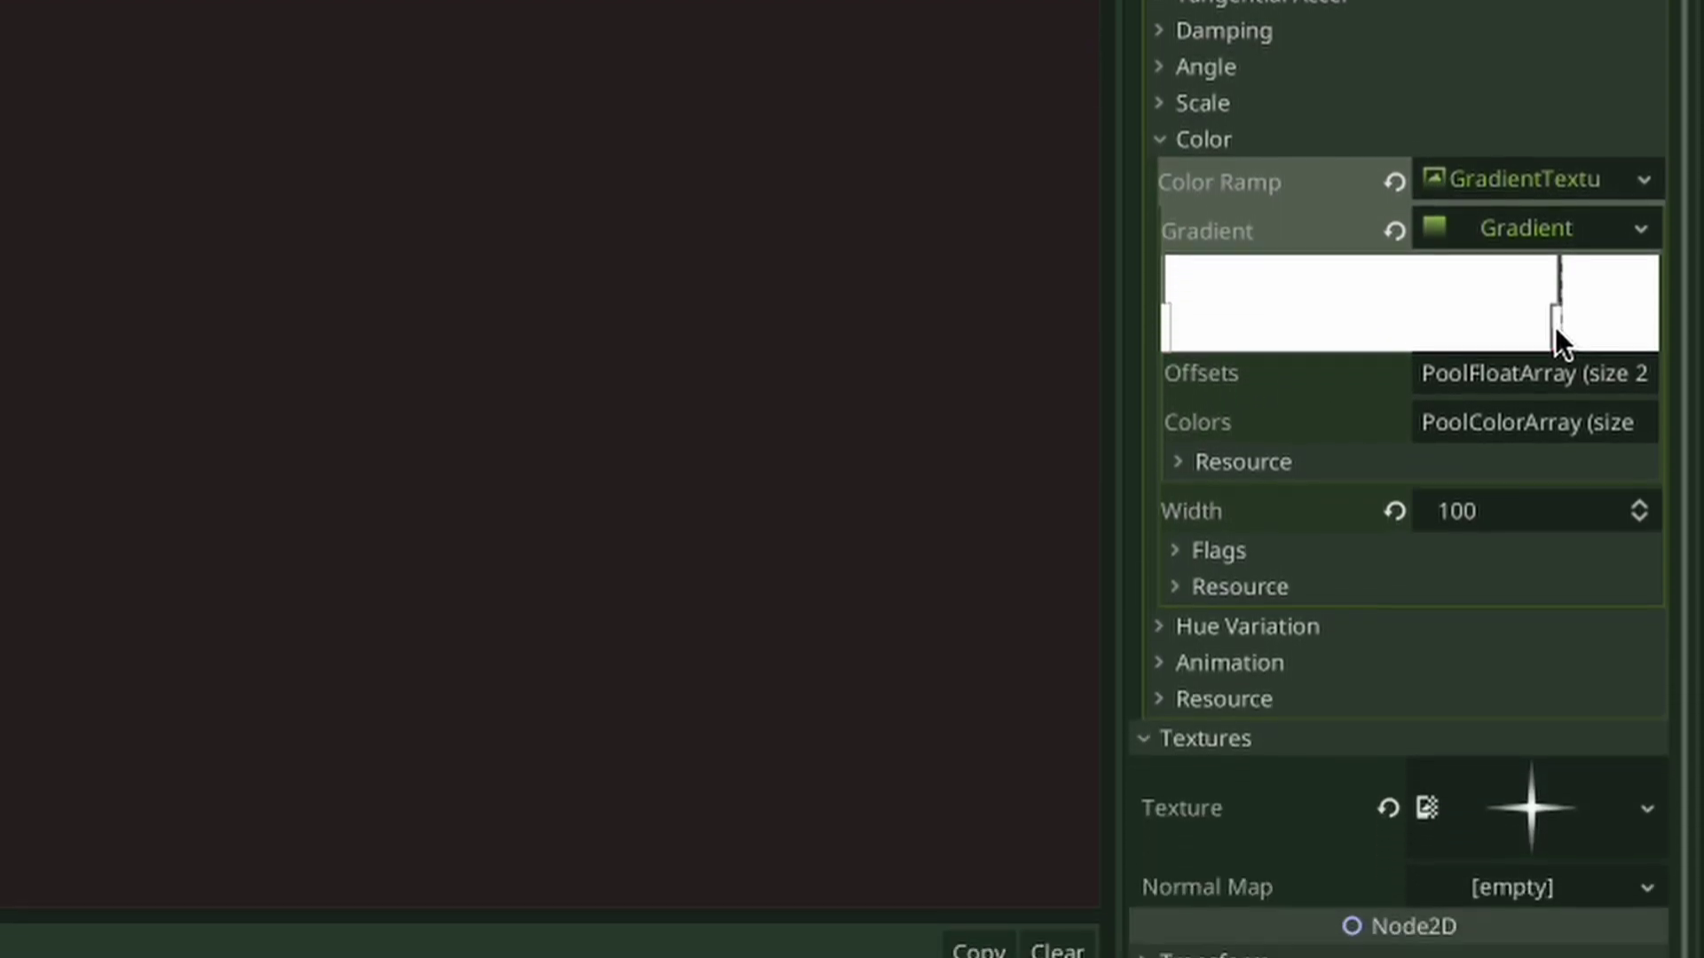
double_click(1555, 607)
drag(1455, 741, 1190, 761)
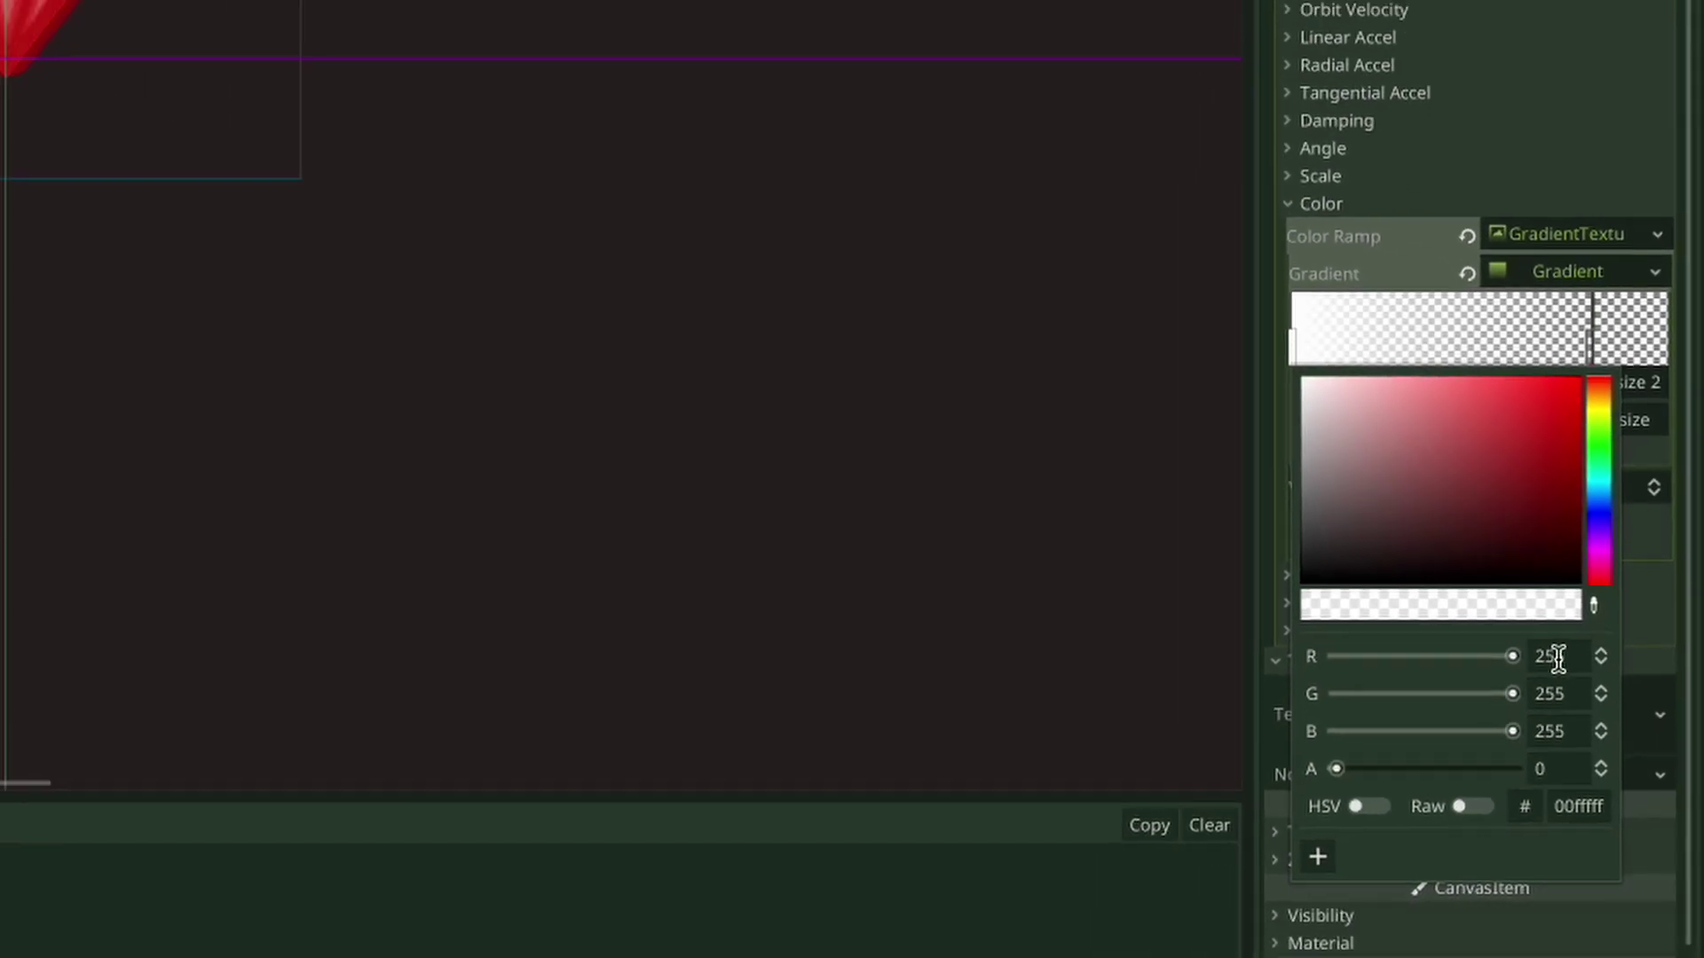
click(1635, 138)
click(1615, 140)
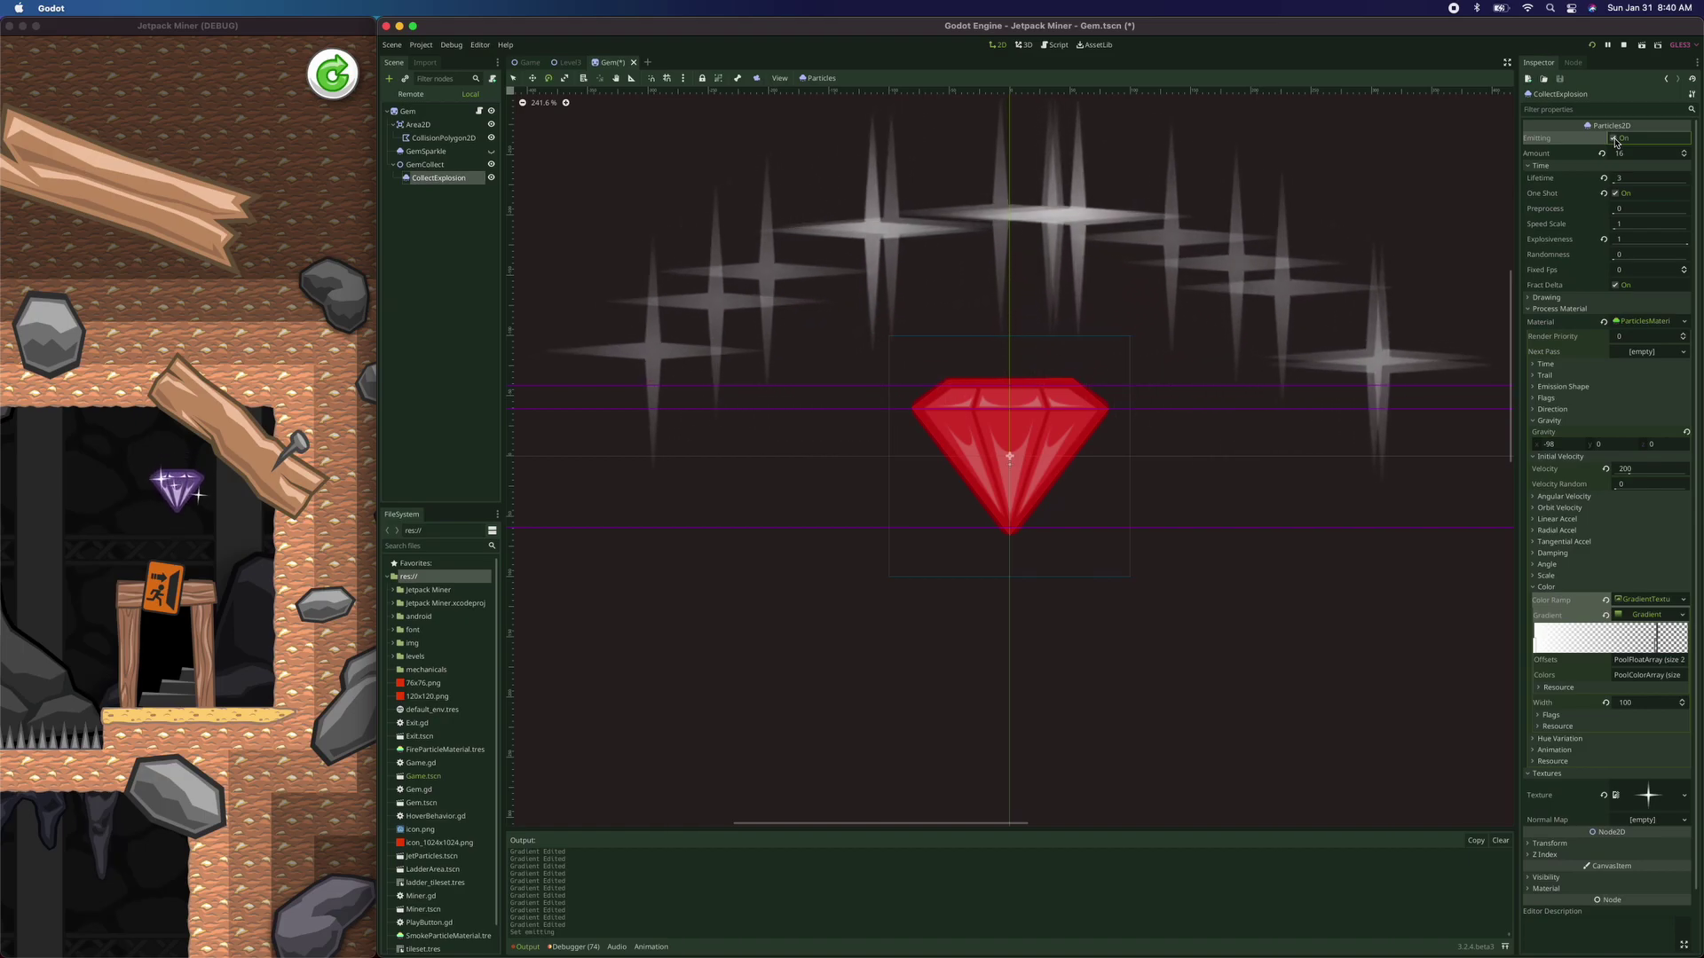
Set angular velocity to 135.21 with randomness 0.62, x gravity to -200, scale to 0.5 with randomness 0.62, and adjust the initial velocity's randomness
click(1560, 496)
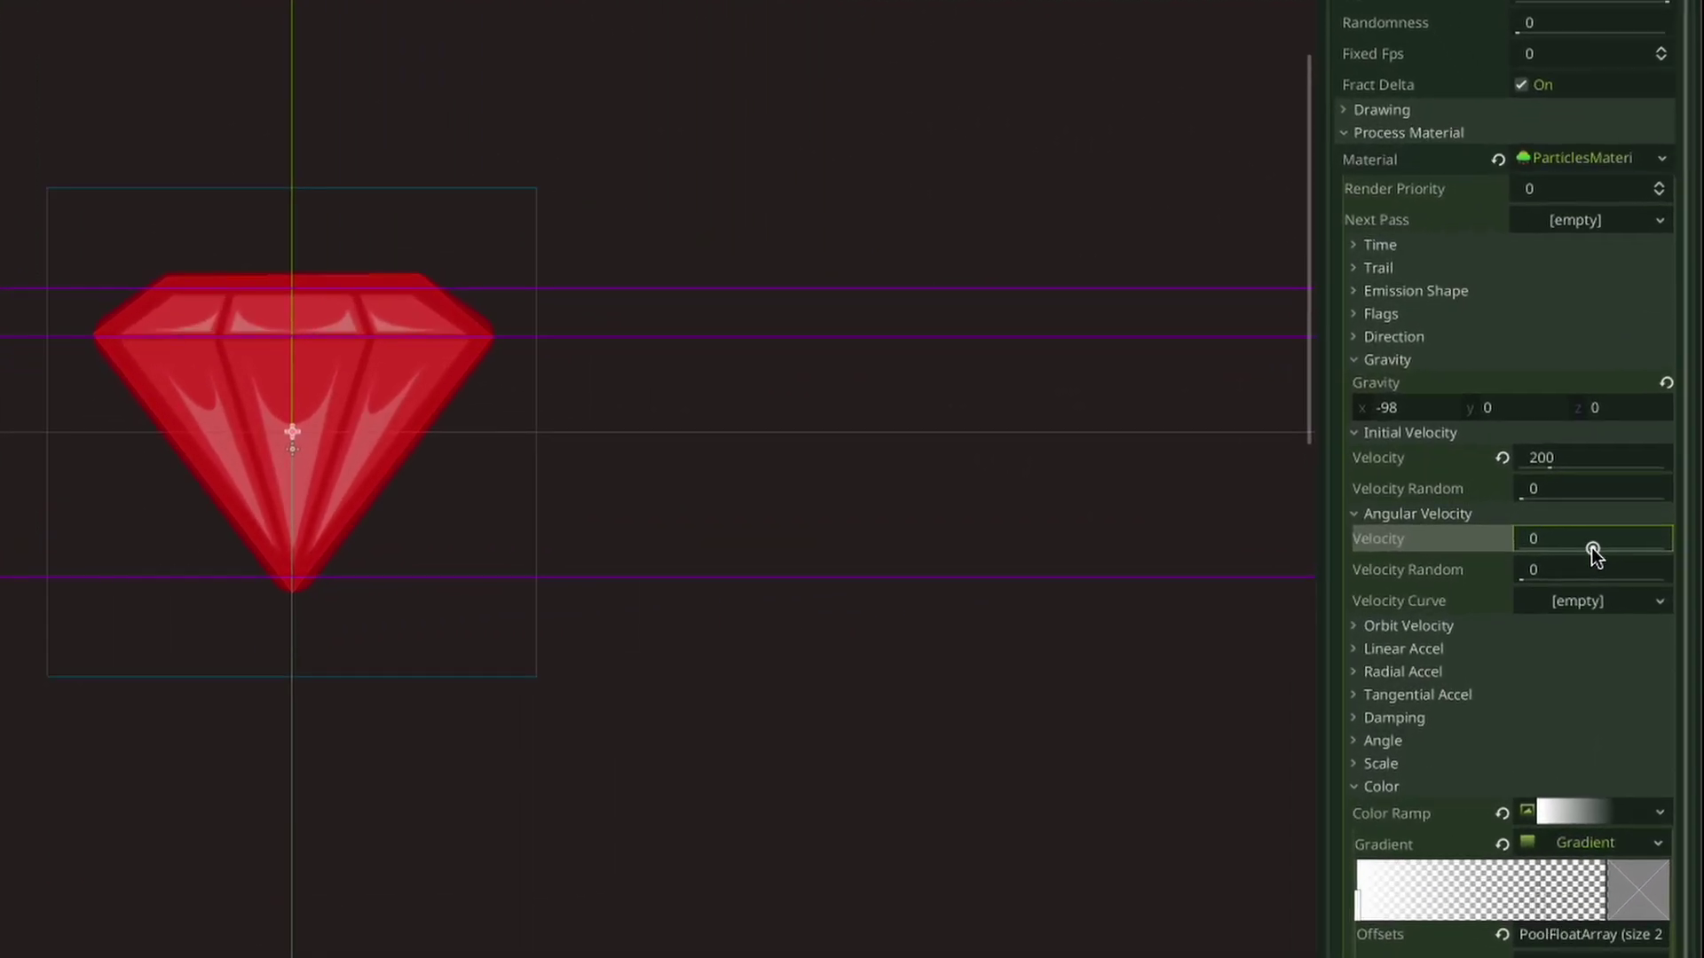
drag(1599, 551, 1606, 551)
click(1531, 579)
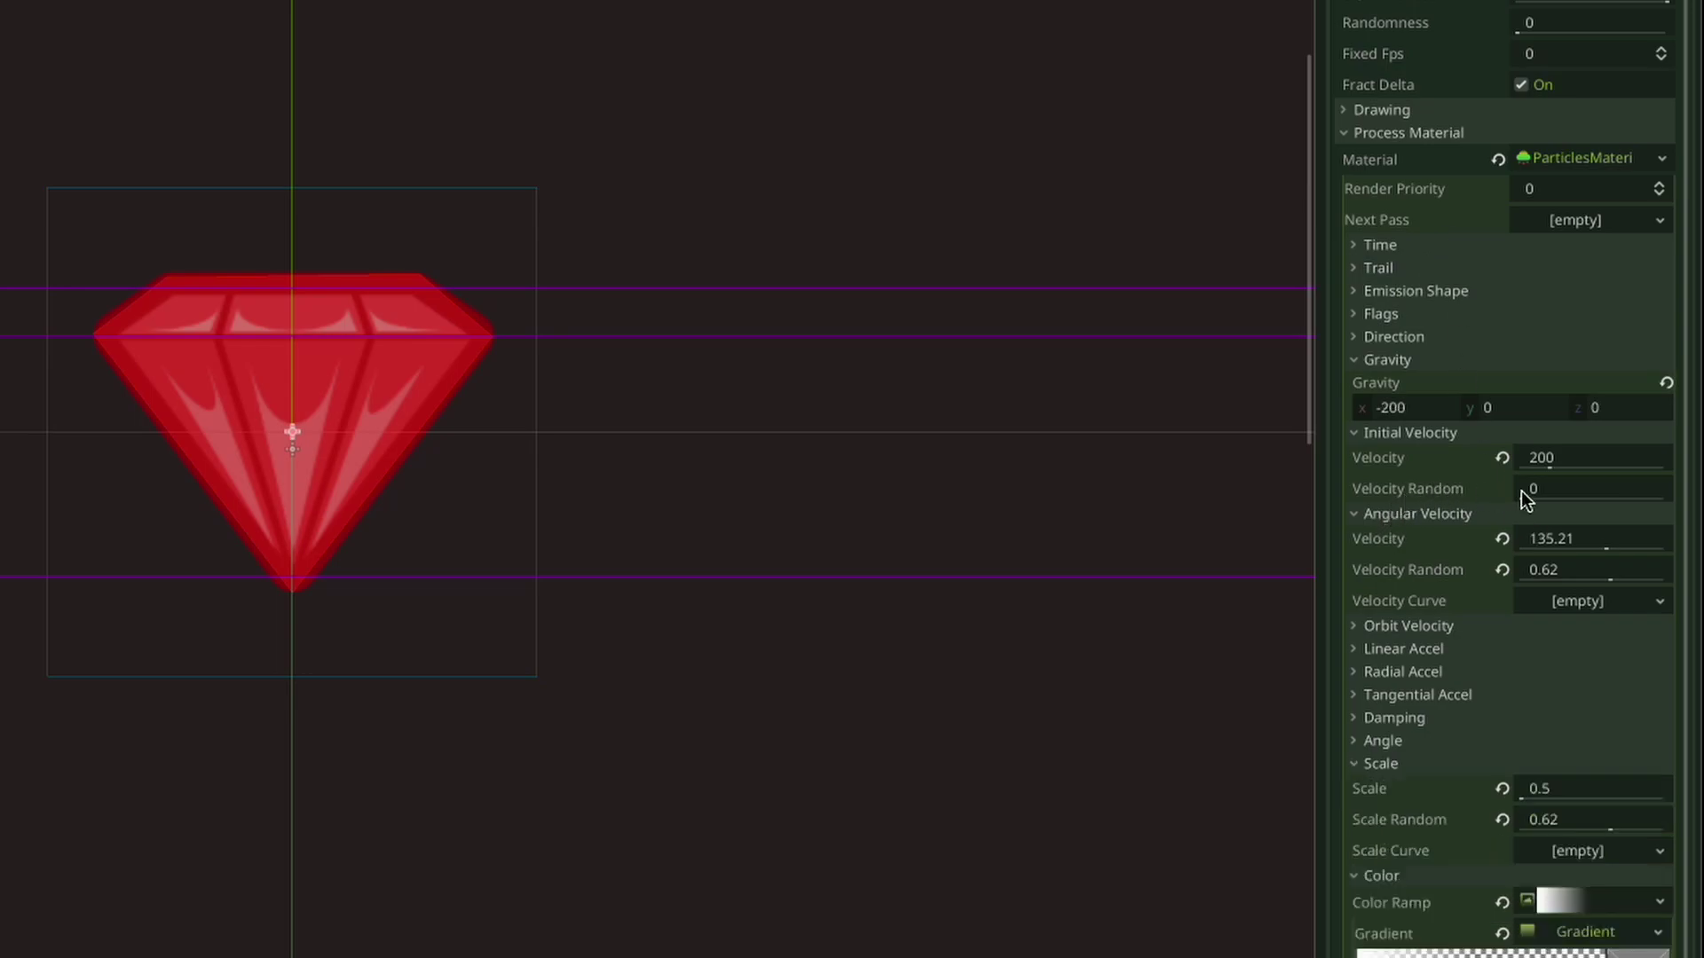
drag(1624, 504, 1625, 504)
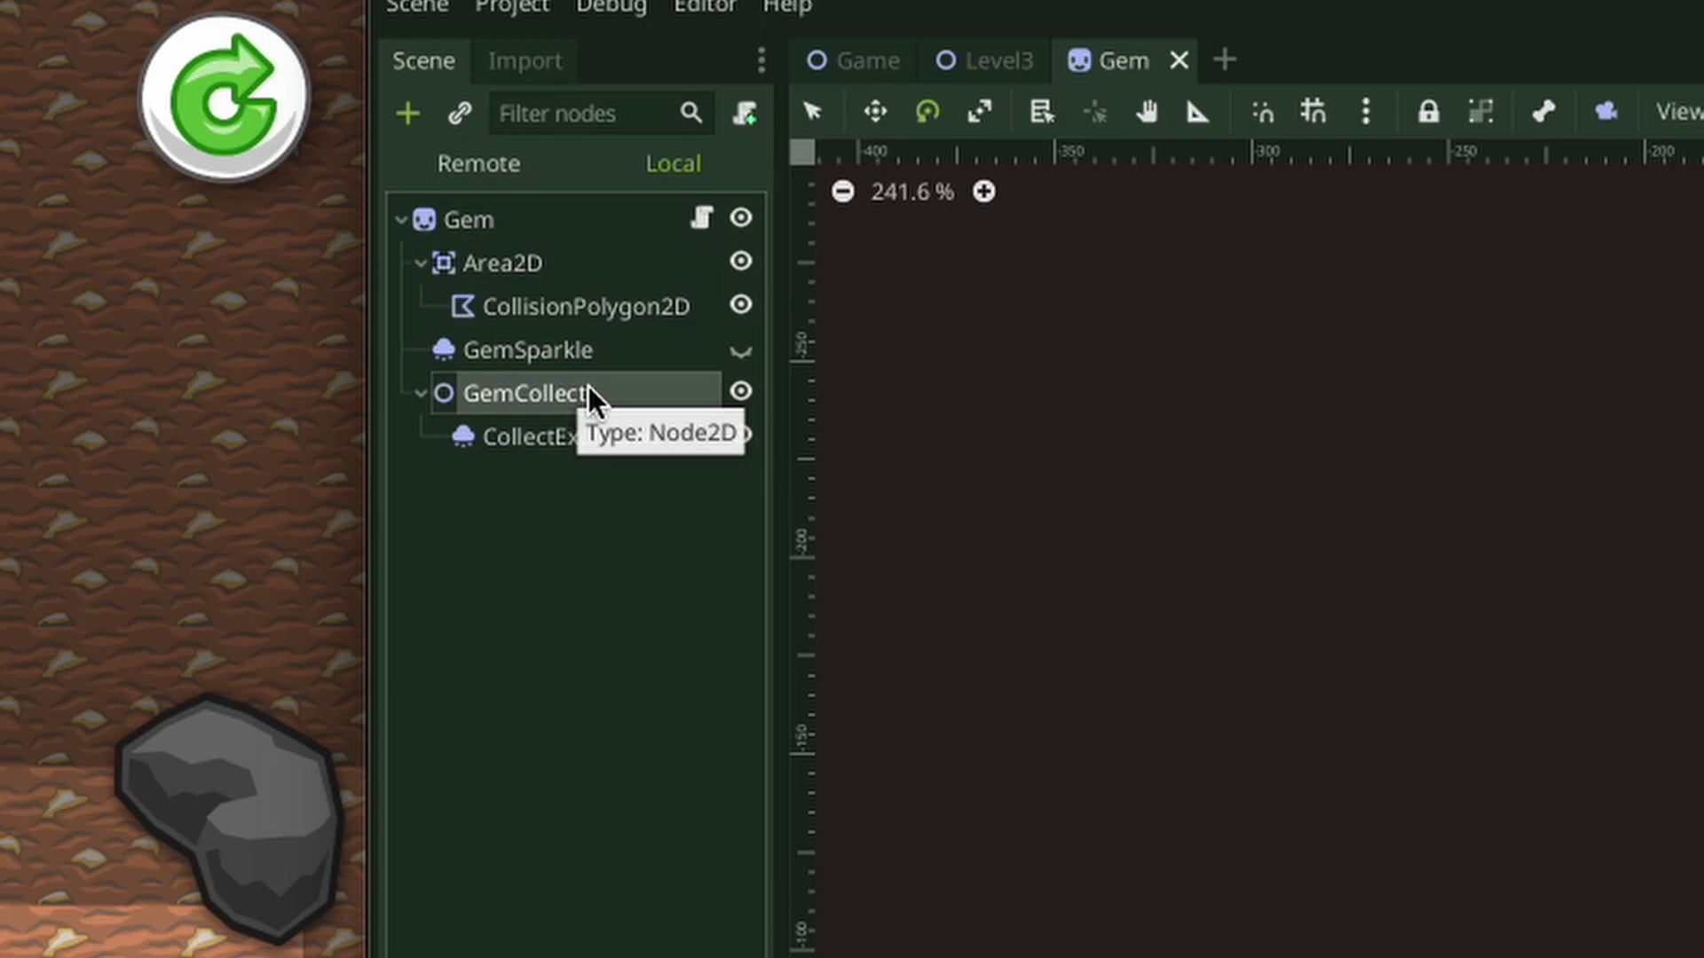
Save the GemCollect branch as its own scene, GemCollect.tscn, in the project root
right_click(587, 388)
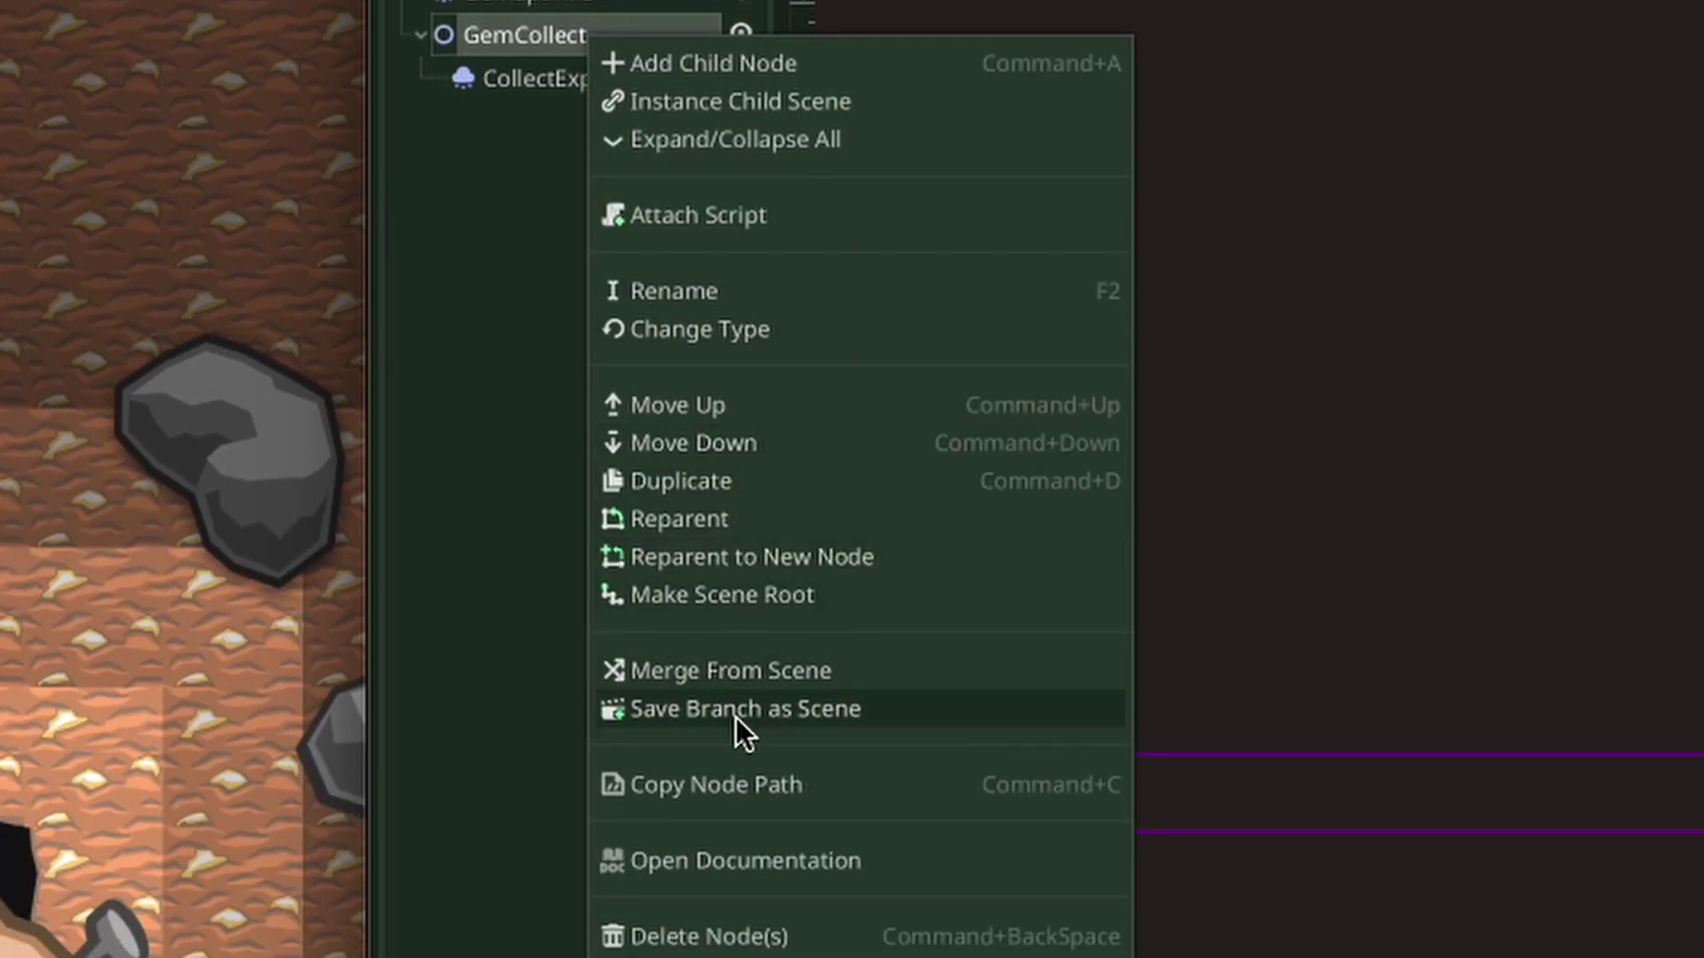
click(737, 715)
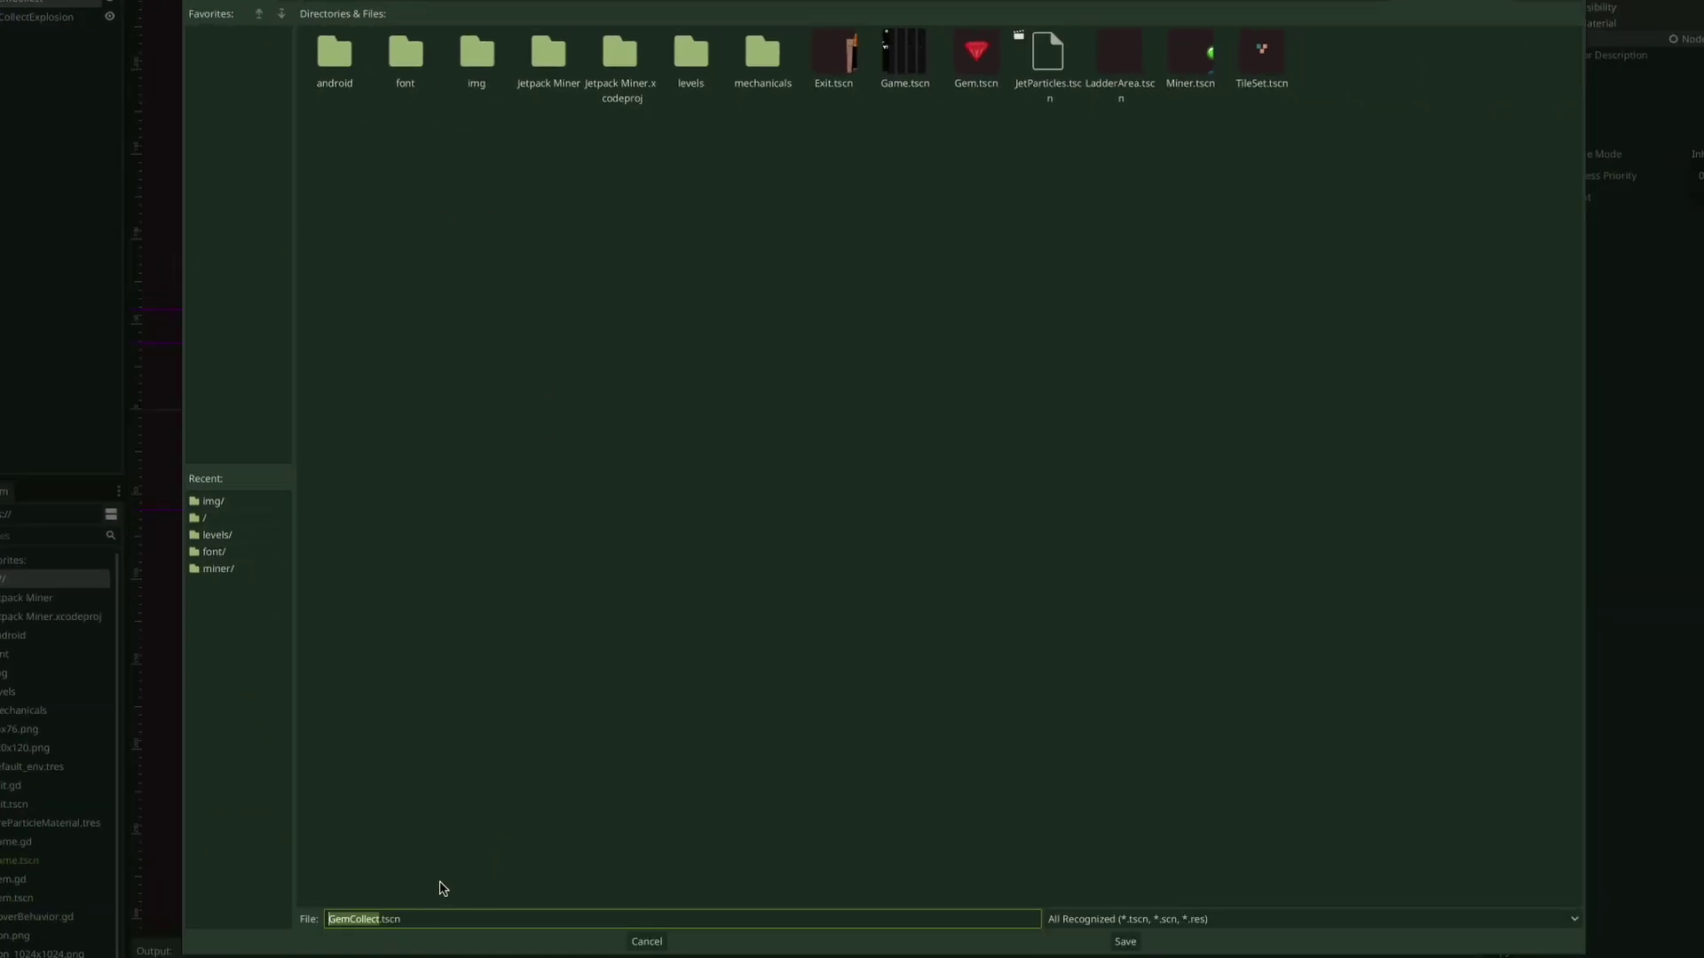
click(1126, 942)
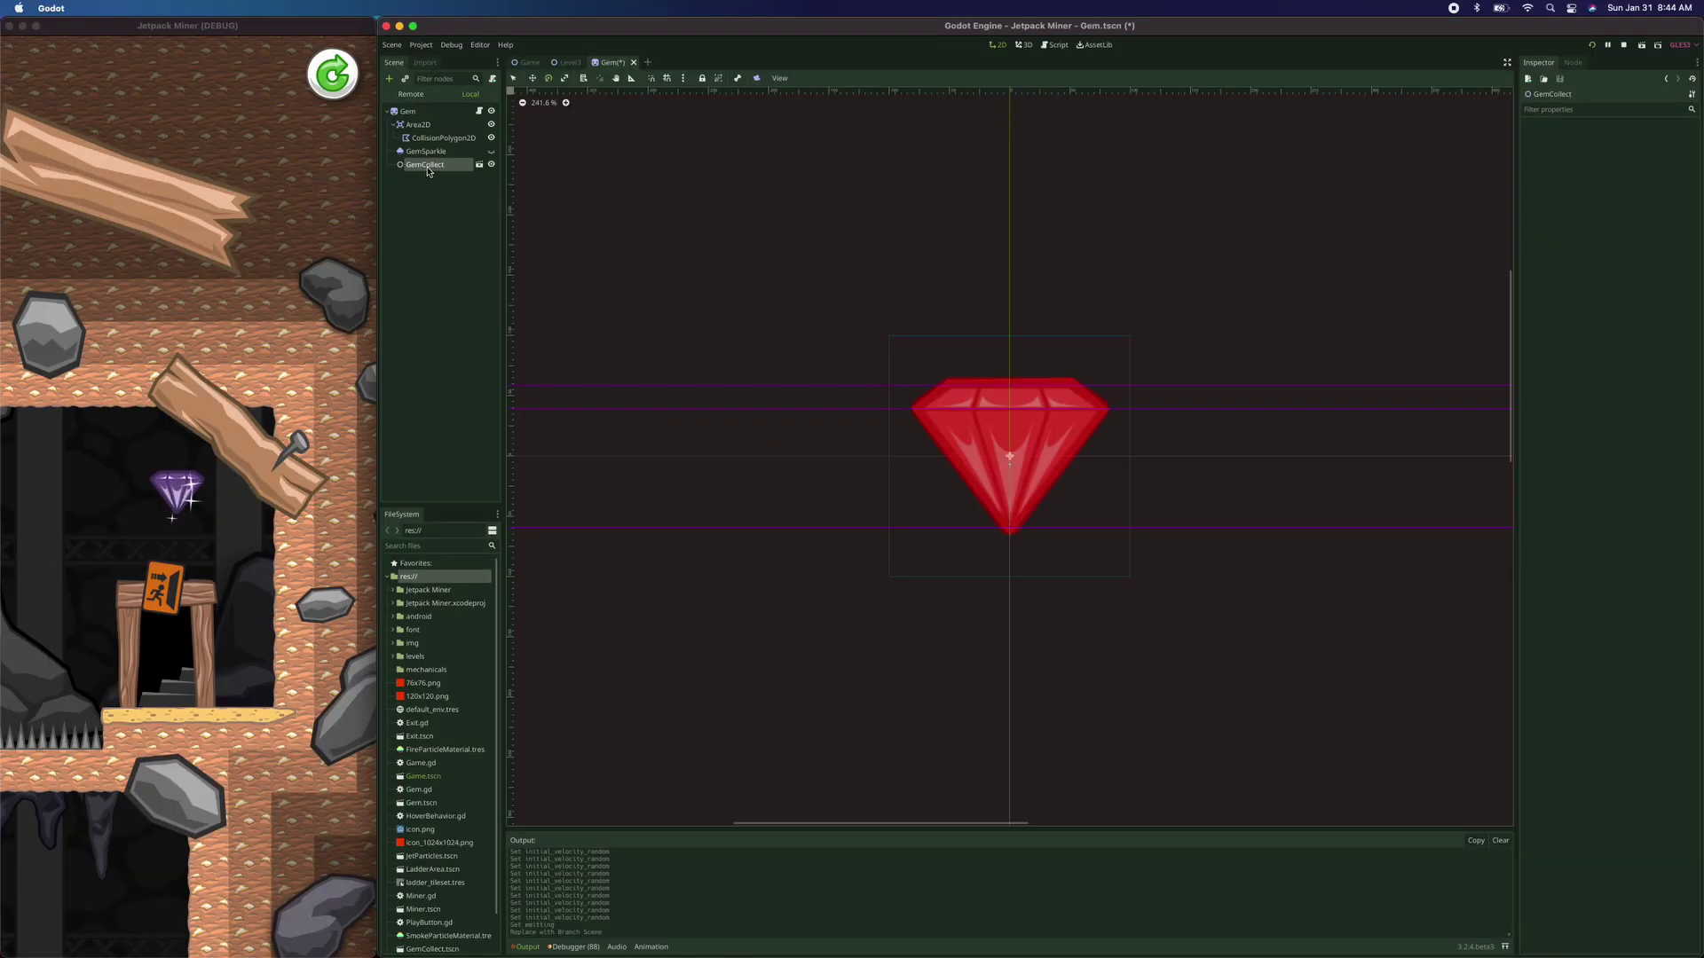
Delete the GemCollect node from the Gem scene and make GemSparkle visible again
right_click(428, 172)
click(467, 502)
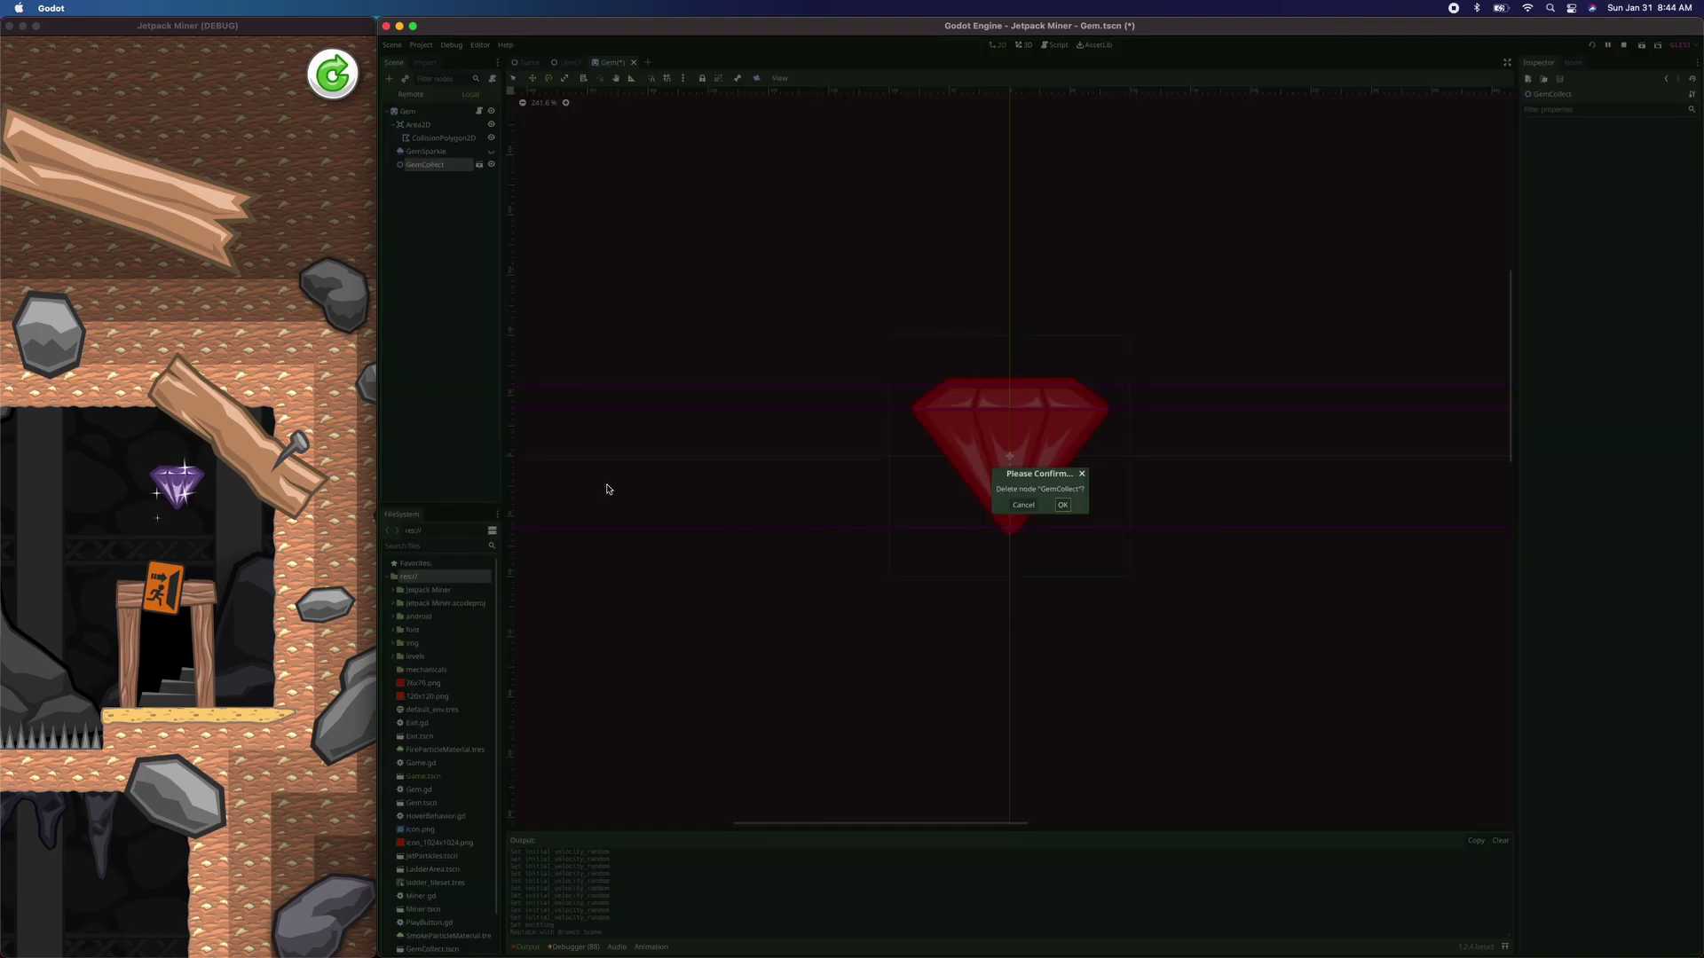
click(1063, 506)
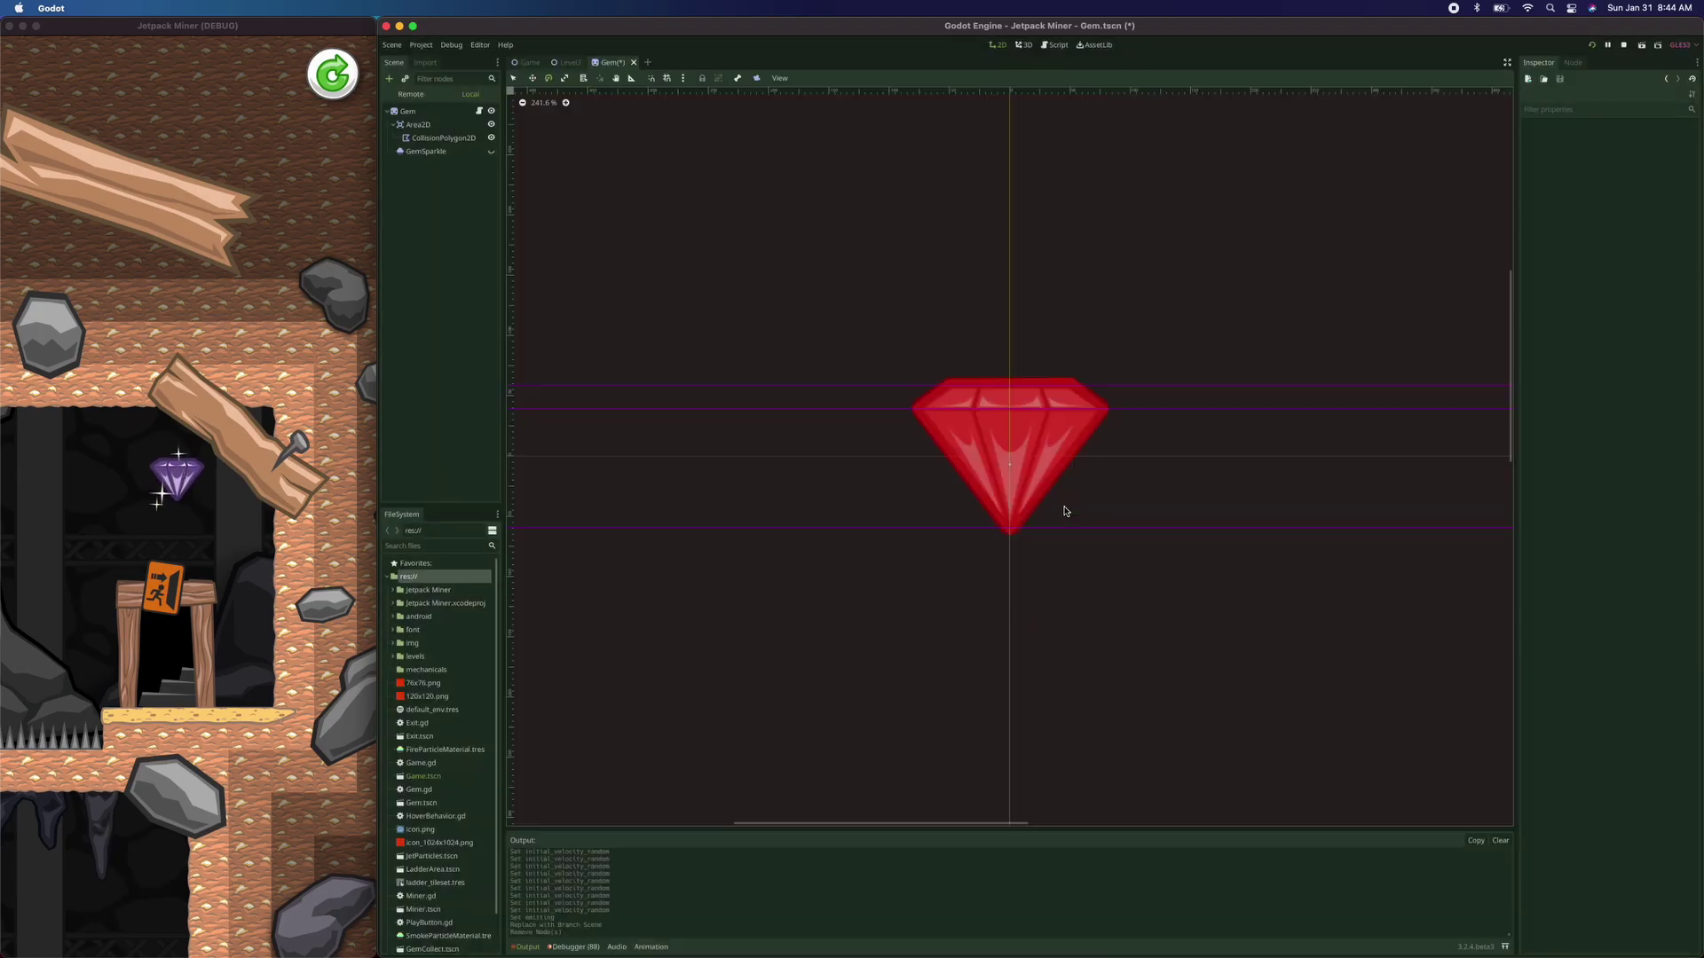
click(491, 152)
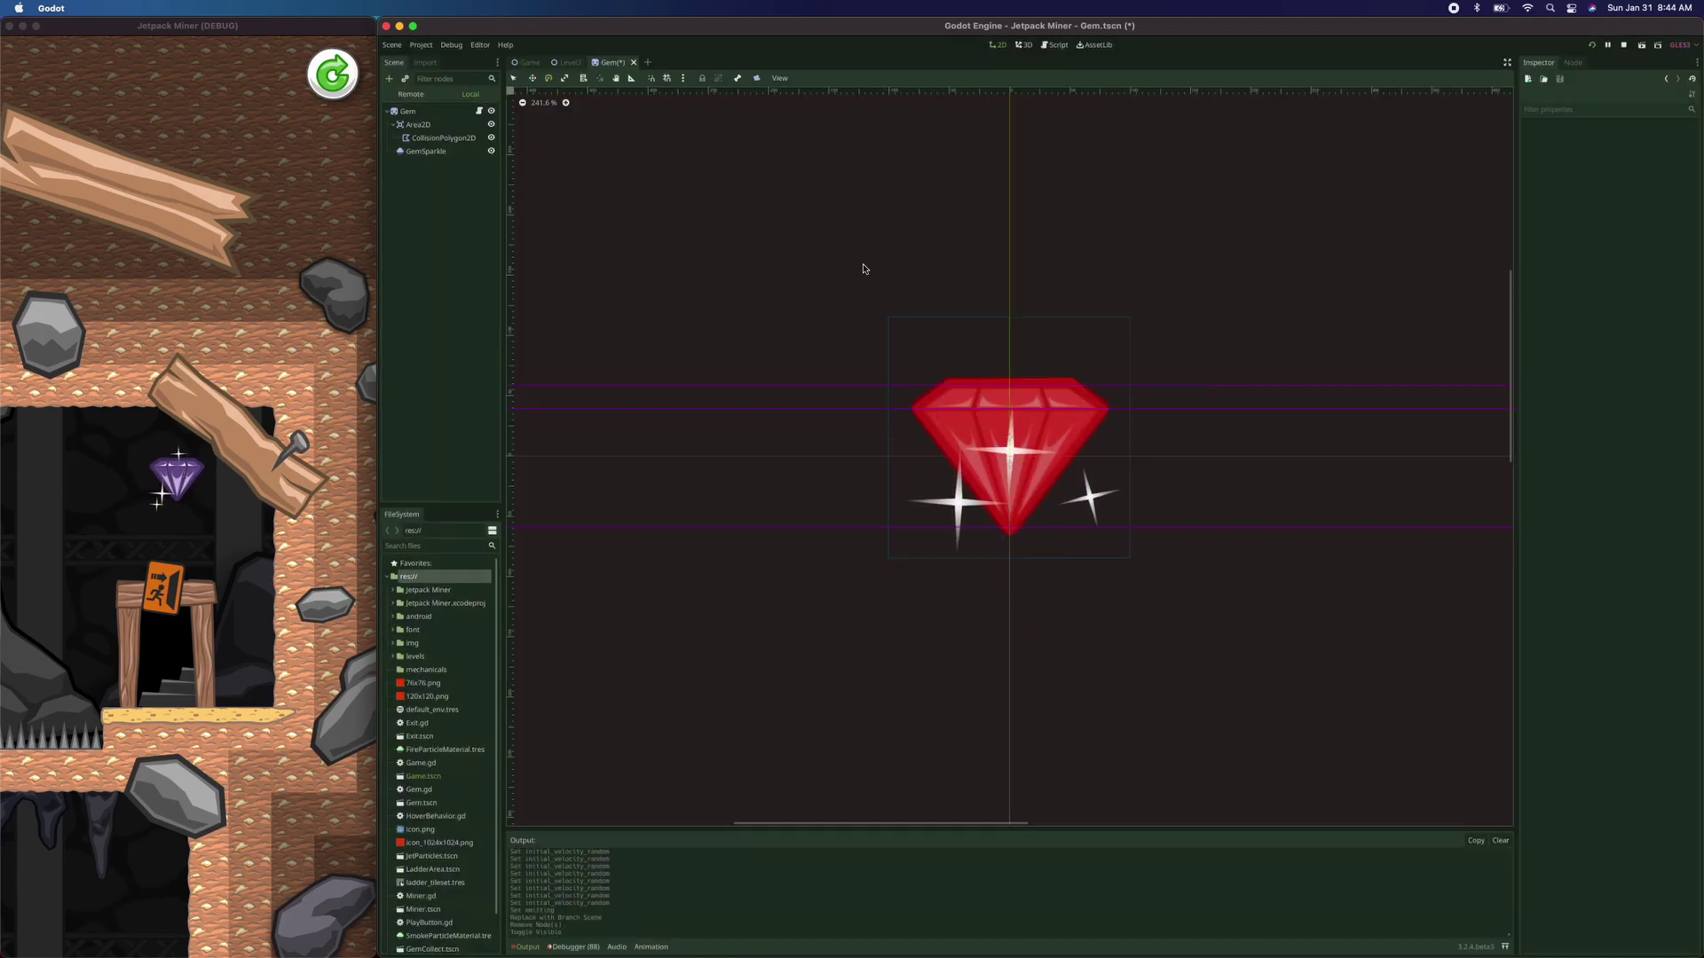
Save the Gem scene, and in Game.gd's collect_gem function declare explosion as preload("res://GemCollect.tscn").instance()
key(super+s)
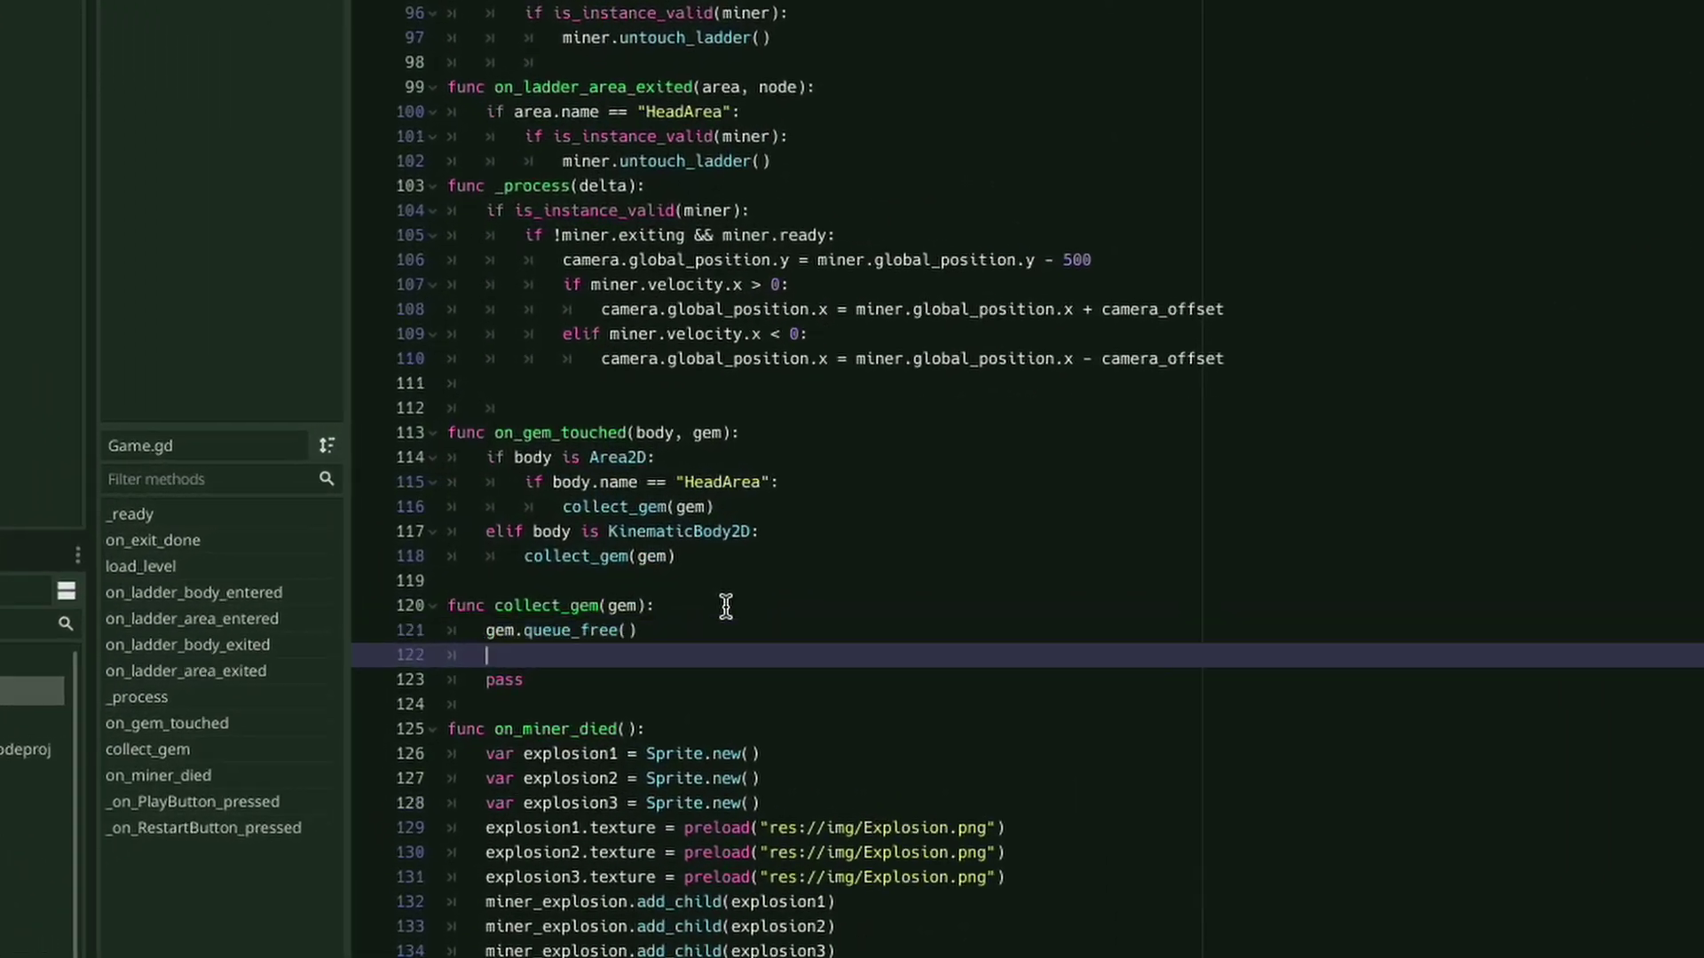
text(var explosion = preload("res://GemCollect.tscn").instancej)
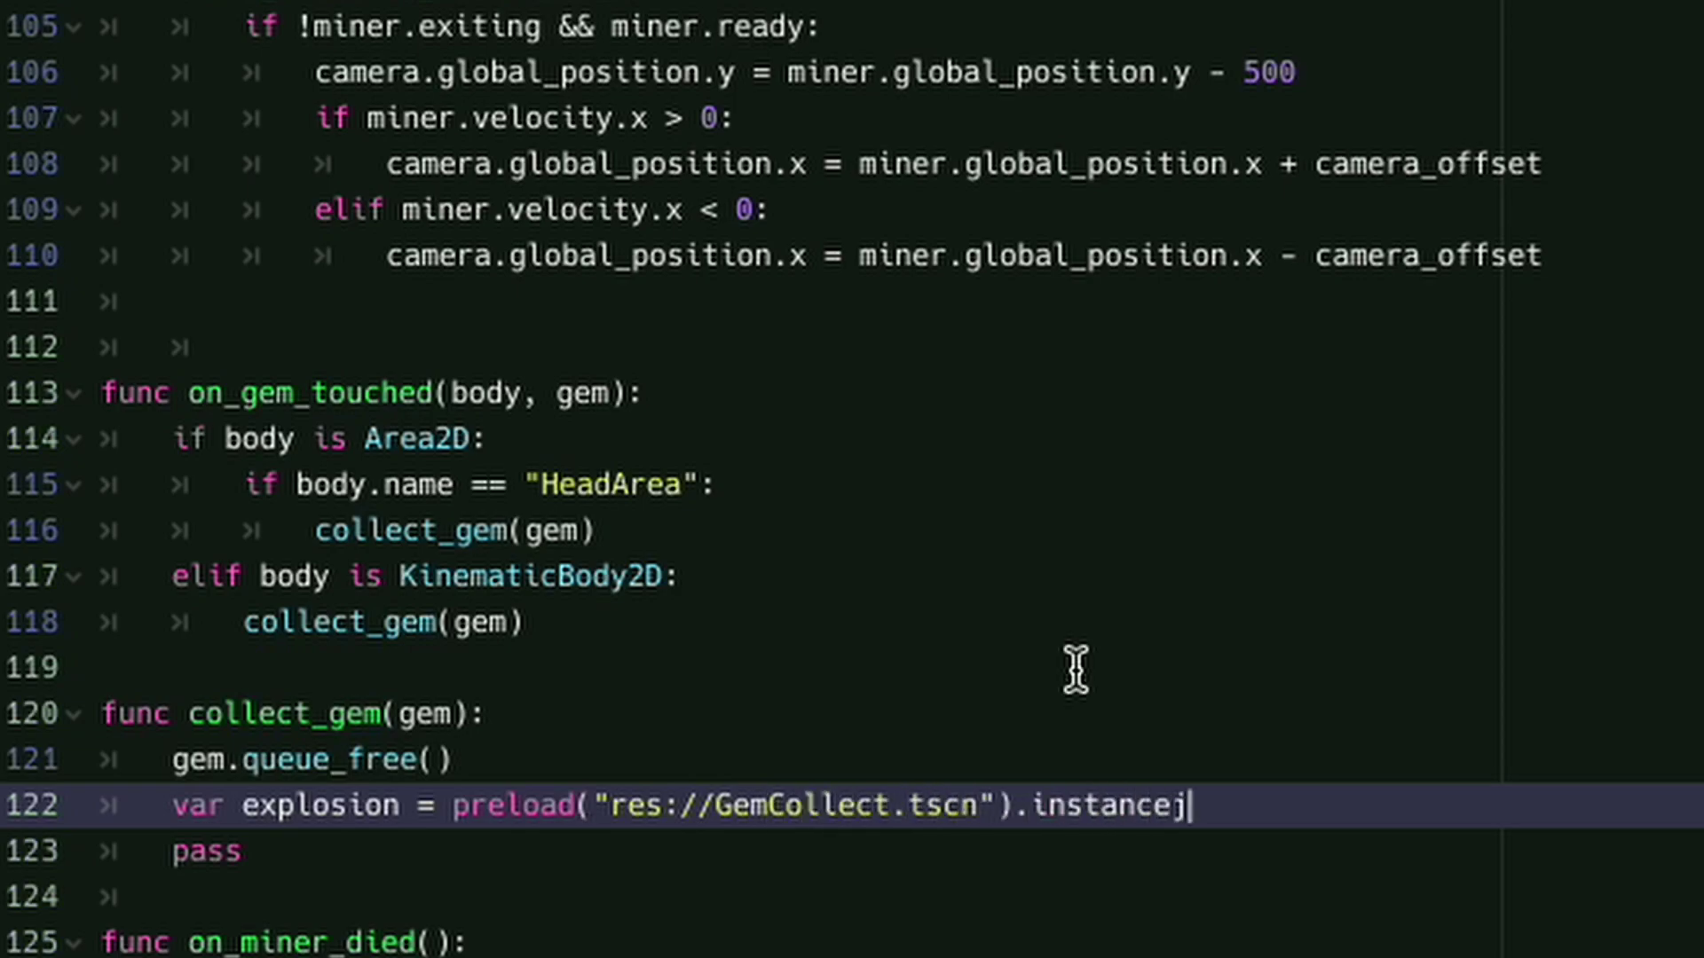
text(())
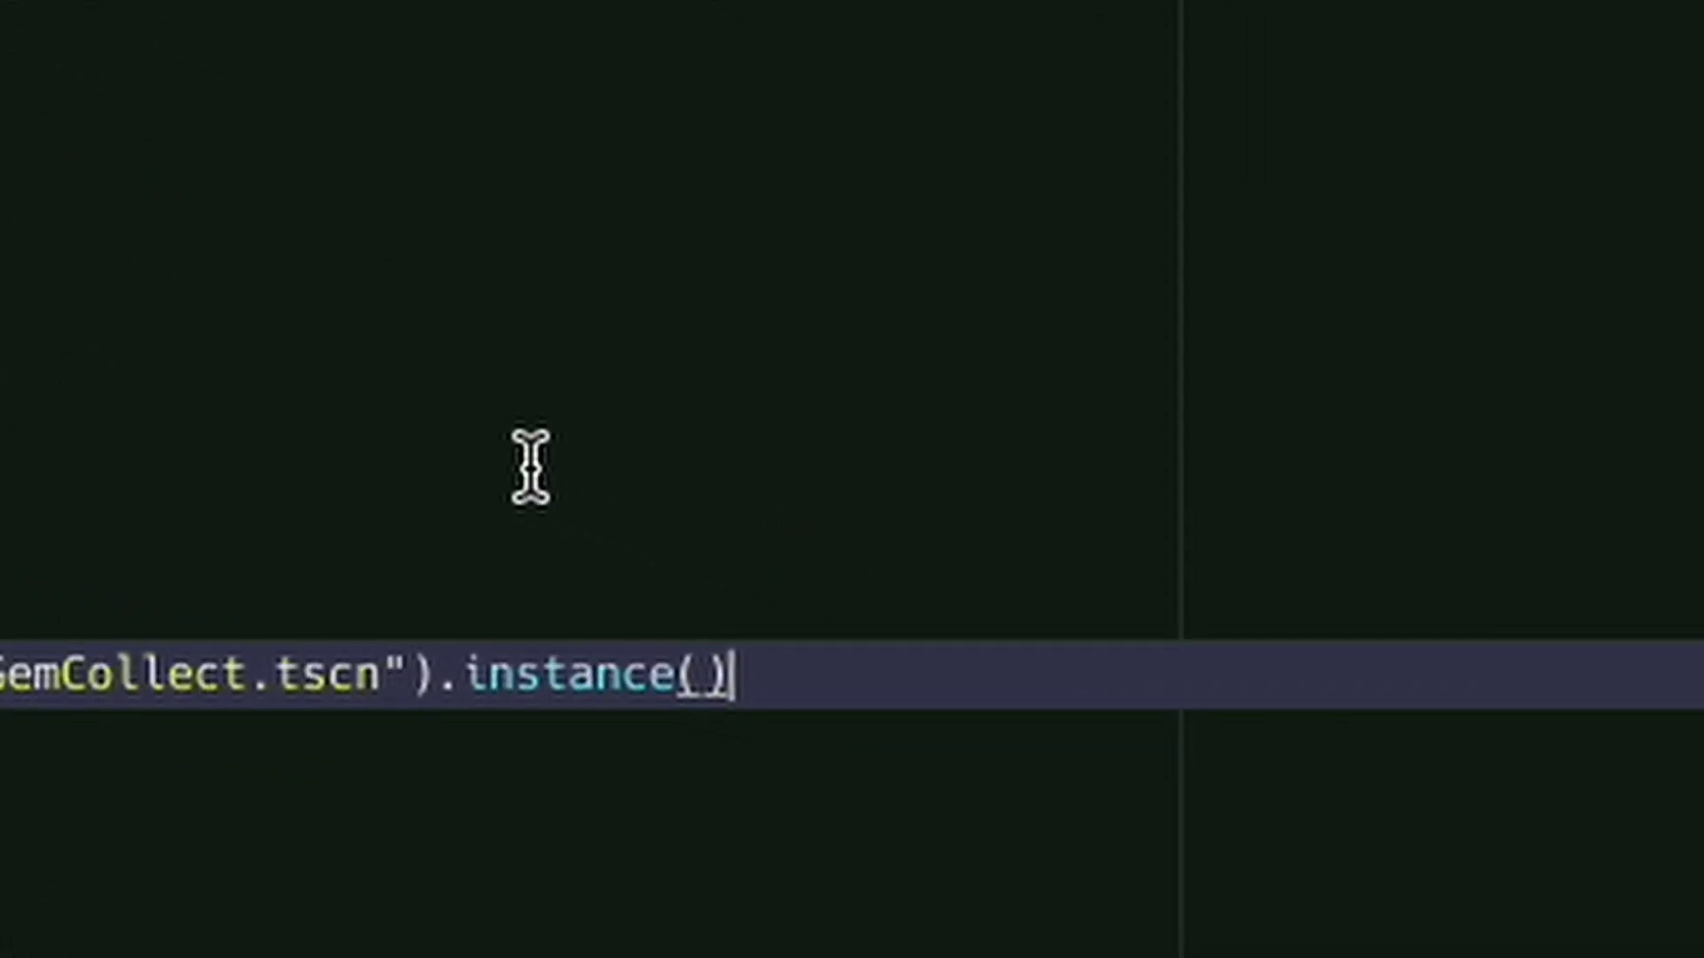
Set explosion.position to gem.position in collect_gem and add the explosion with add_child(explosion)
key(Return)
text(explosion.position = gem.position)
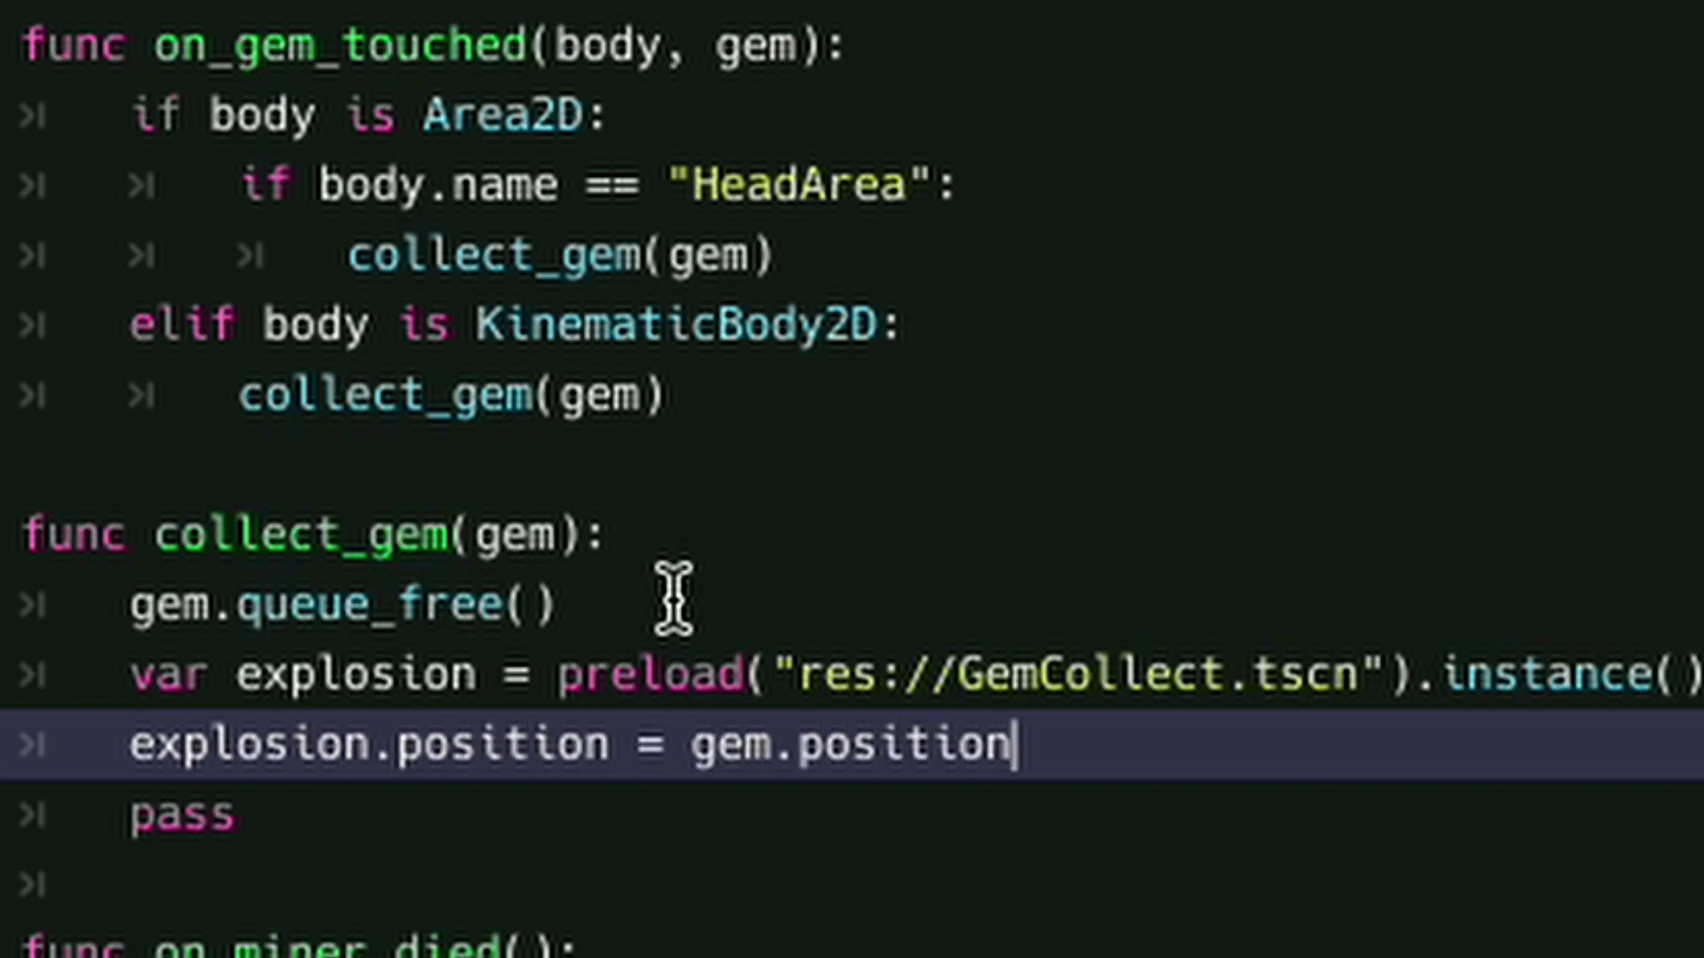
key(Return)
text(add_child(ex)
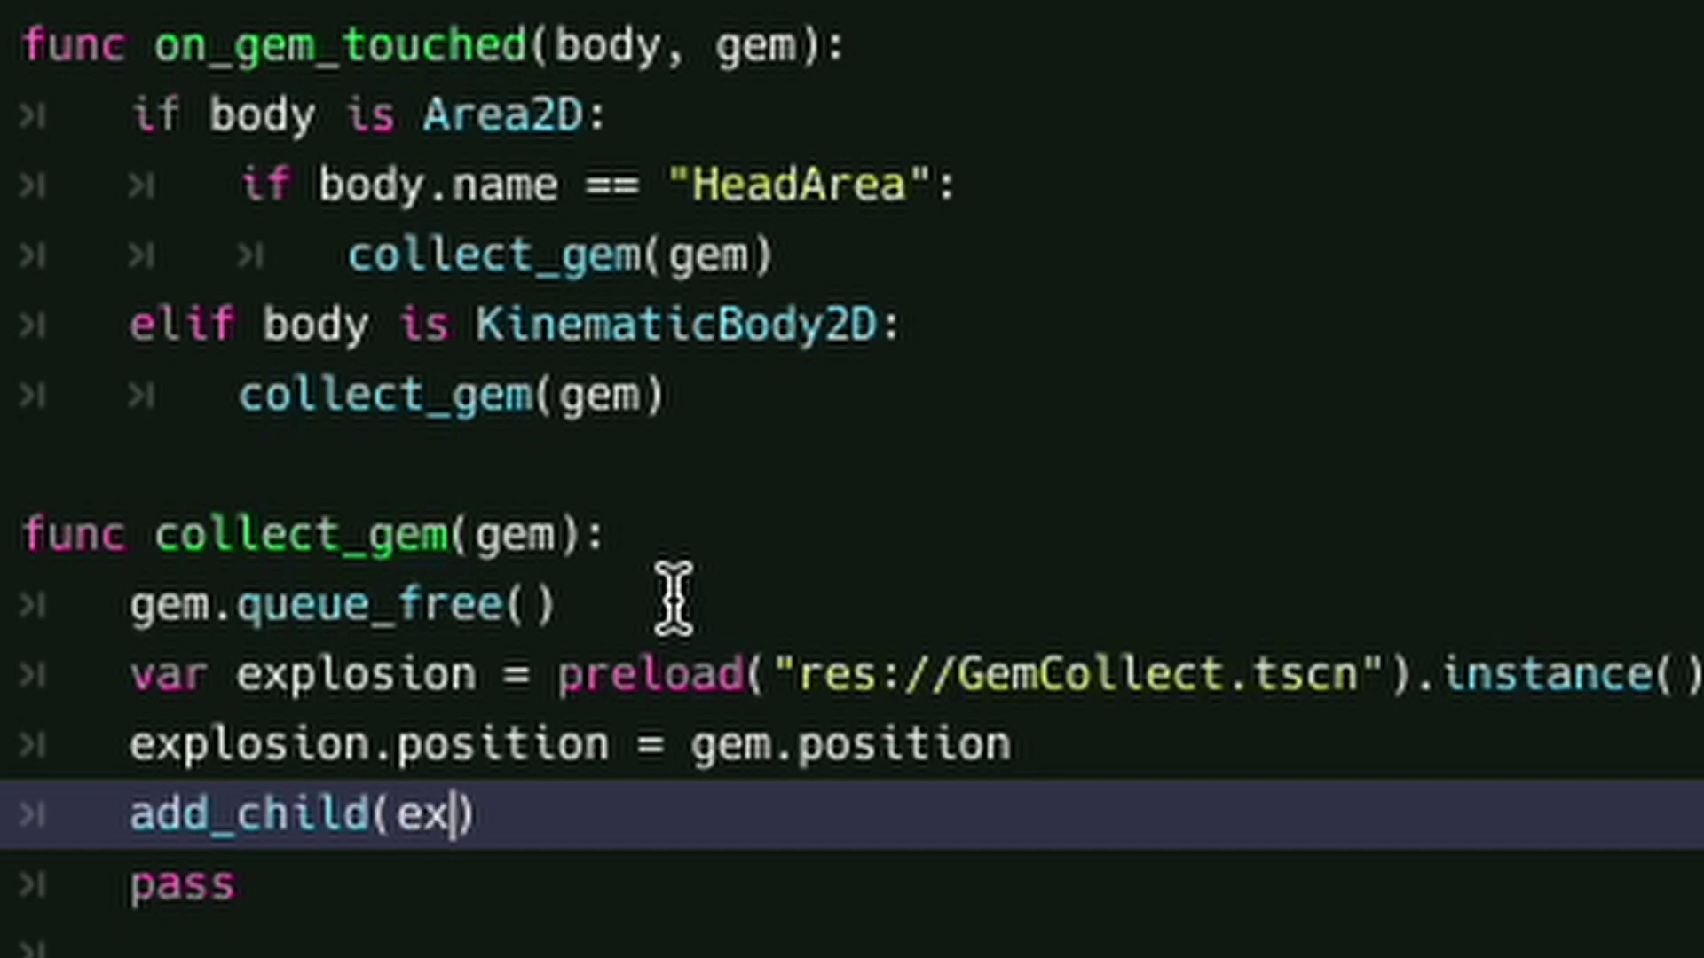
text(sion))
Add a line below the explosion's declaration that accesses the emitting property through explosion.get_node("CollectExplosion")
key(Up)
key(Up)
key(End)
key(Return)
text(ex)
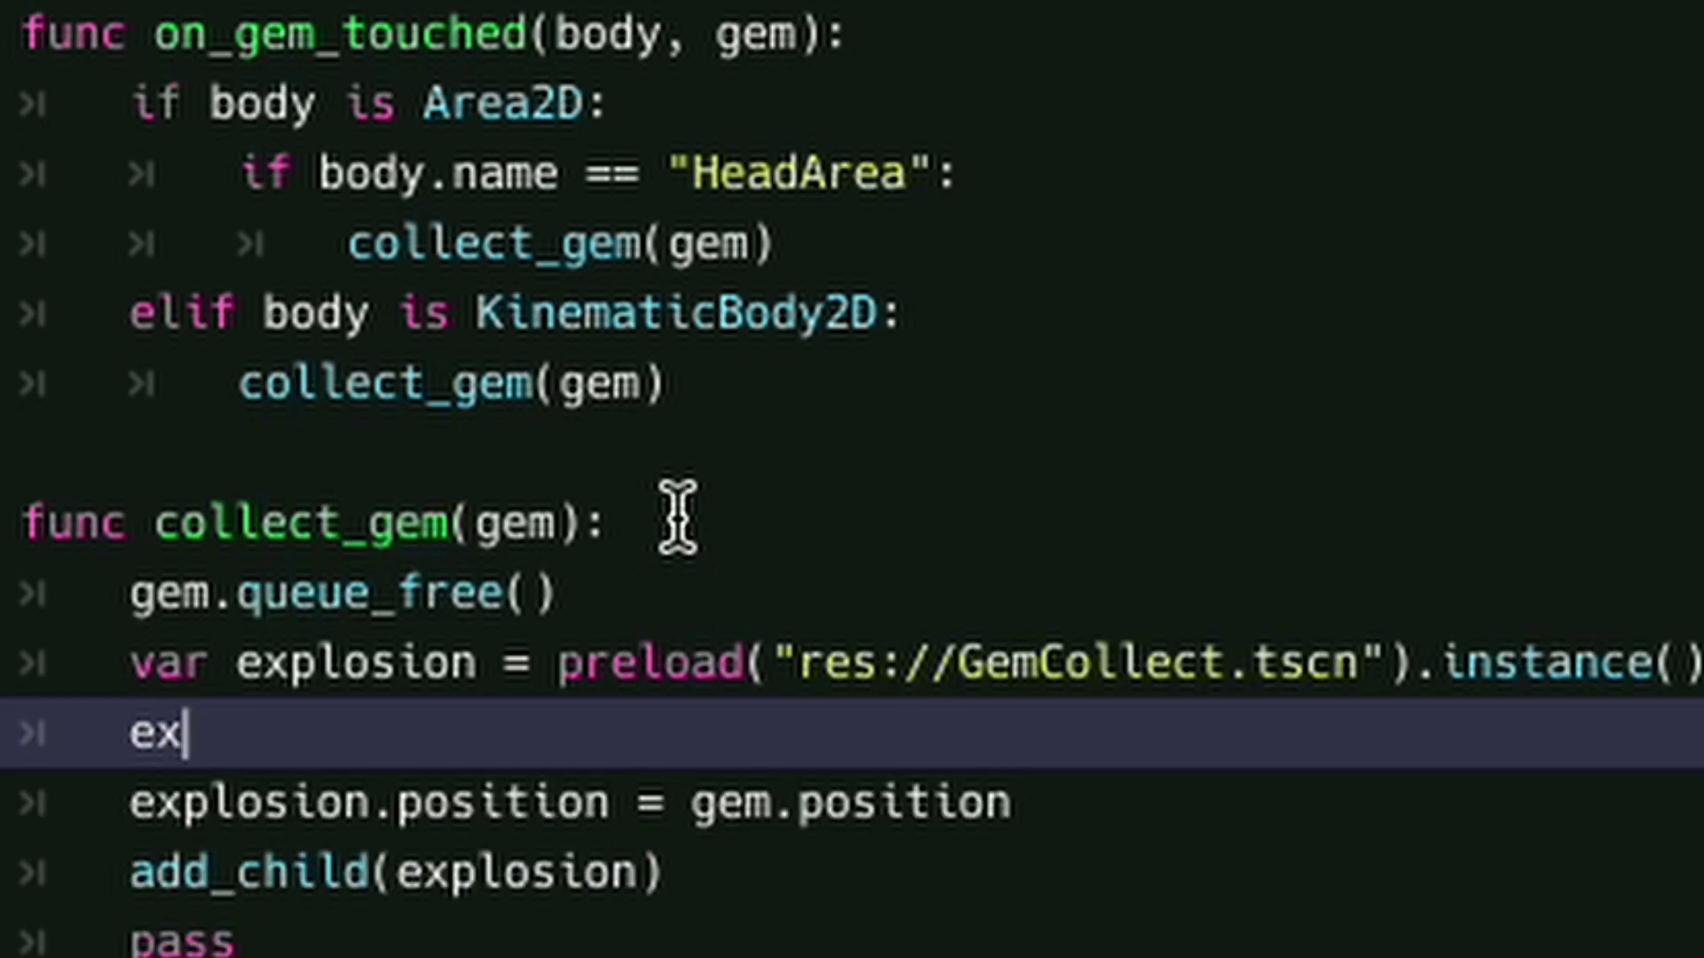
text(plosion.get_)
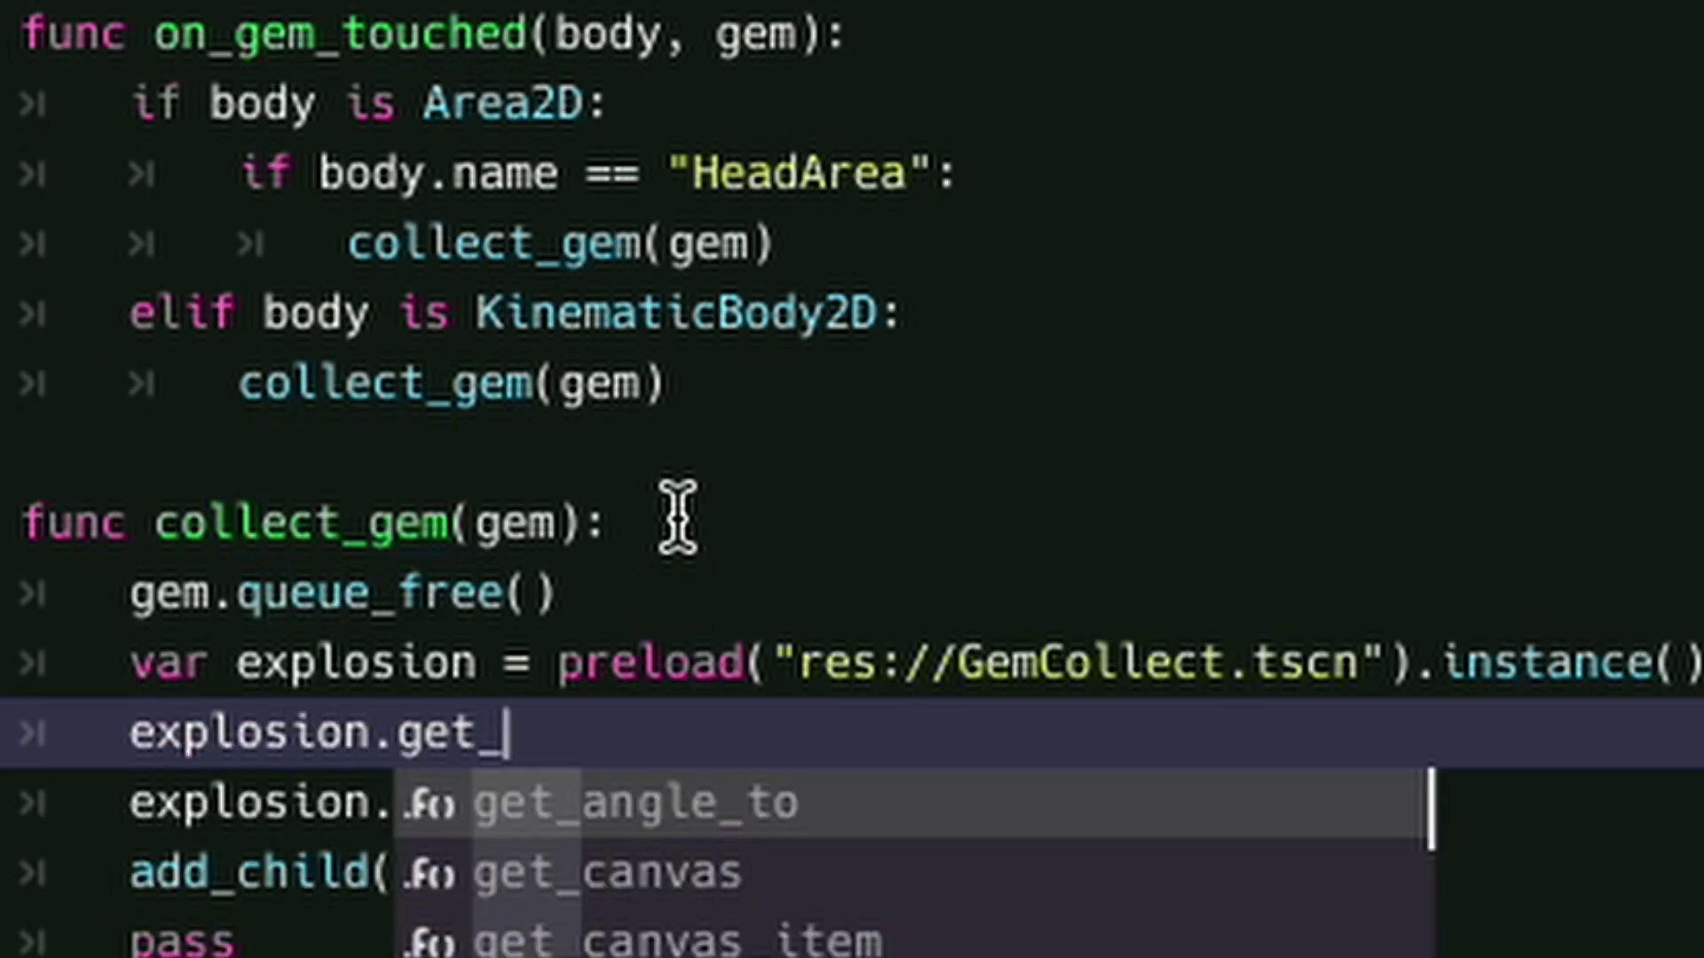
text(node)
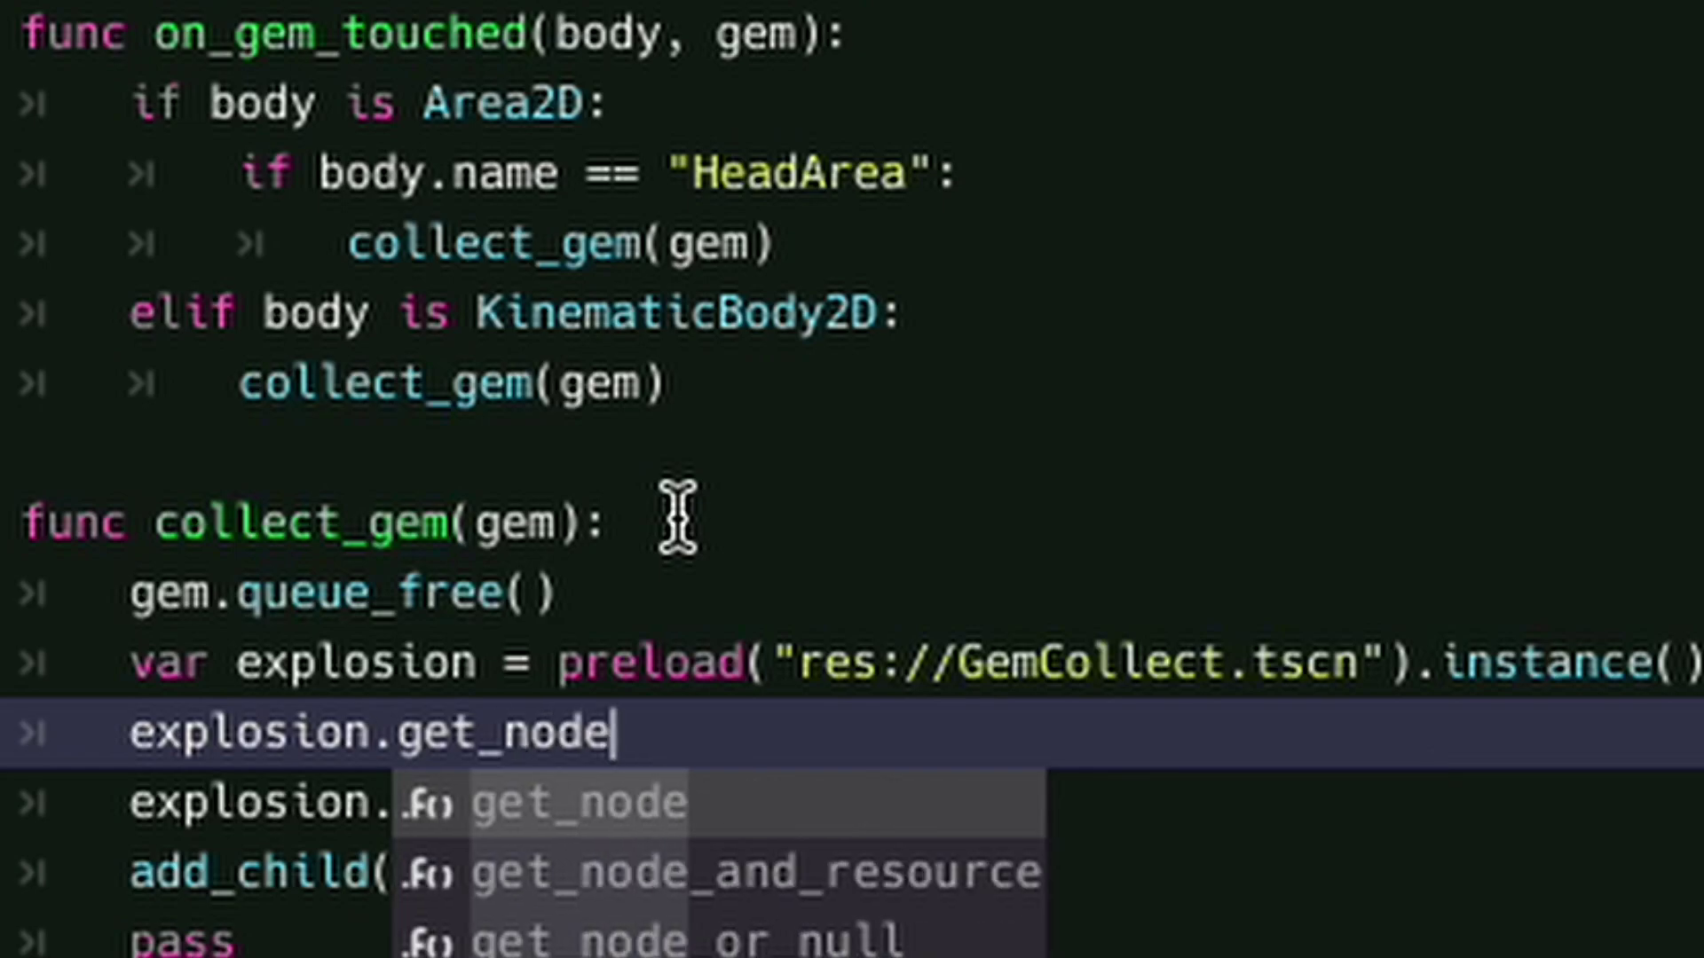
text(("Col)
key(Return)
key(End)
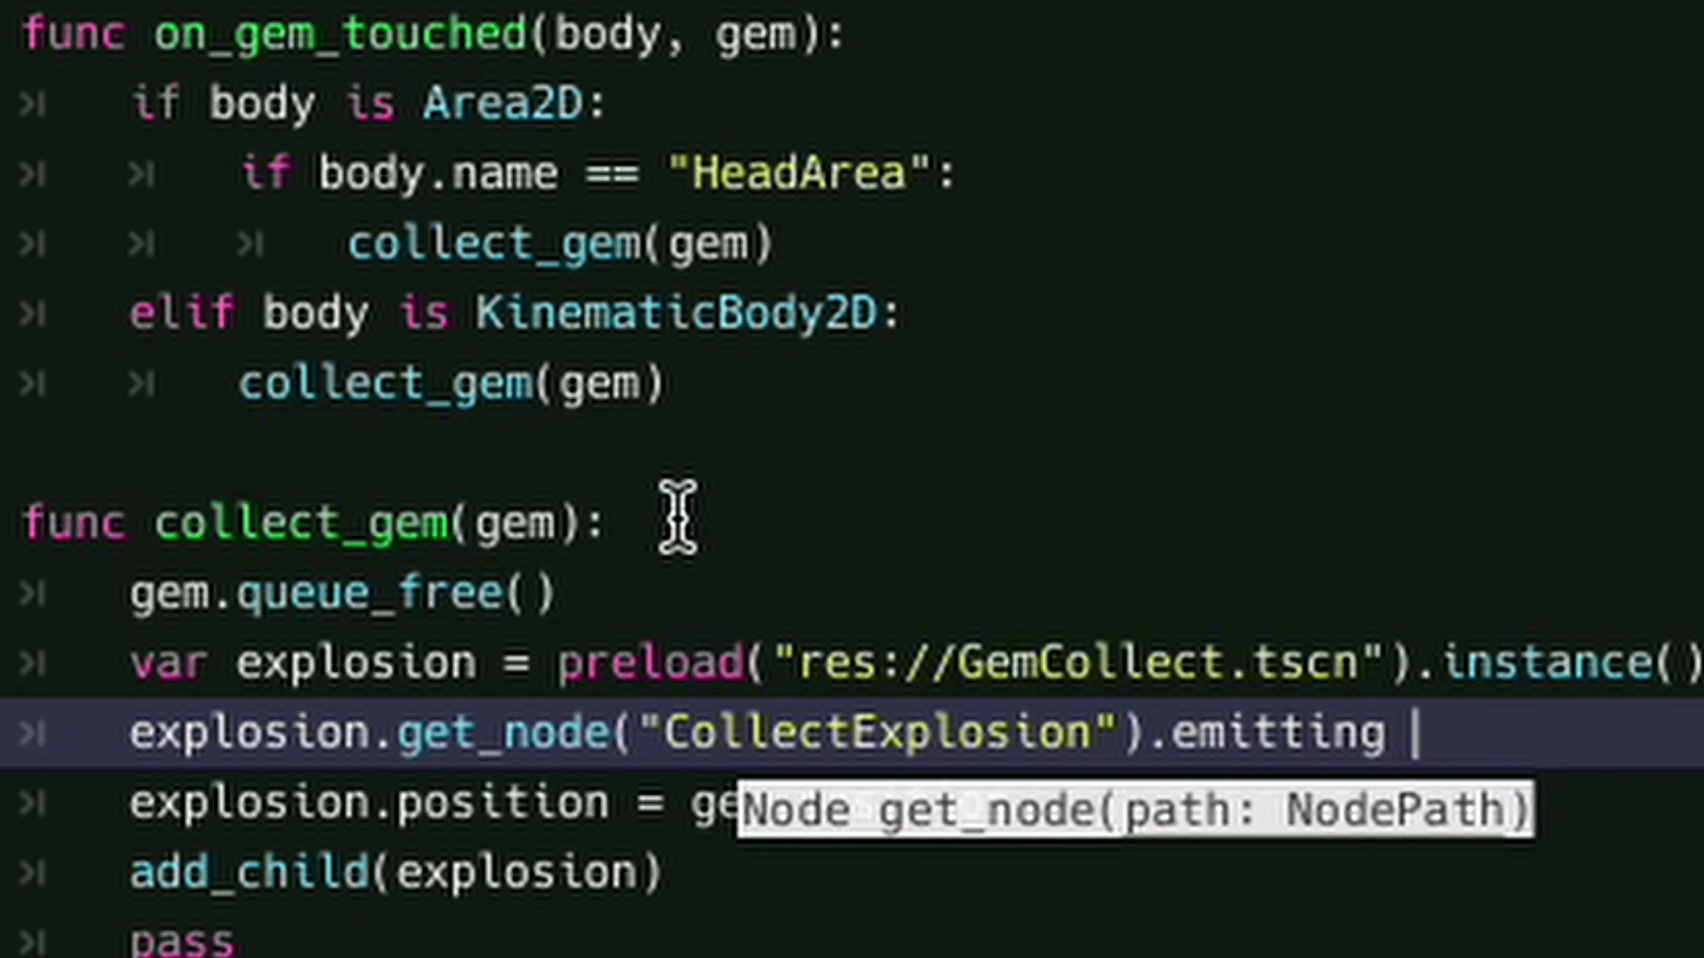
key(Escape)
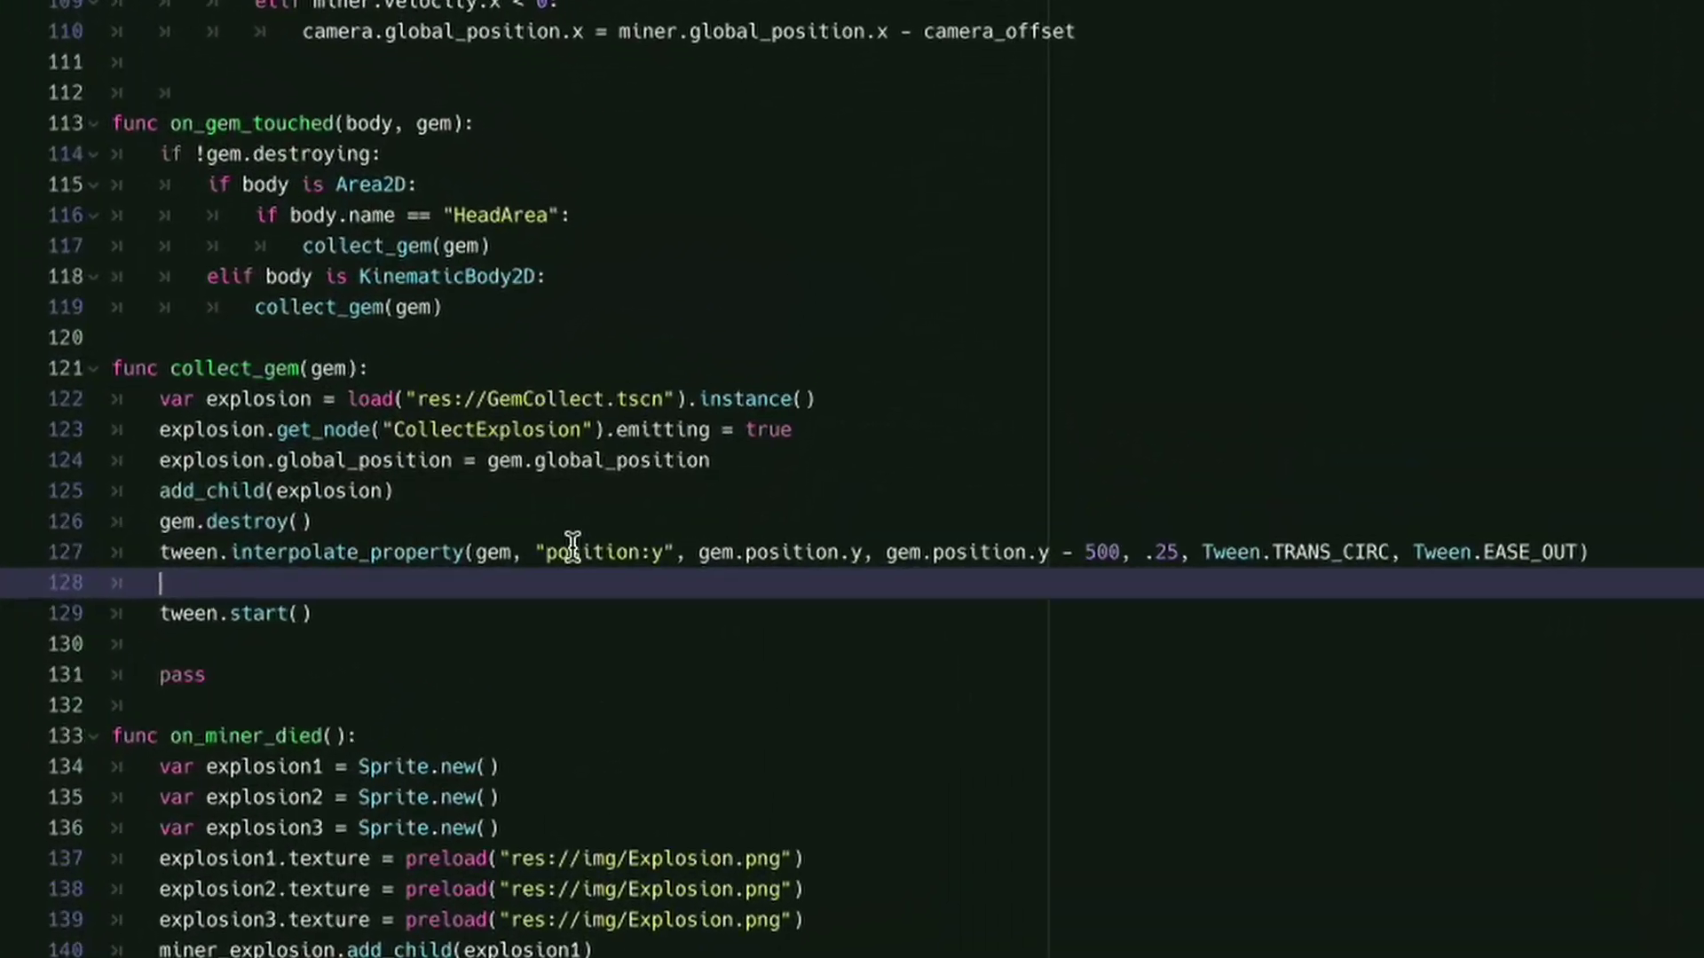
Duplicate the gem's position:y tween line directly beneath itself, and set the original line's upward offset to 200
click(1646, 562)
click(1124, 595)
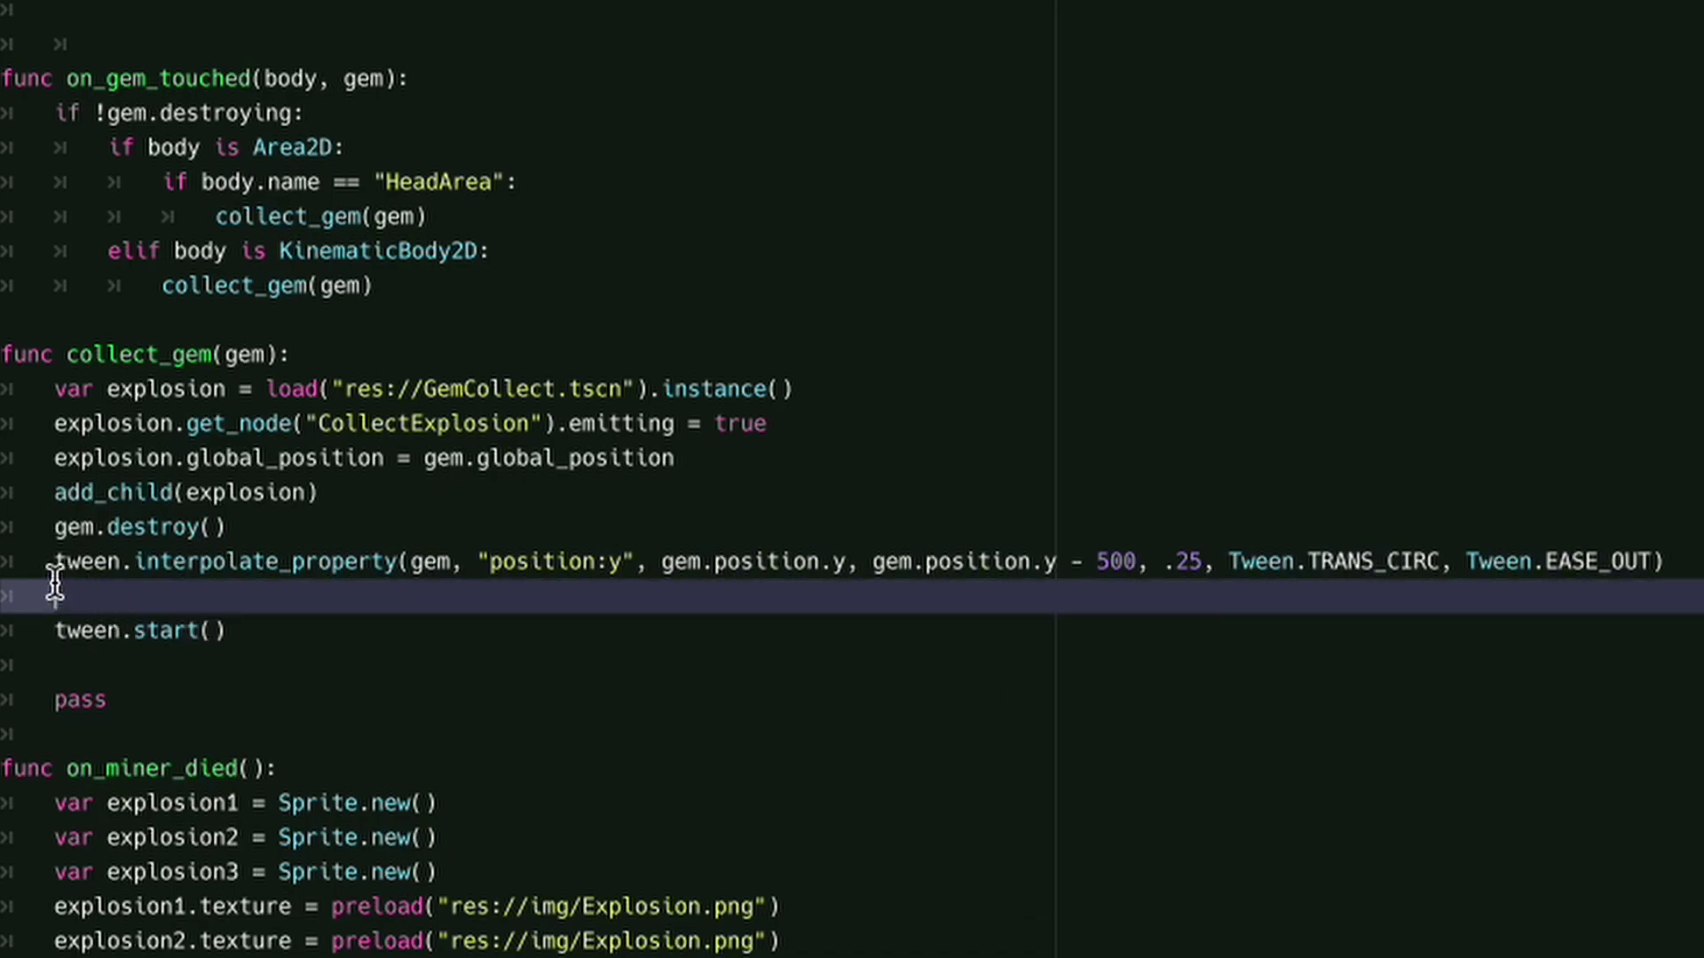
key(Up)
click(133, 601)
text(tween.interpolate_property(gem, "position:y", gem.position.y, gem.position.y - 500, .25, Tween.TRANS_CIRC, Tween.EASE_OUT))
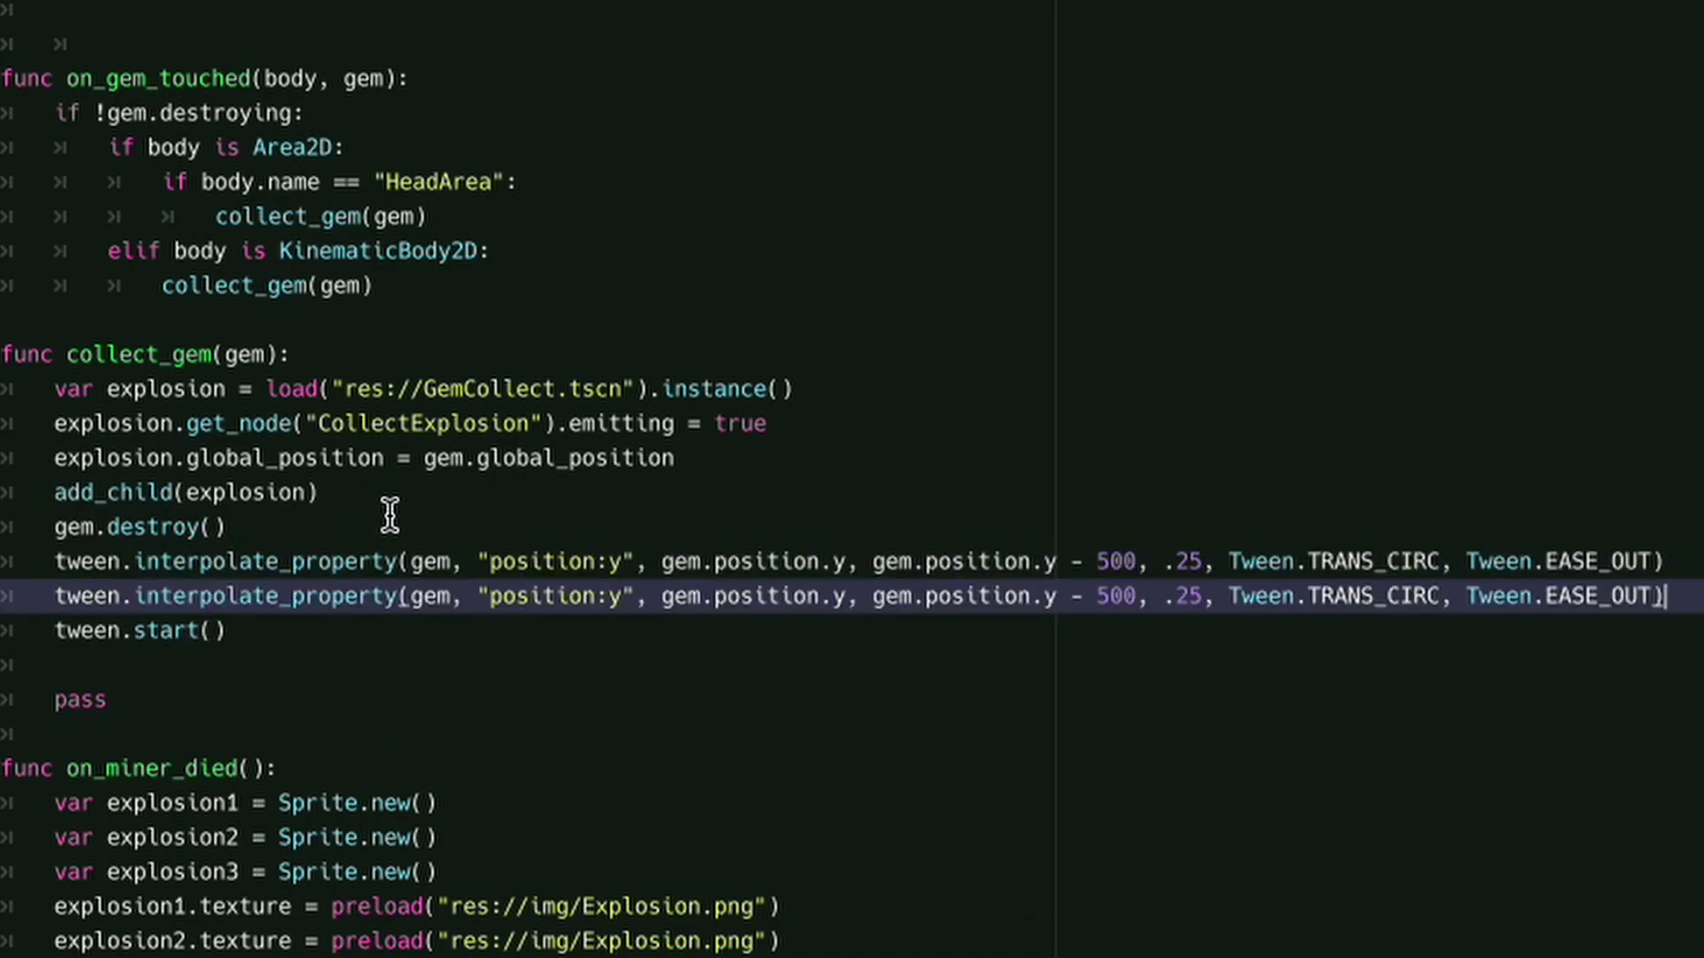
click(1110, 563)
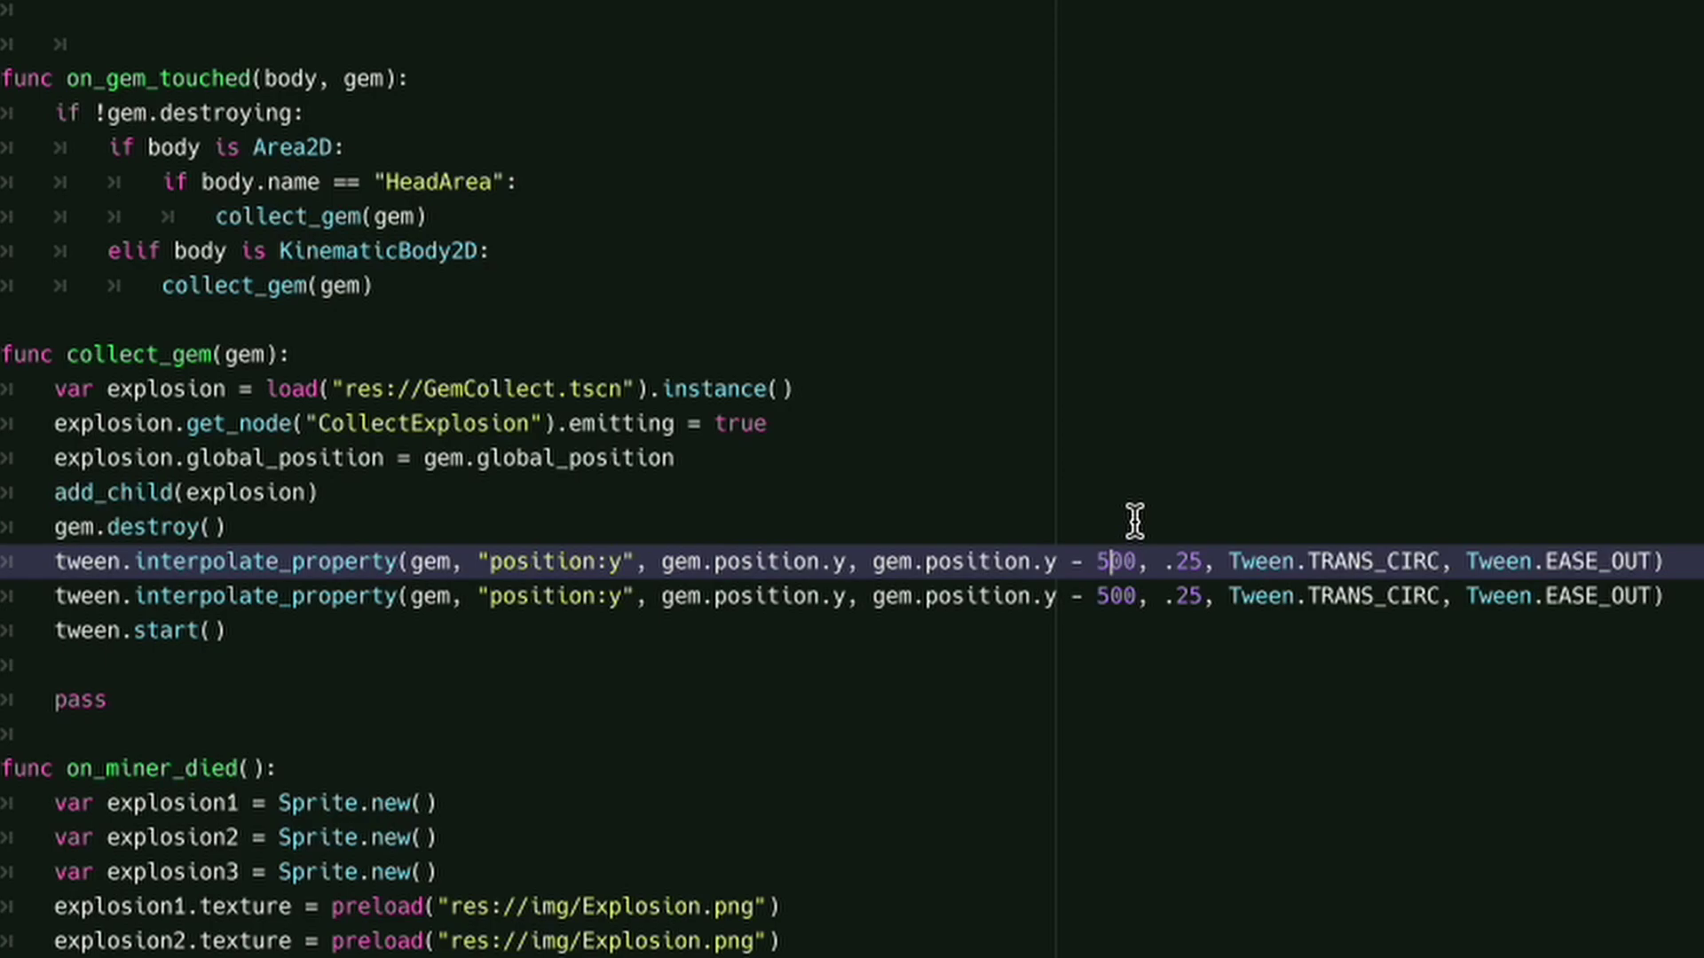
Replace the duplicated tween line's start and end values with 1 and 0
click(1133, 595)
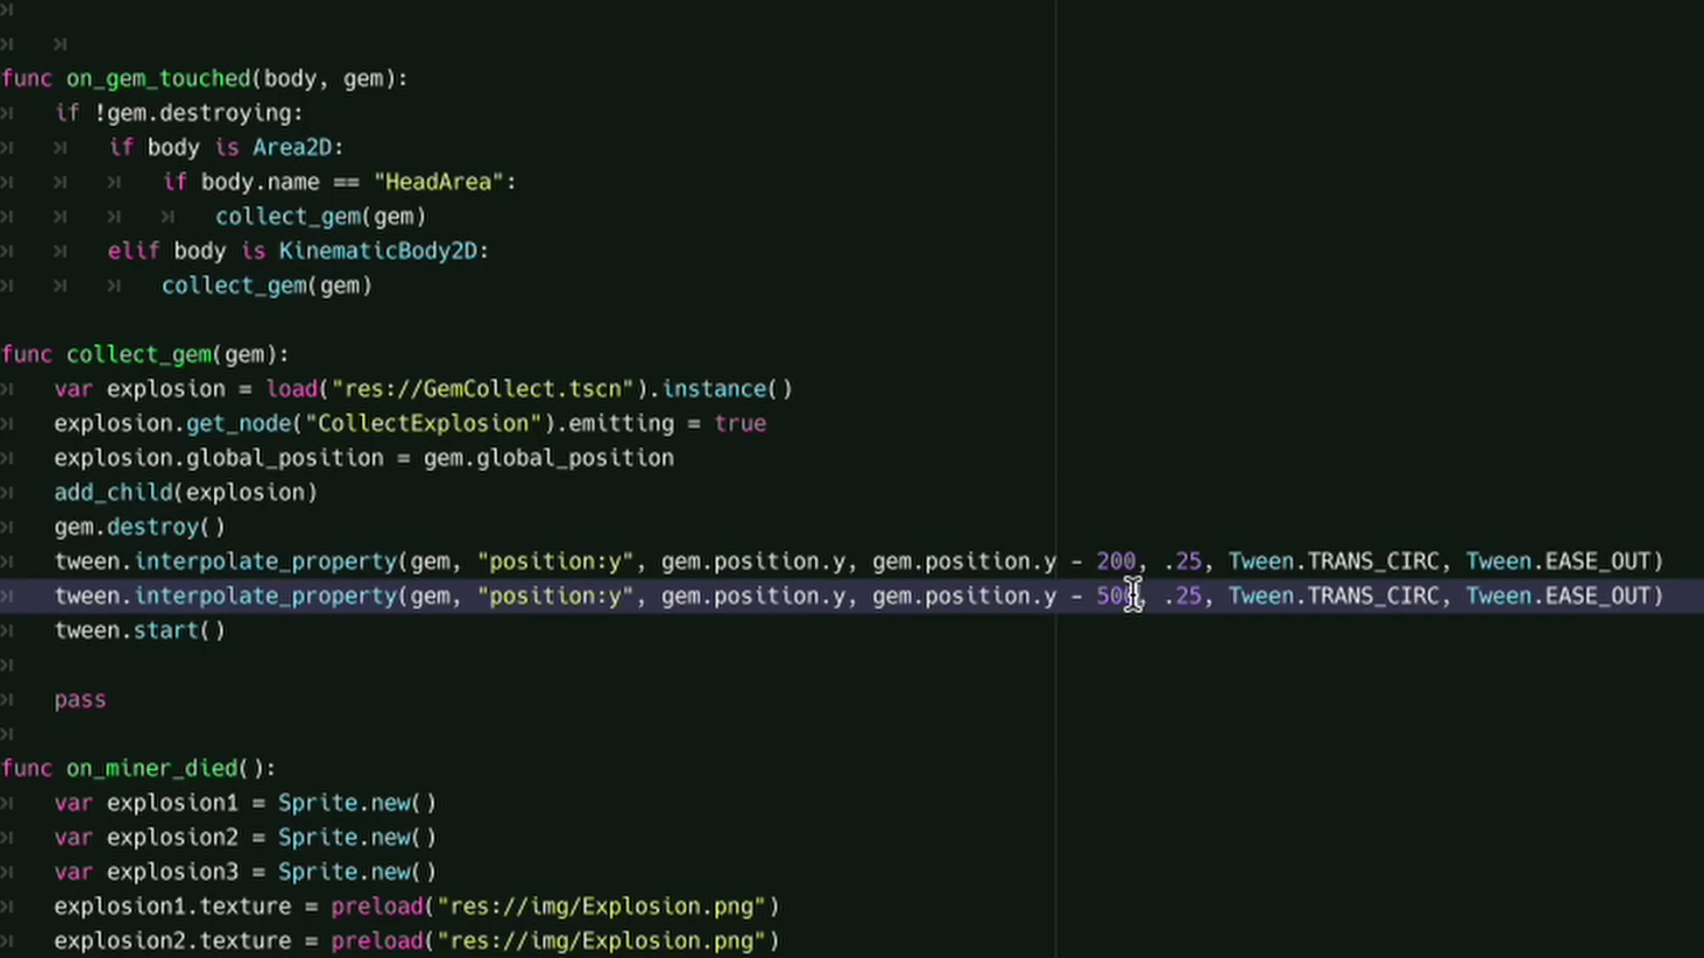
shift+click(664, 595)
key(BackSpace)
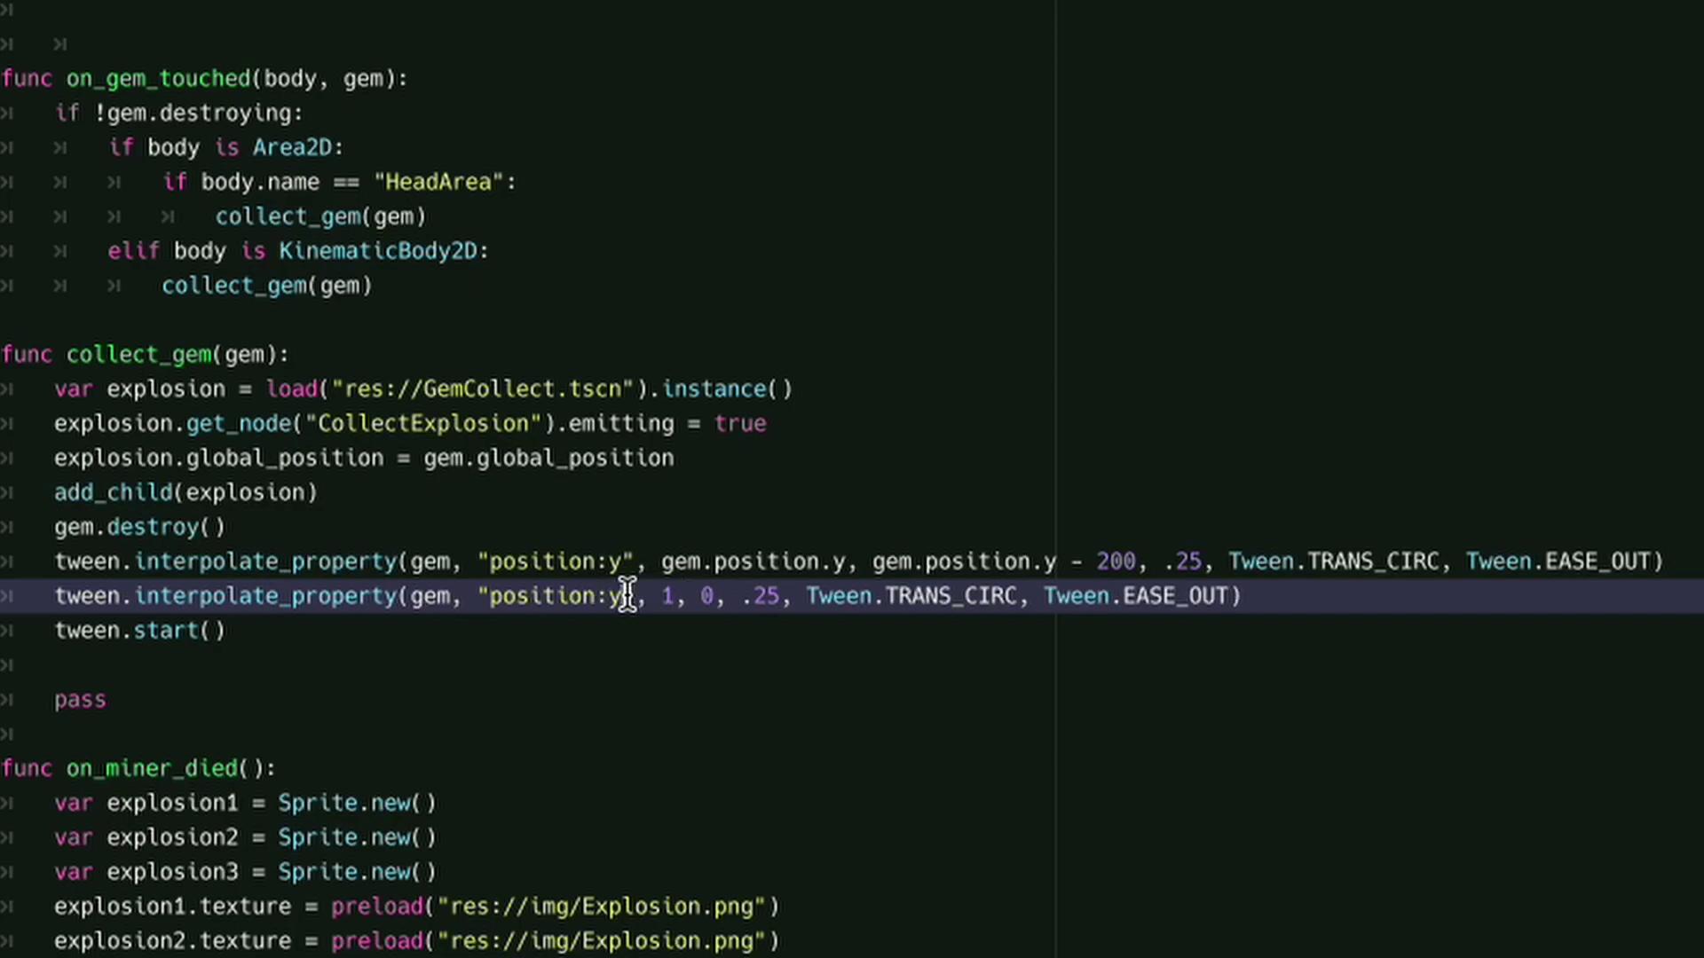
Change the property animated by the duplicated tween line to "modulate:a"
key(Delete)
key(Delete)
key(Delete)
key(Delete)
key(Delete)
key(Delete)
key(Delete)
key(Delete)
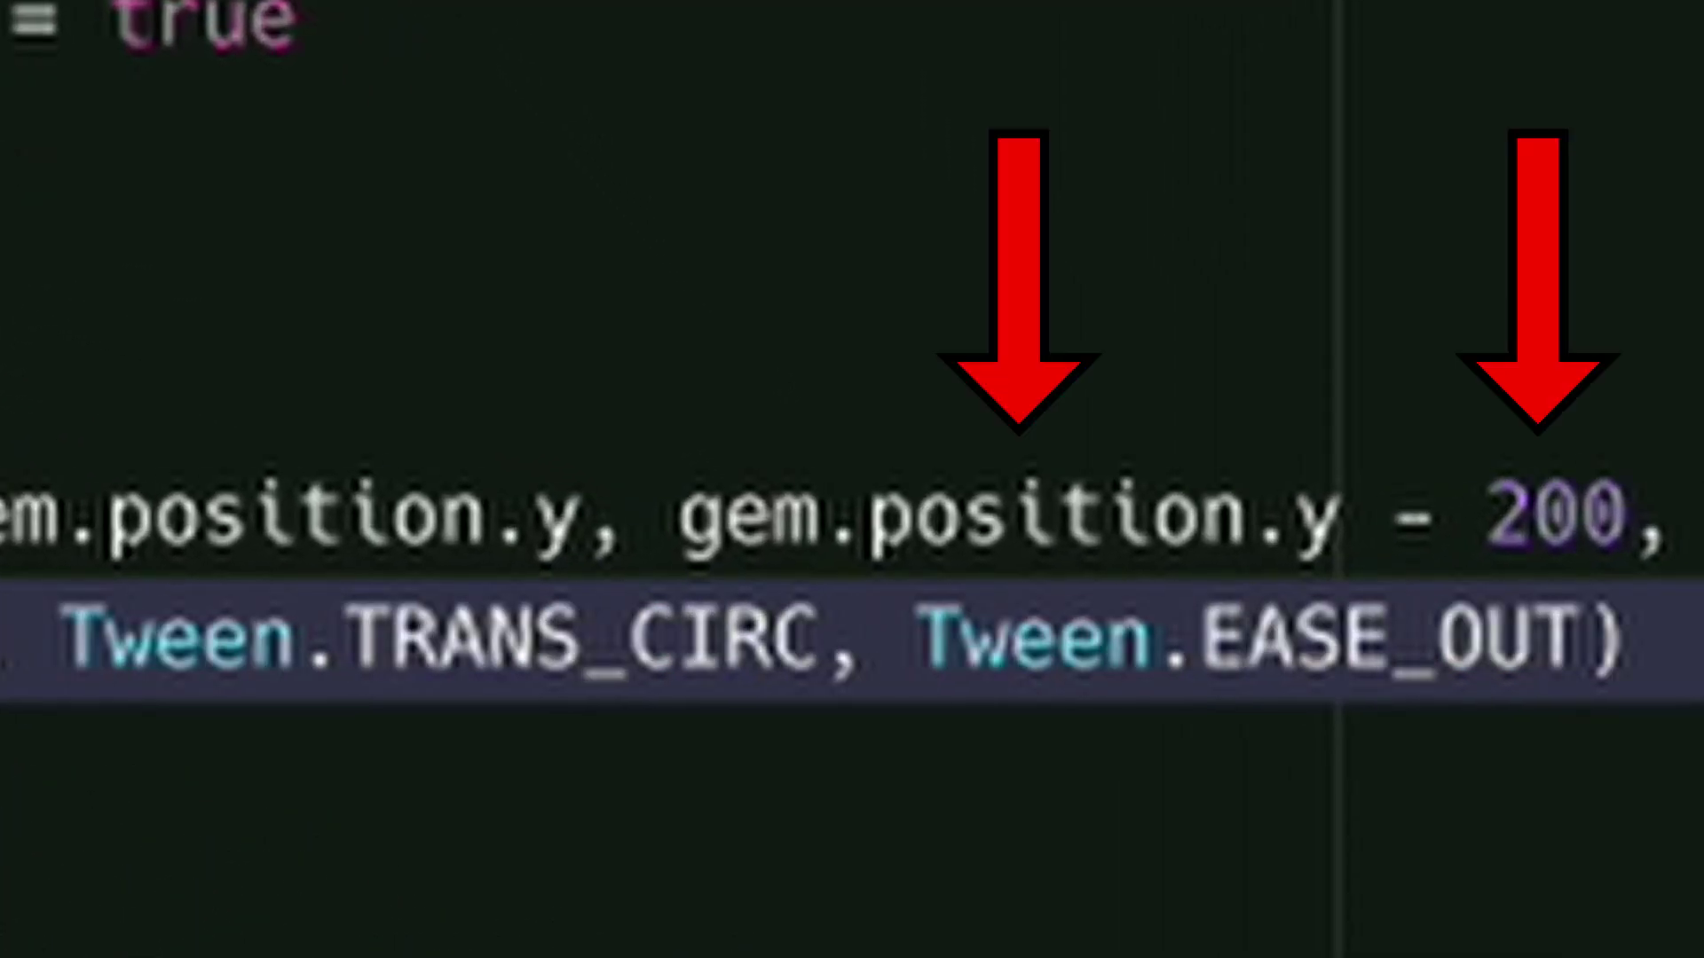
text(1, 0, .25,)
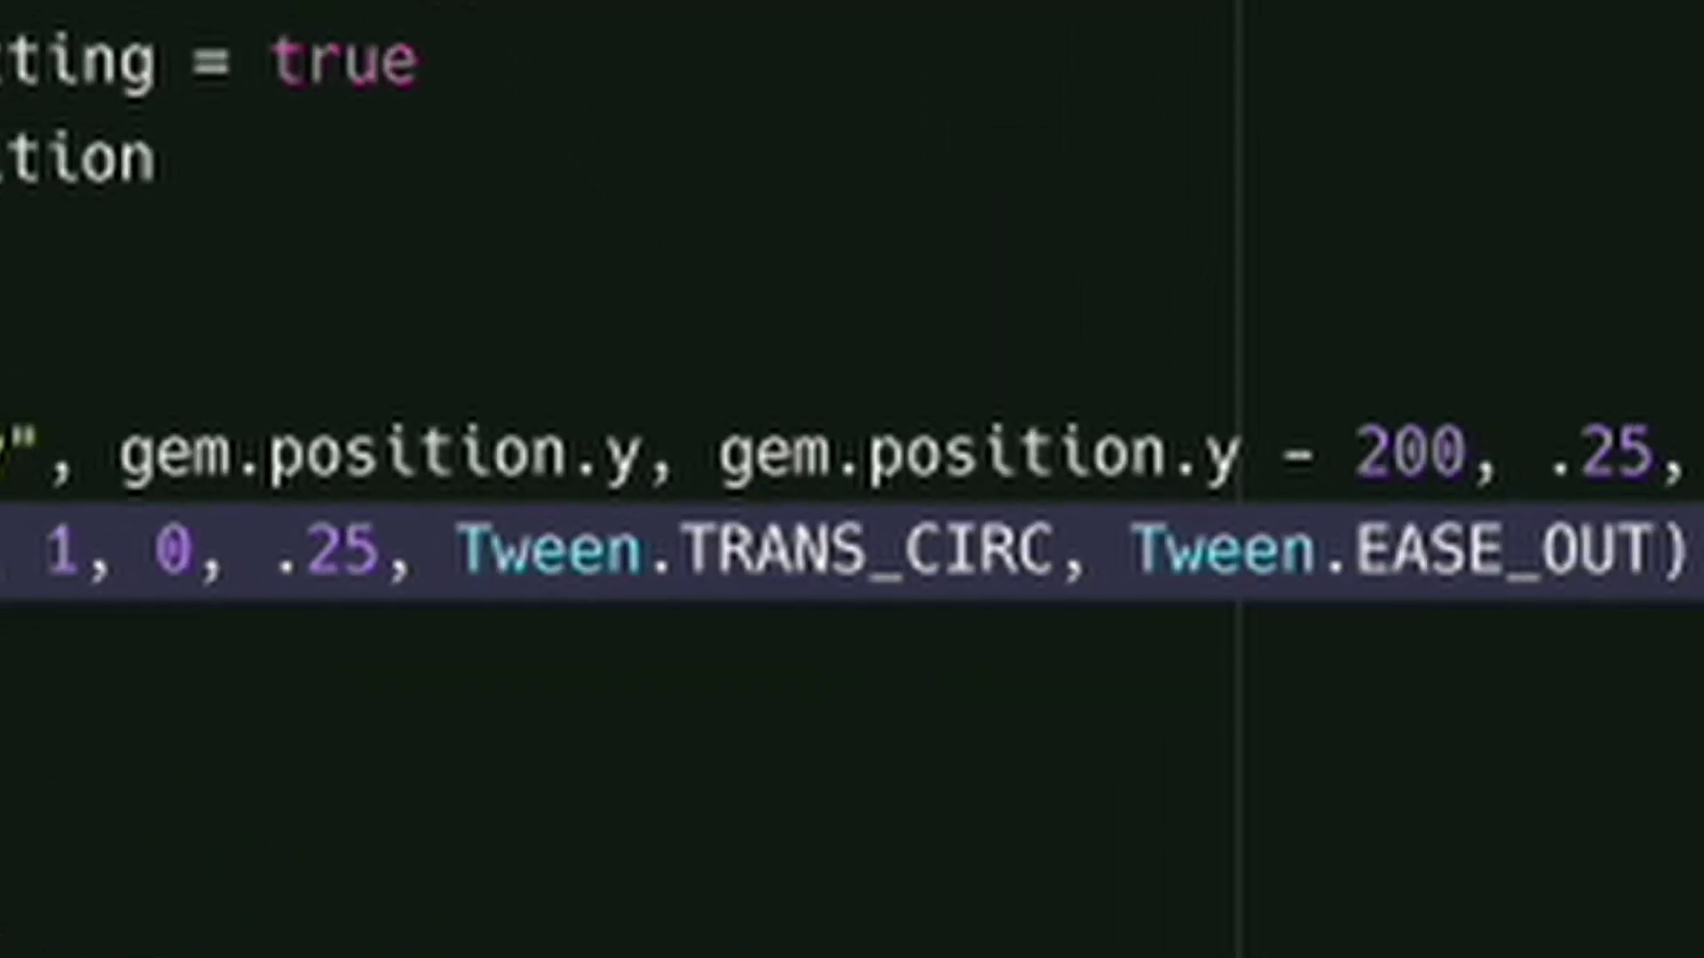
double_click(618, 337)
text(ate_property(gem, "modulate:a",)
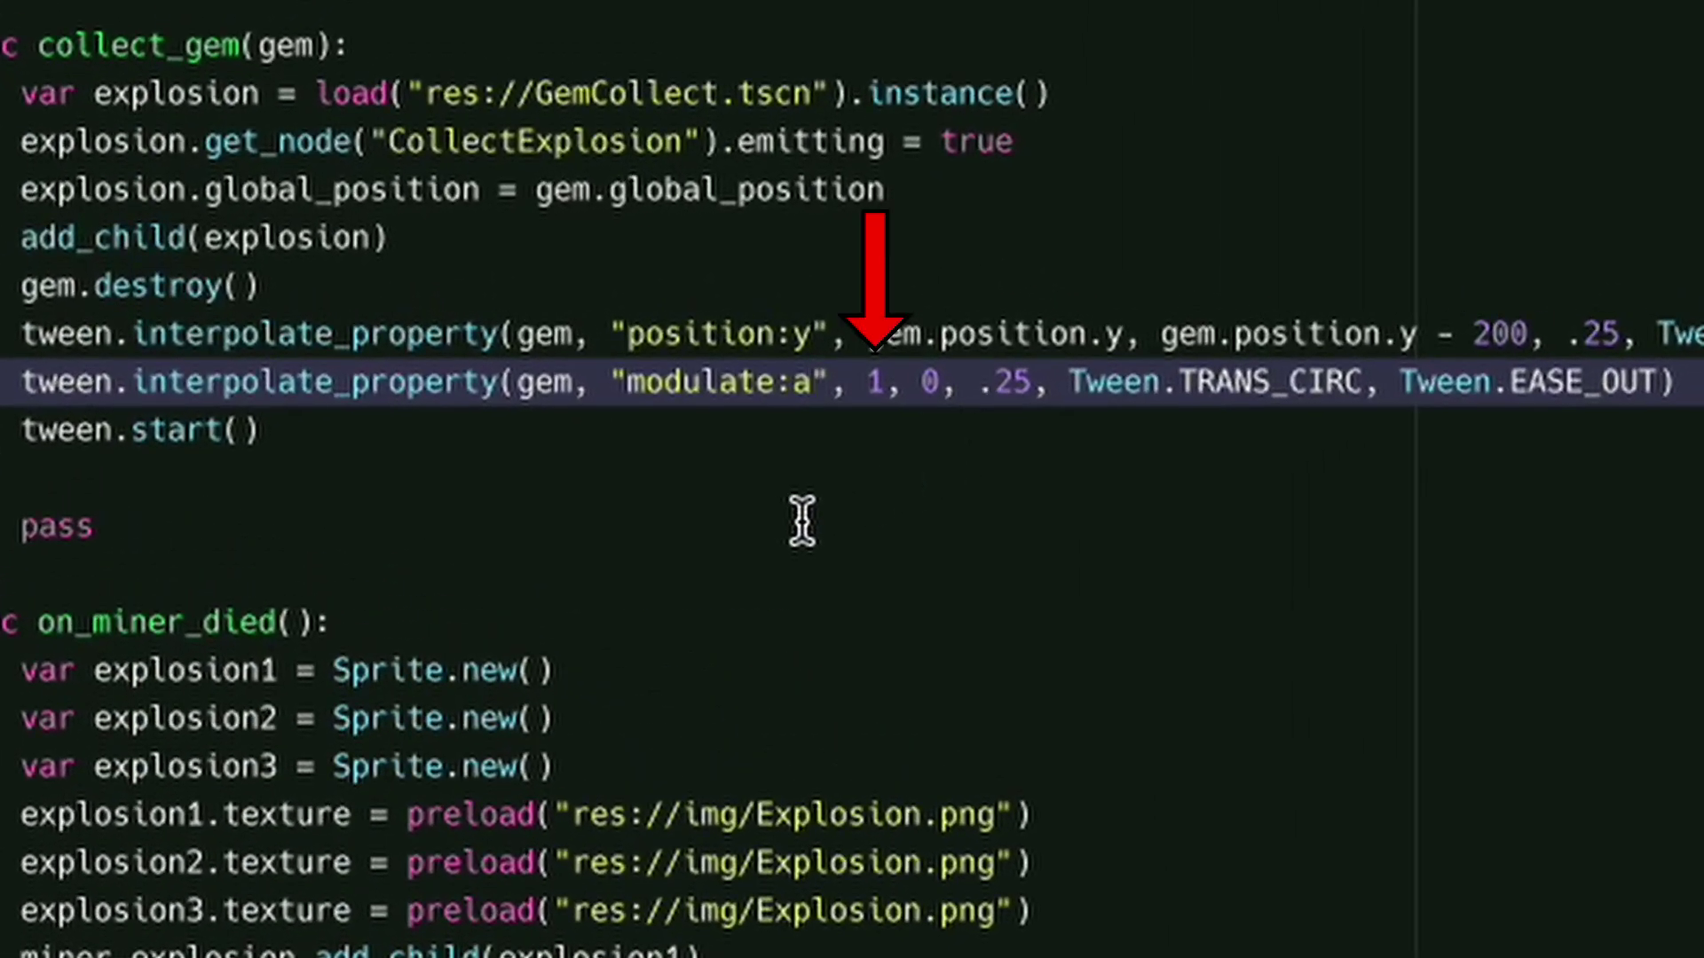